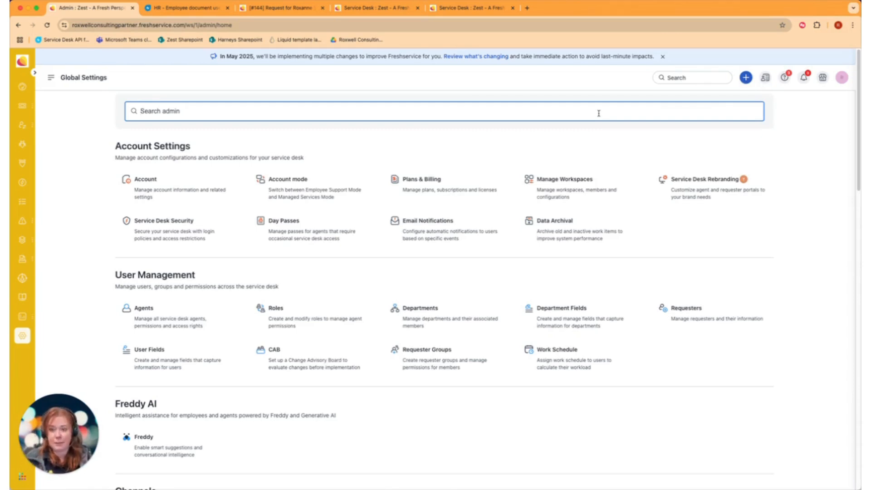
Step: Search the global admin settings for "onb" and open Employee Onboarding
type("onb")
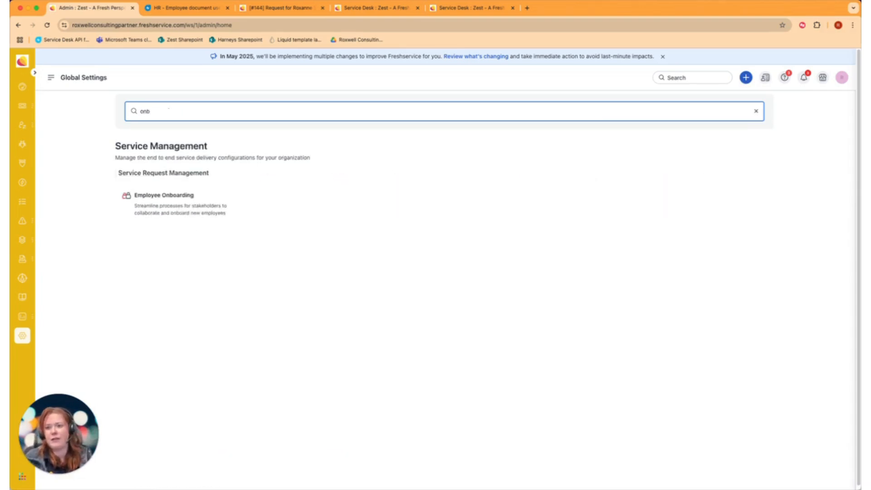
left_click(50, 77)
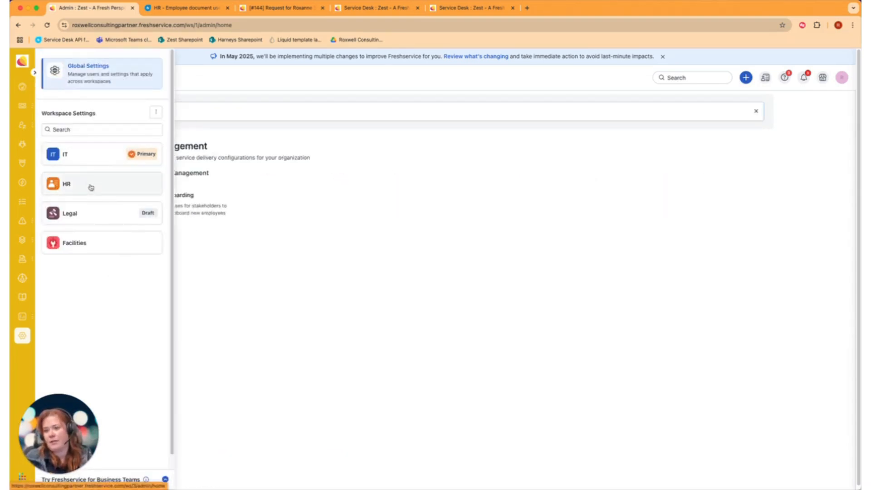
left_click(253, 257)
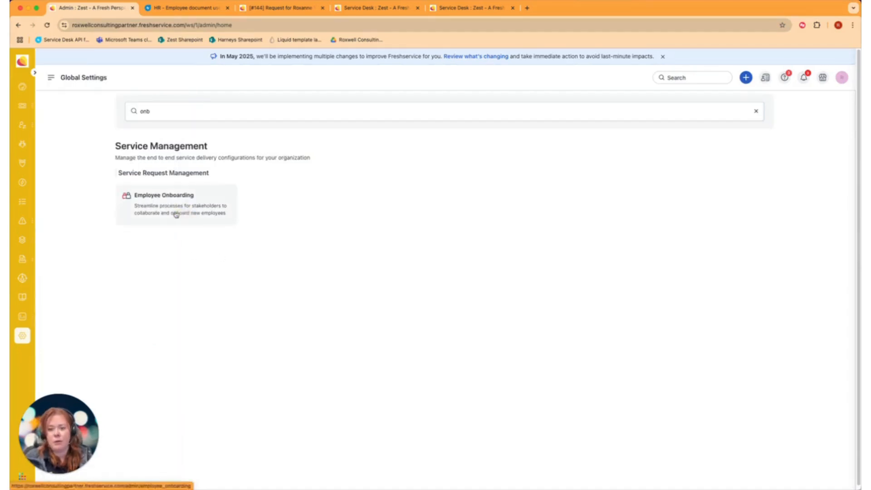
left_click(176, 215)
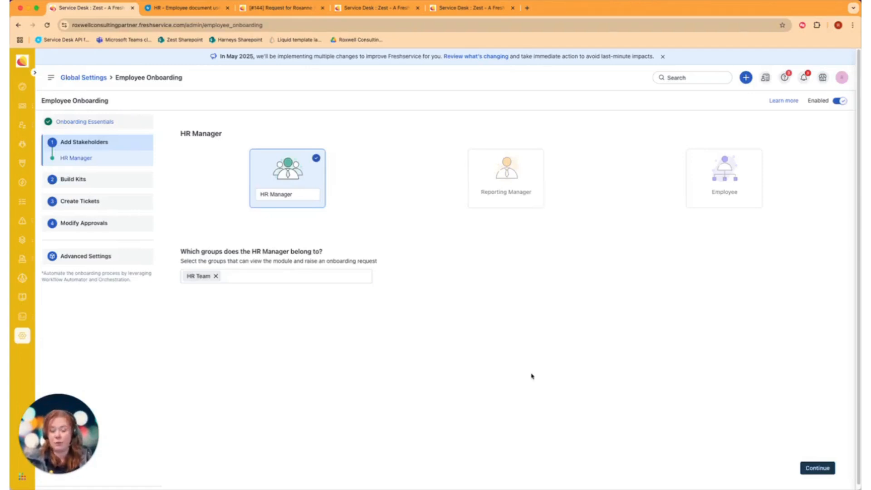
Step: Rename the HR Manager stakeholder to HR Business Partner
triple_click(295, 194)
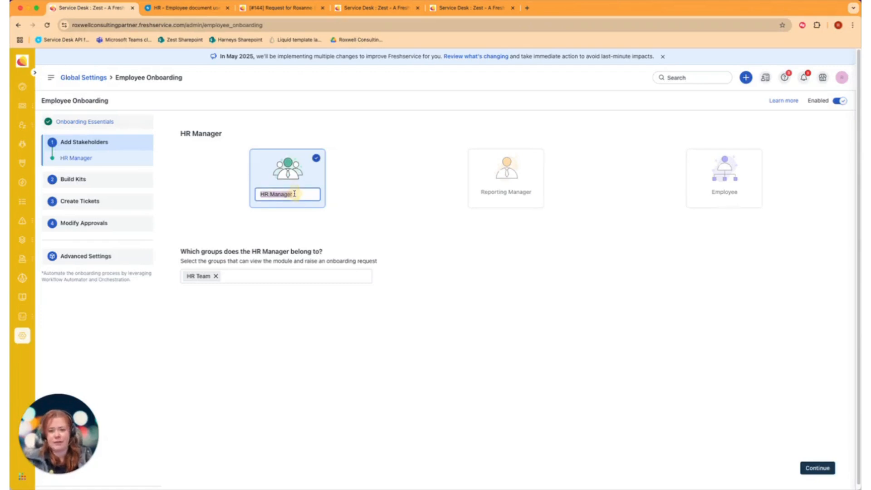
type("HR Busines")
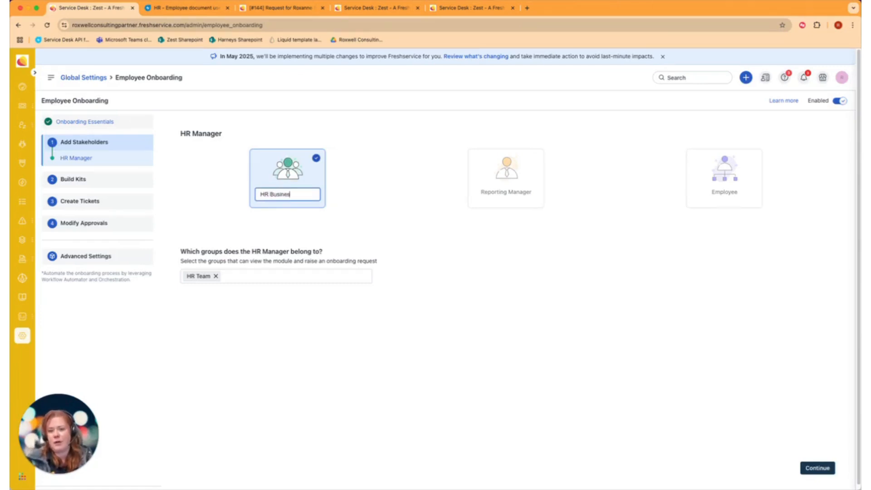
type("s Partner")
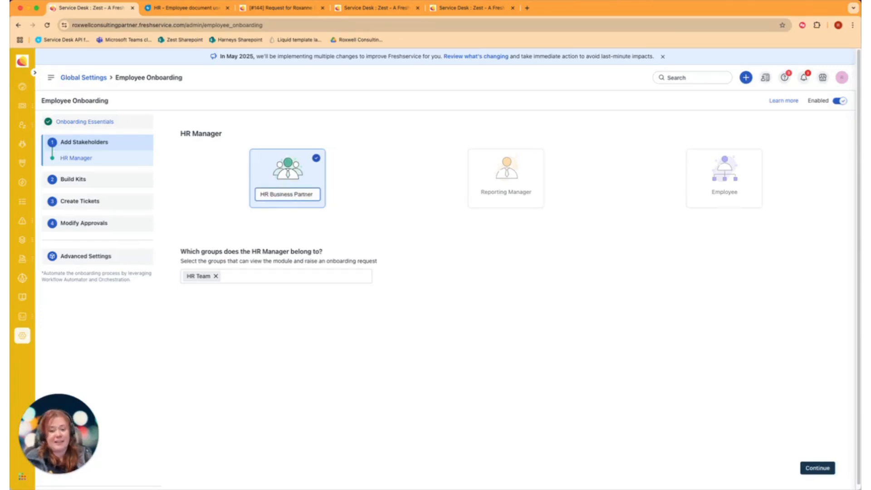
Step: Examine the requester and agent groups that can be assigned to the HR Business Partner, leaving the group selection as it is
left_click(288, 279)
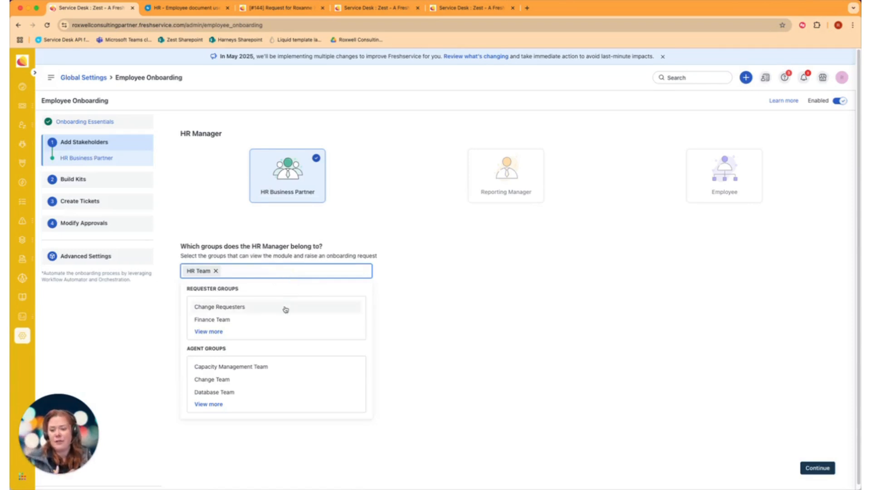
left_click(253, 408)
scroll(254, 405, "down", 1)
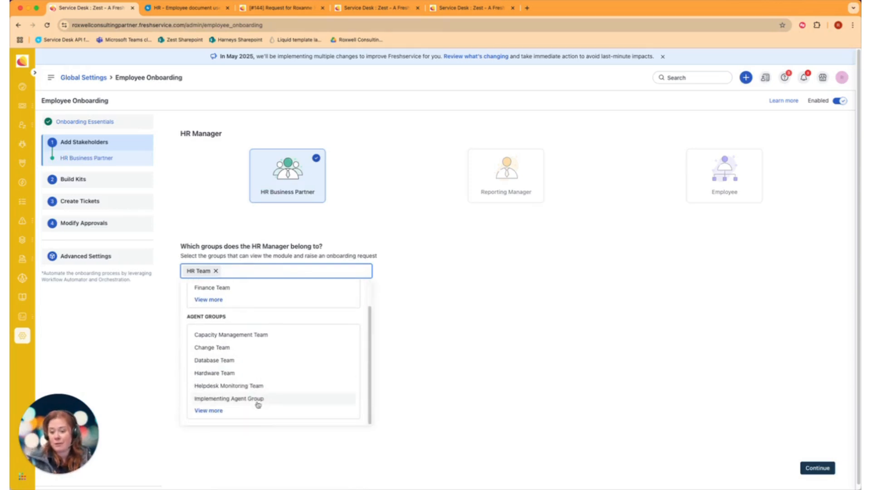
left_click(249, 412)
scroll(252, 413, "down", 3)
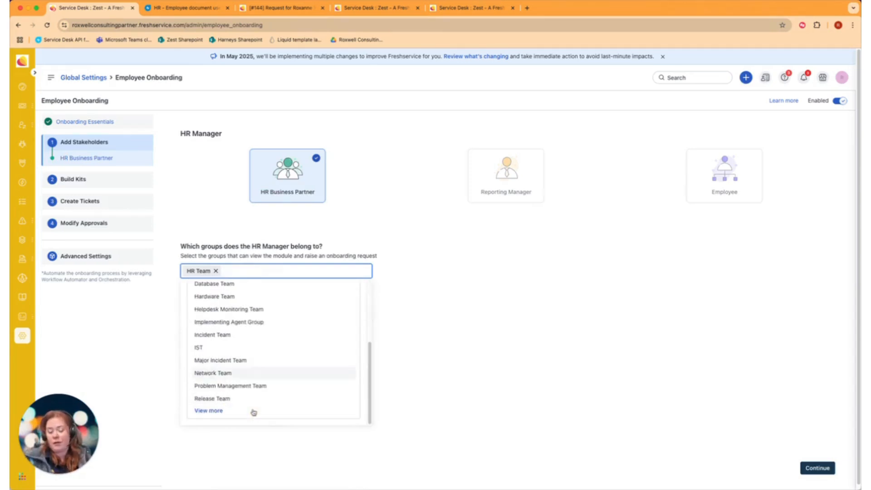
scroll(286, 372, "up", 5)
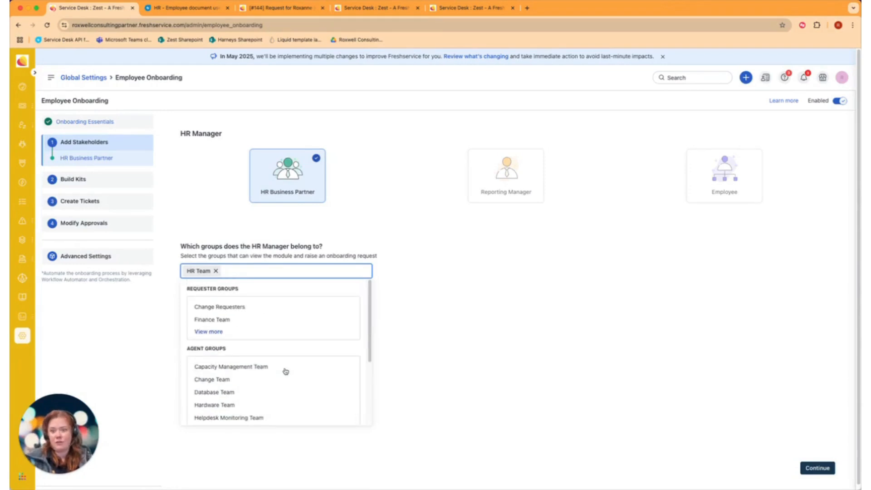
left_click(216, 334)
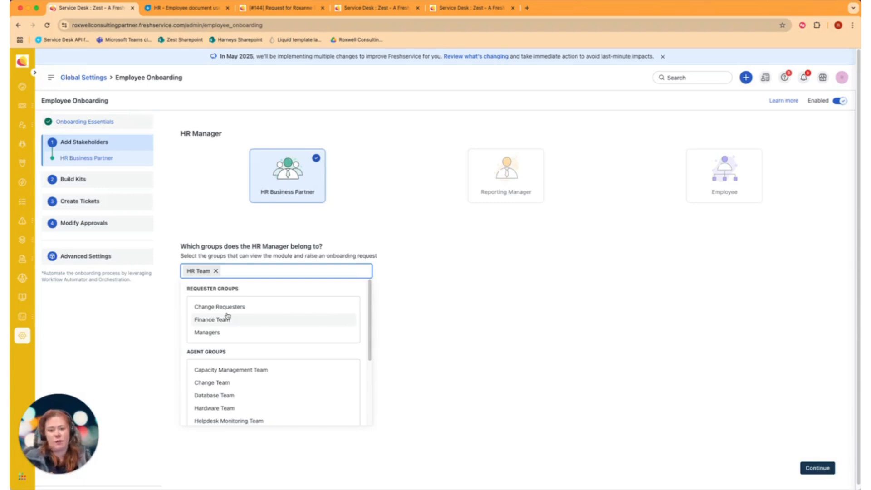
left_click(462, 283)
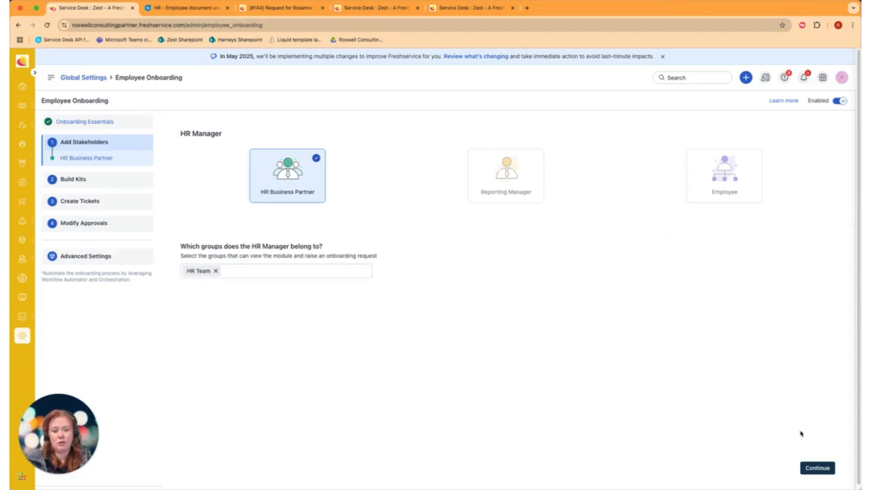
Step: Continue to the HR Business Partner form and add a single-line text field named Preferred Name, placed directly below Employee Name
left_click(827, 470)
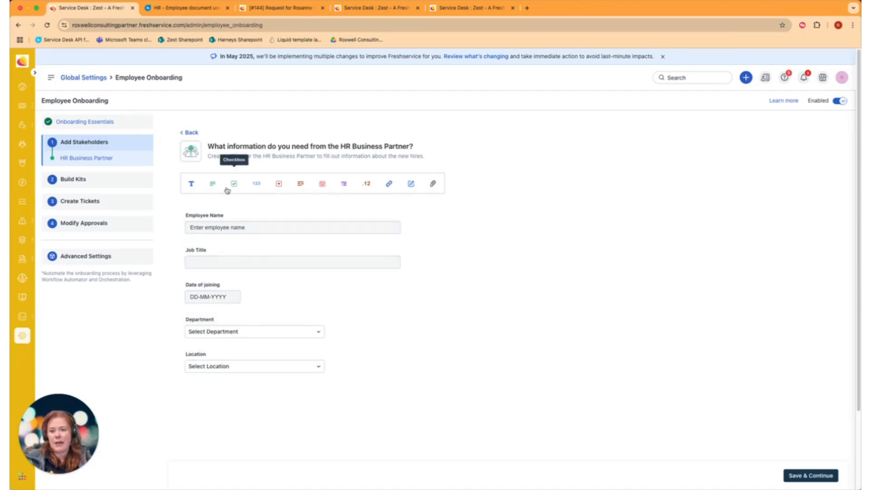
left_click_drag(192, 184, 215, 273)
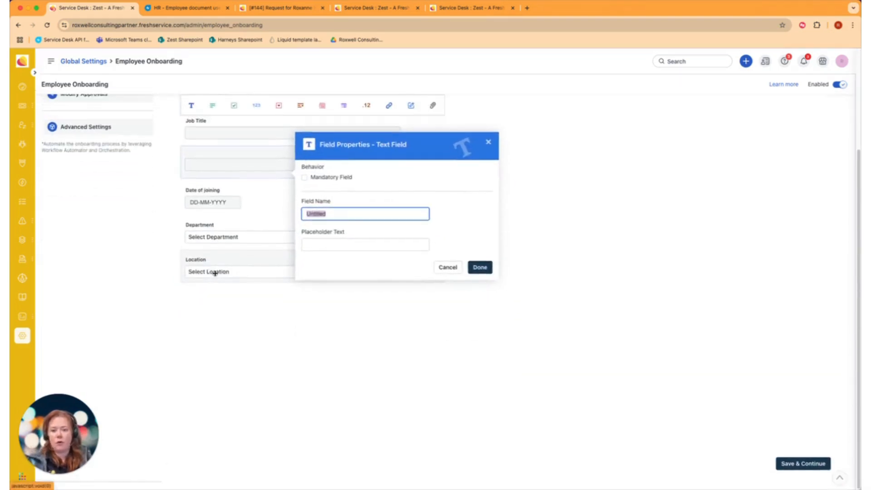
type("Preffered Name")
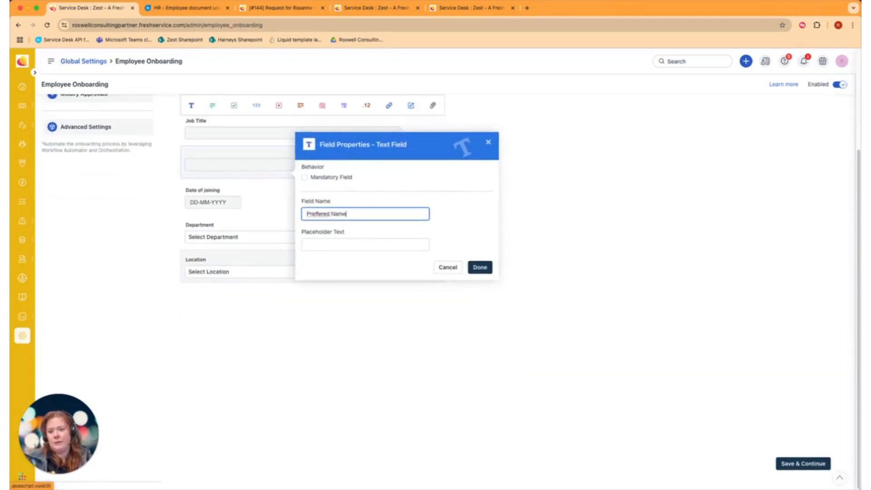
right_click(305, 213)
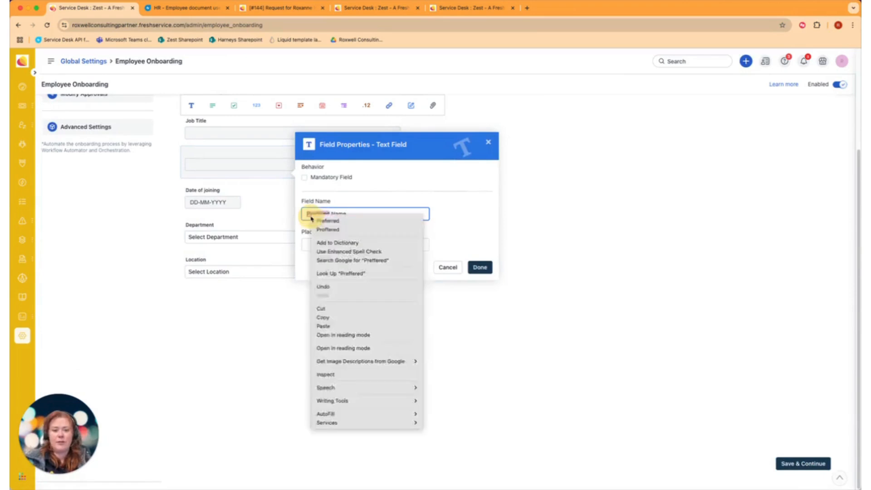
left_click(318, 220)
left_click(317, 250)
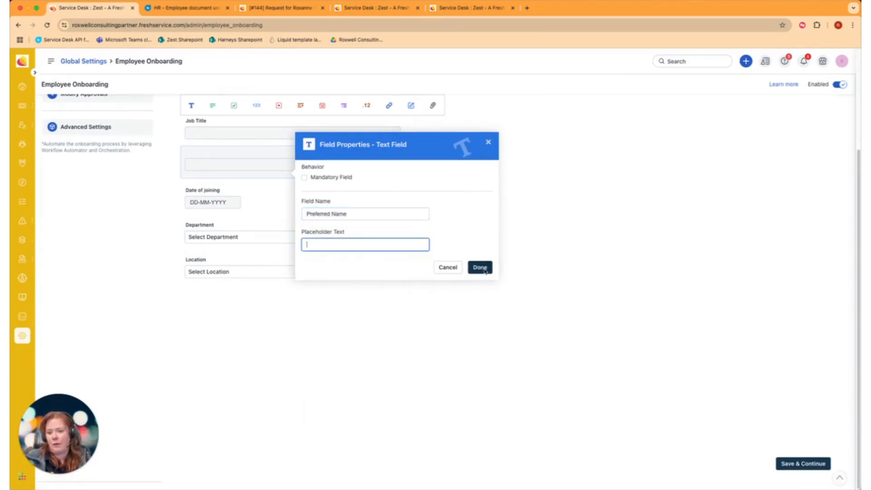
left_click(480, 267)
scroll(271, 190, "up", 2)
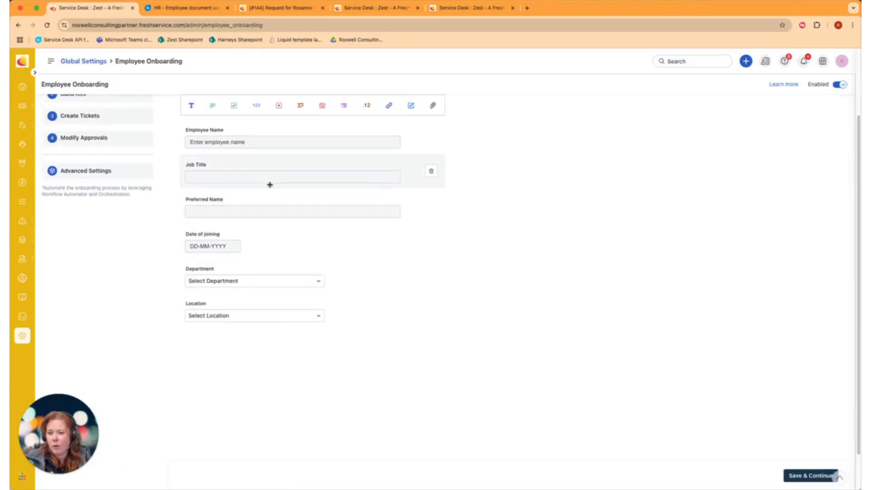
left_click_drag(270, 194, 276, 170)
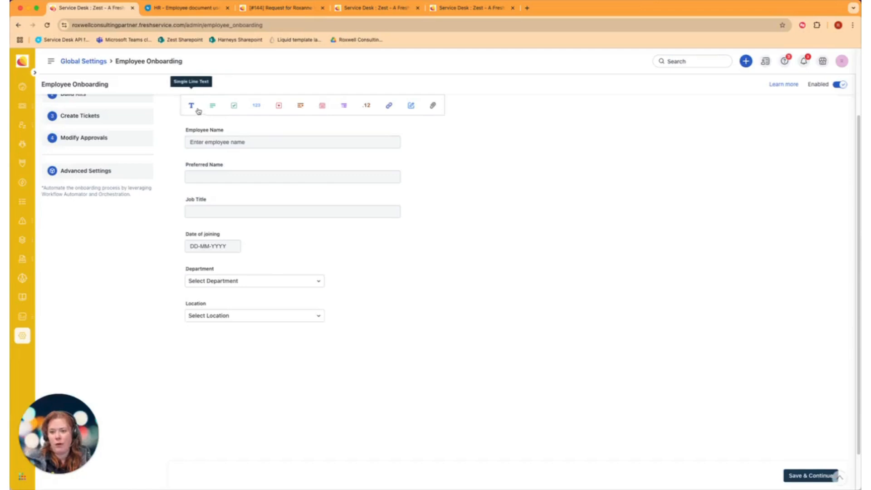
Step: Add a mandatory single-line text field named Email Address between Preferred Name and Job Title
left_click_drag(199, 111, 228, 203)
left_click(304, 159)
type("Ema")
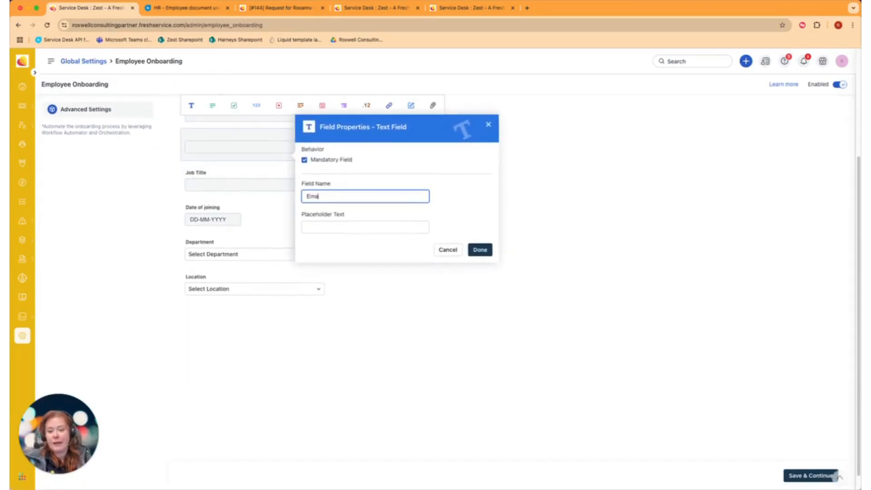
type("il Addres")
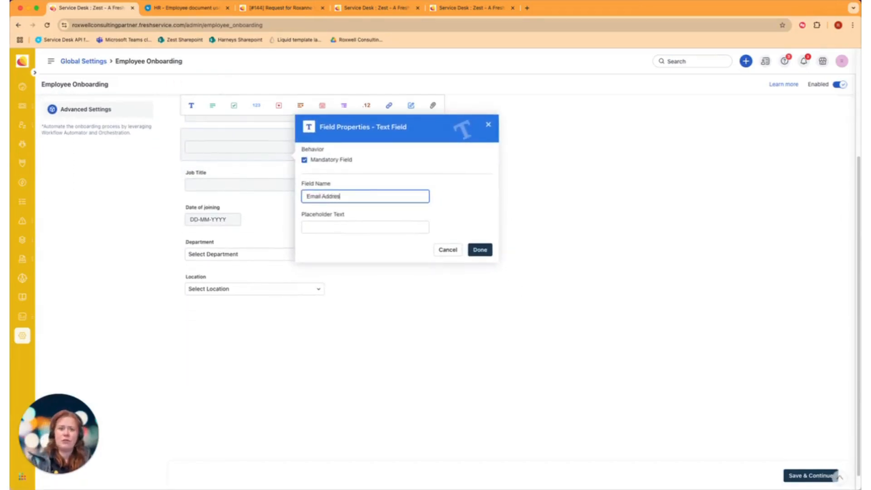
type("s")
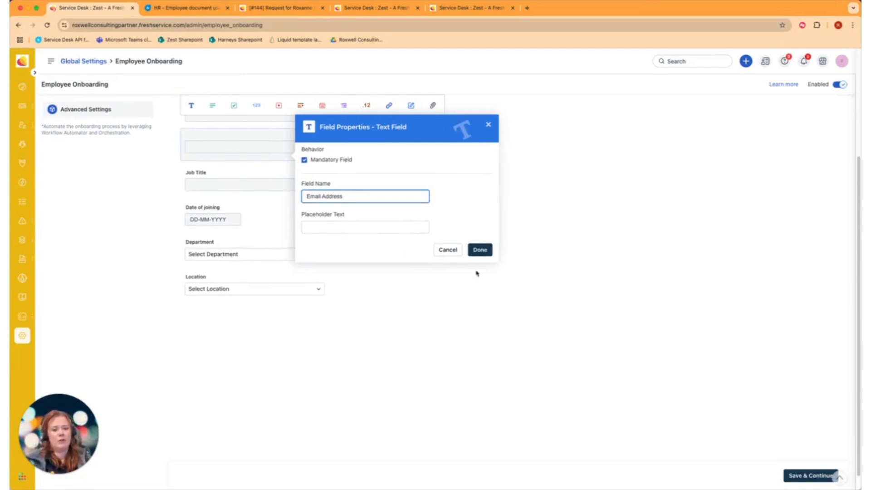
left_click(481, 251)
Step: Review the completed HR Business Partner form and save it
scroll(518, 283, "up", 1)
scroll(517, 284, "up", 2)
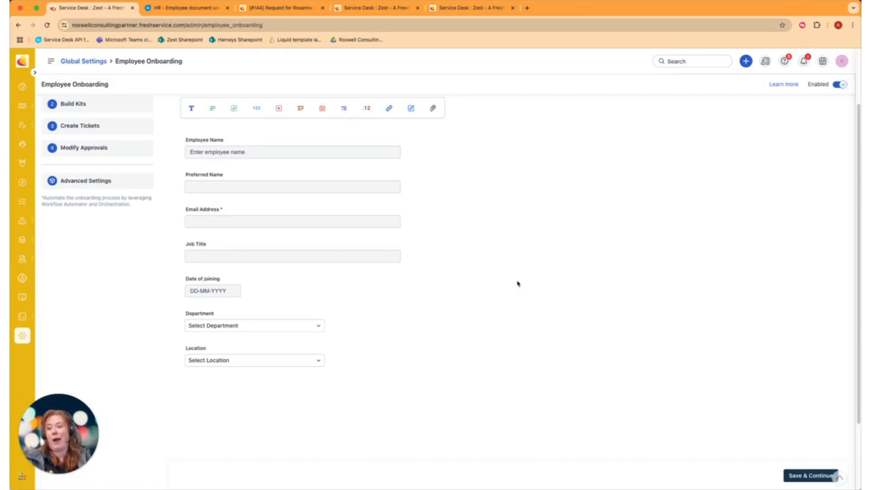
scroll(519, 283, "down", 2)
scroll(518, 284, "up", 3)
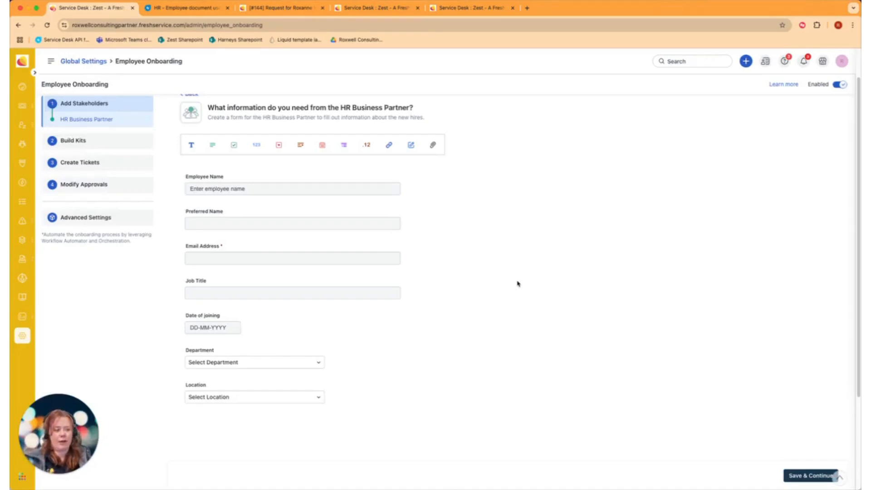
left_click(819, 477)
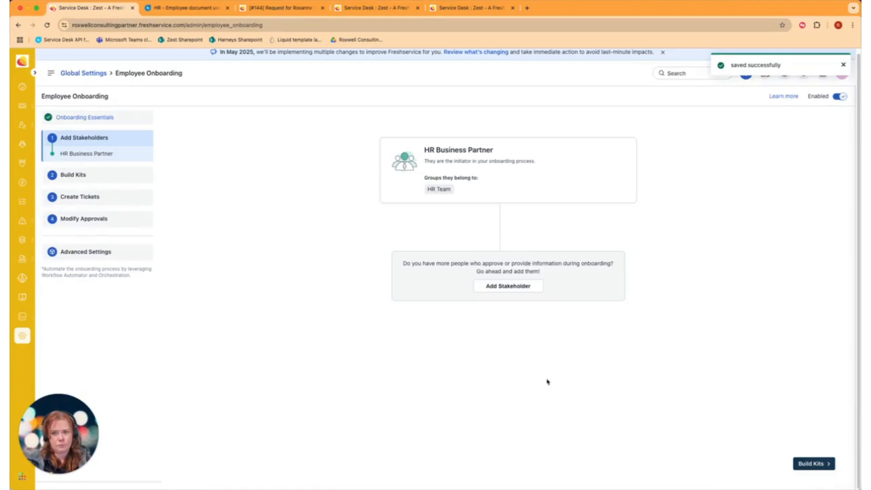
Step: Add the Reporting Manager as the next stakeholder, rename it Line Manager, and continue to its form
left_click(539, 291)
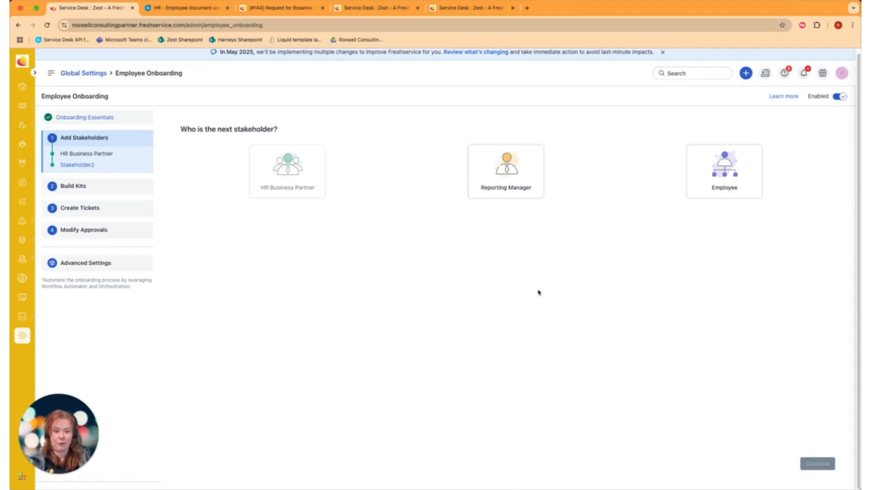
left_click(543, 196)
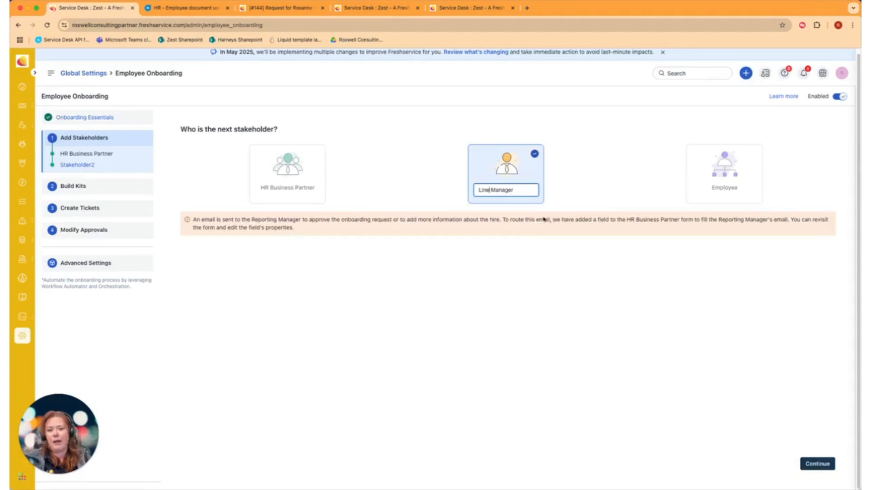
left_click(818, 464)
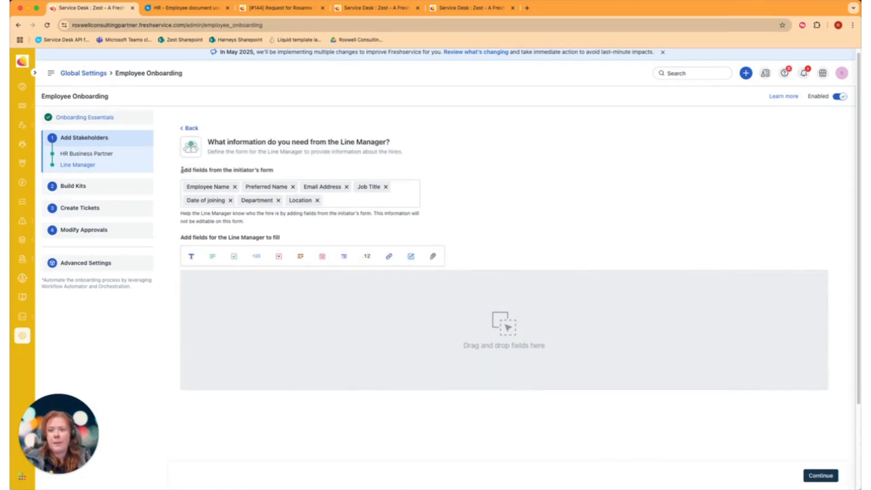
Step: Keep all initiator fields on the Line Manager form, continue to its email template, and choose the HR support address as sender
left_click_drag(181, 170, 358, 201)
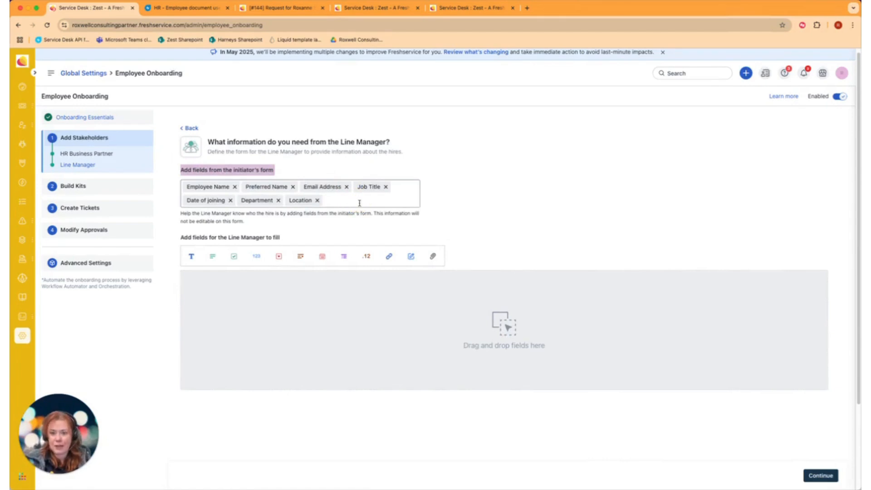
left_click(359, 203)
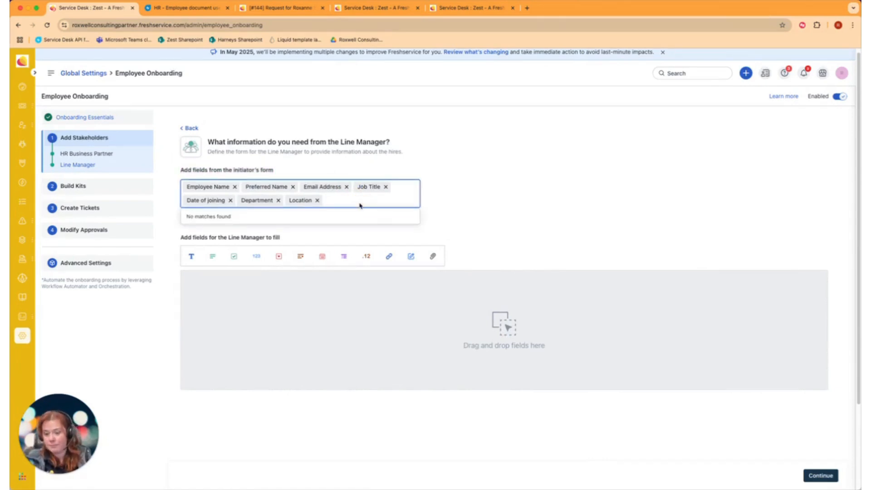
left_click(355, 324)
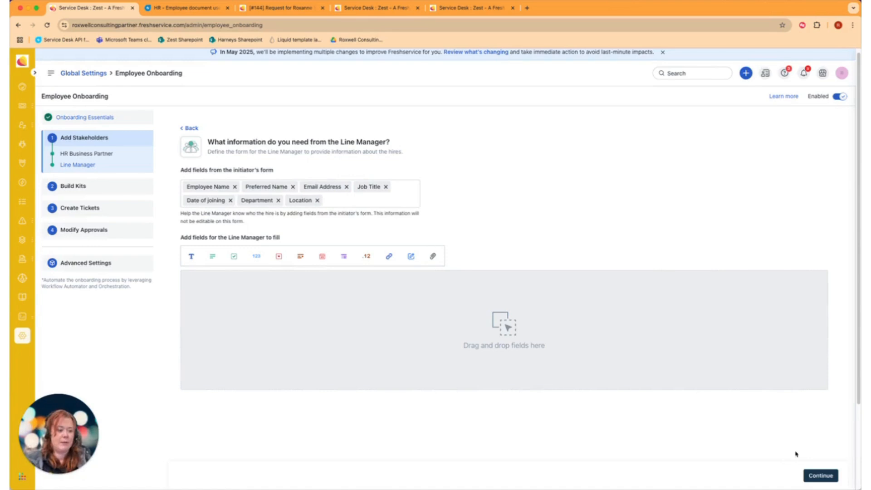
left_click(820, 476)
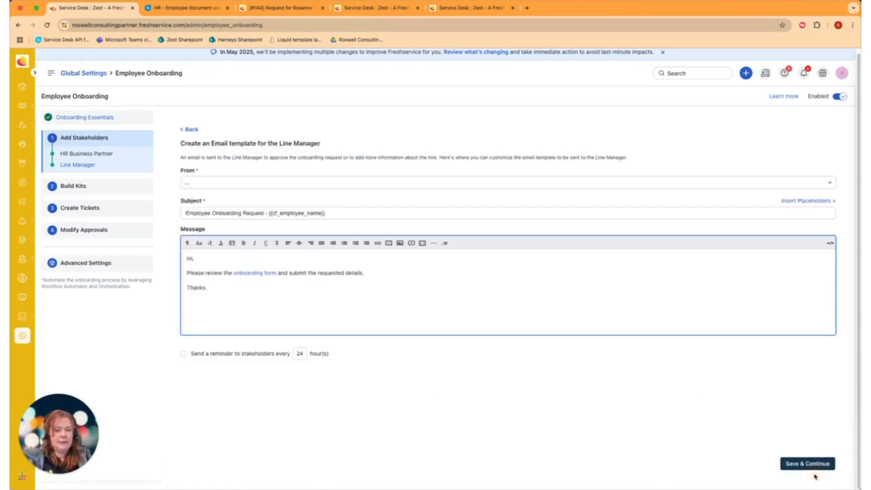
left_click(259, 185)
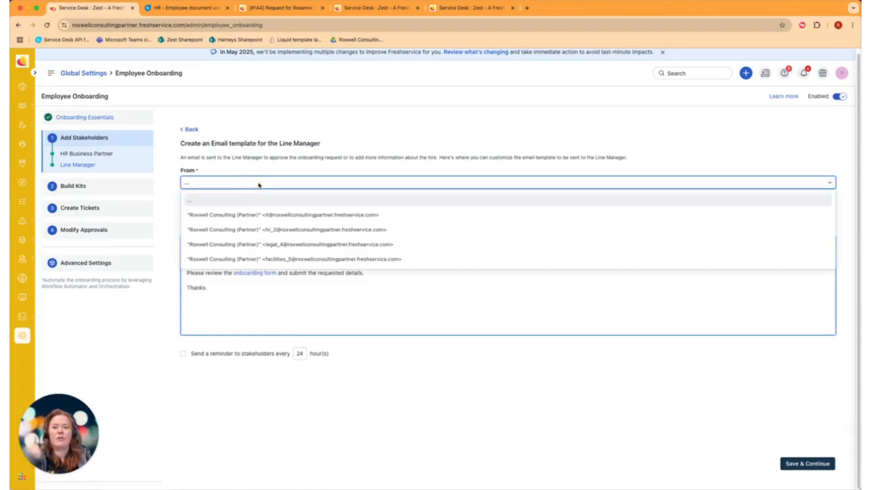
left_click(341, 231)
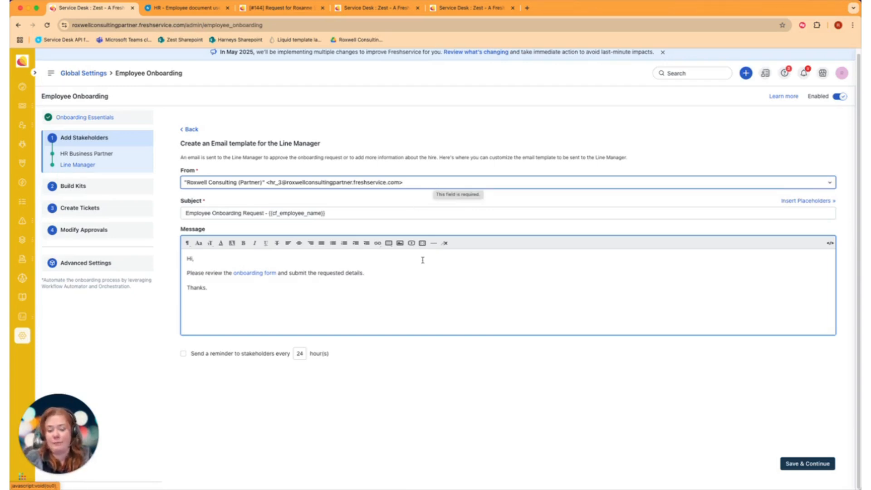
Step: Add a blank line above "Thanks." in the Line Manager email message and enable the stakeholder reminder every 24 hours
left_click(467, 298)
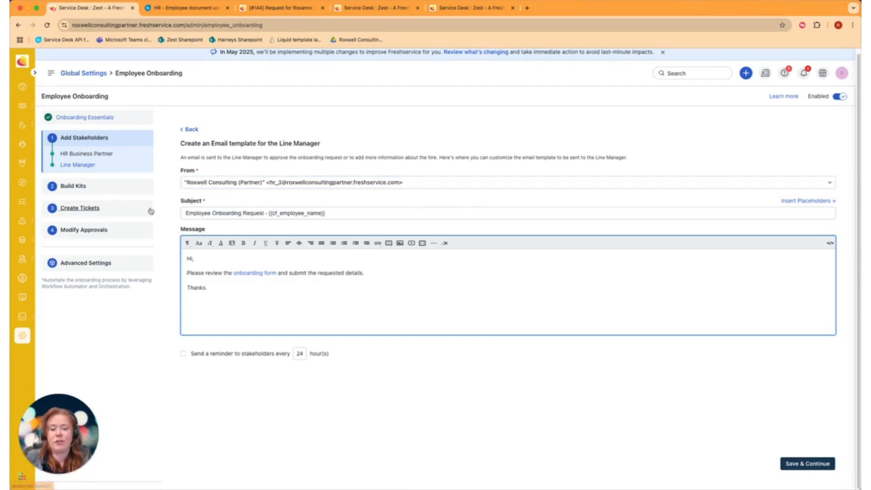
left_click_drag(183, 214, 396, 307)
left_click(396, 307)
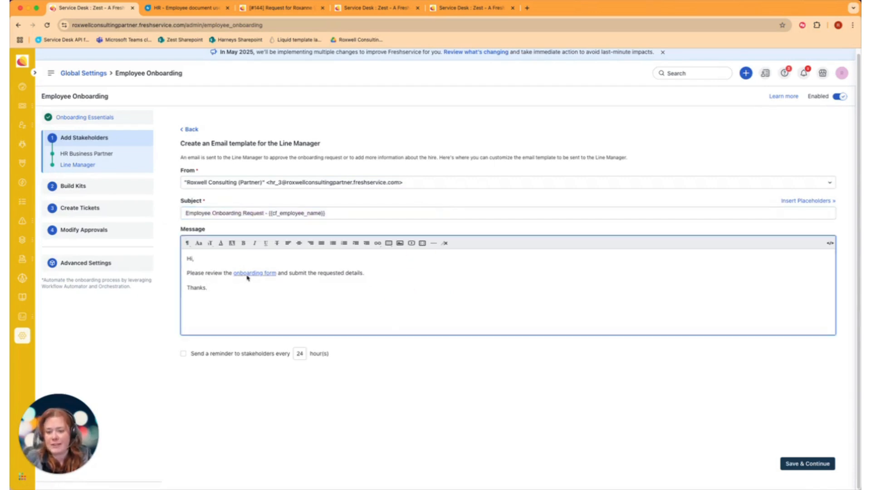
left_click(387, 276)
key("Return")
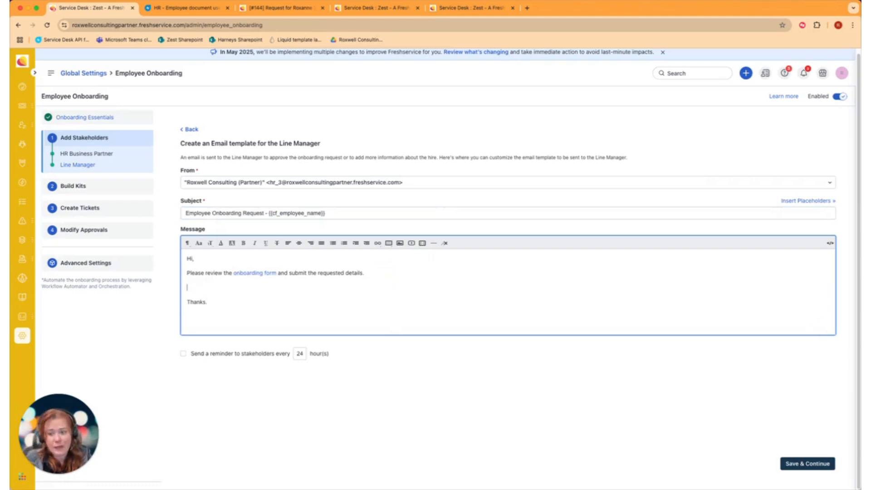
left_click(831, 201)
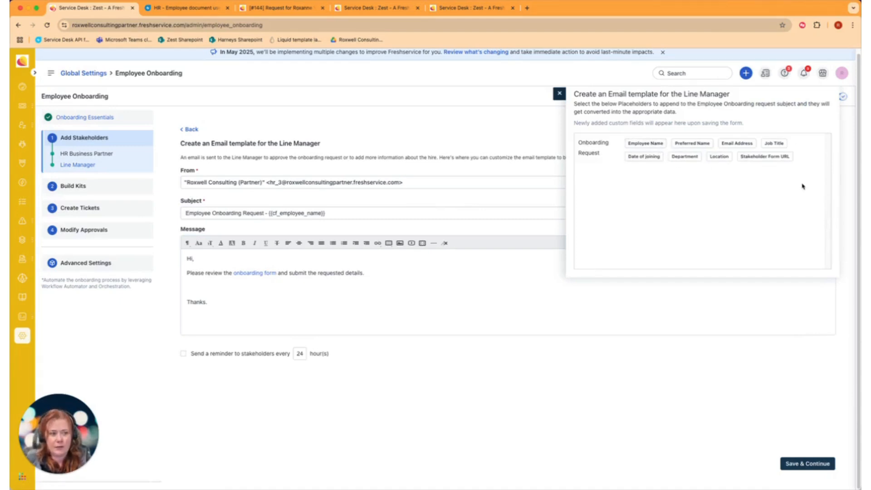
left_click(559, 94)
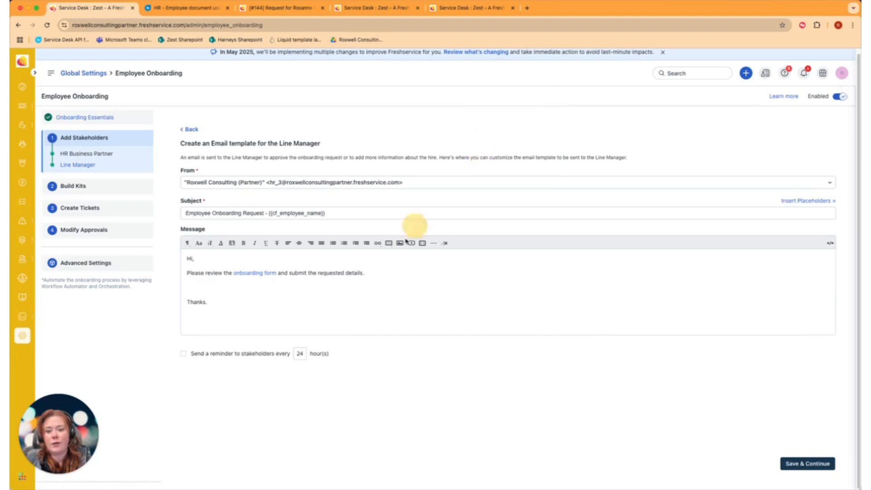
left_click(183, 353)
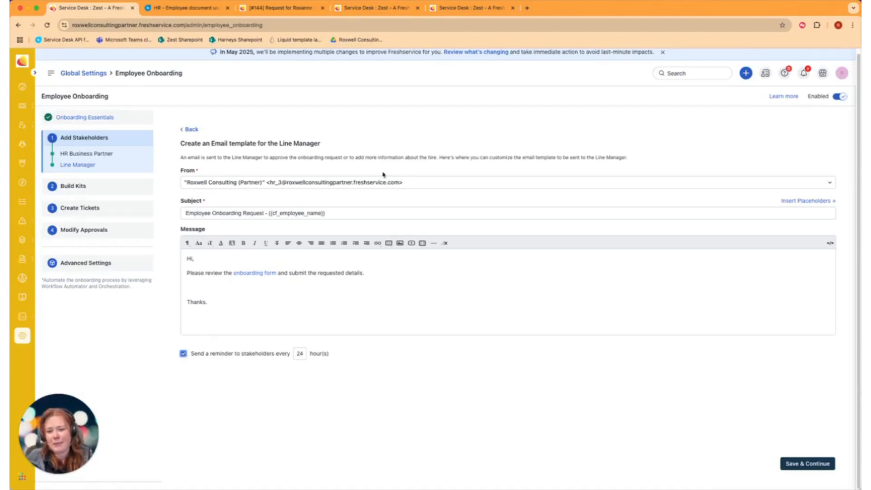
Step: Append "- Start Date:" and the Date of joining placeholder to the Line Manager email subject, and save the template
left_click(362, 214)
type("- Start Date:")
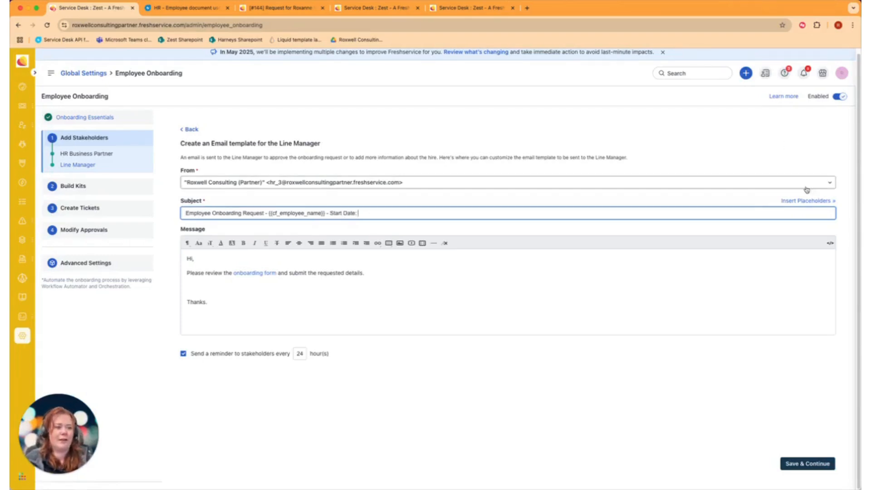
left_click(807, 201)
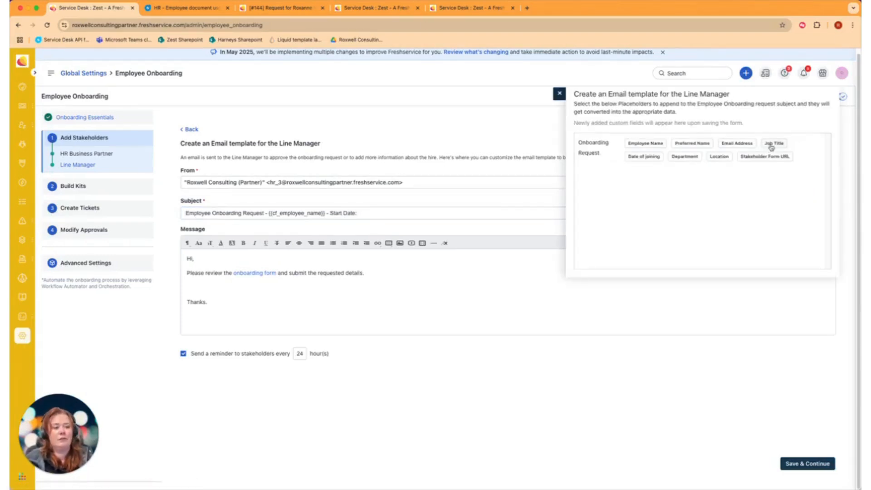
left_click(644, 156)
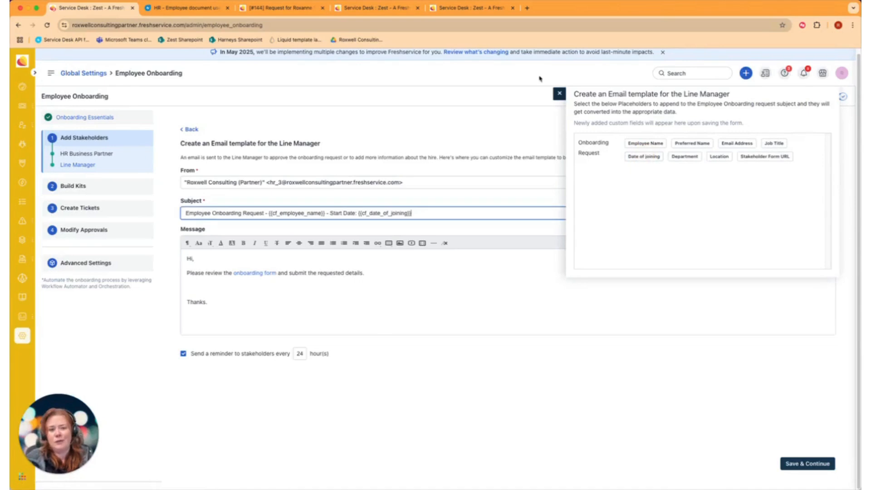
left_click(560, 93)
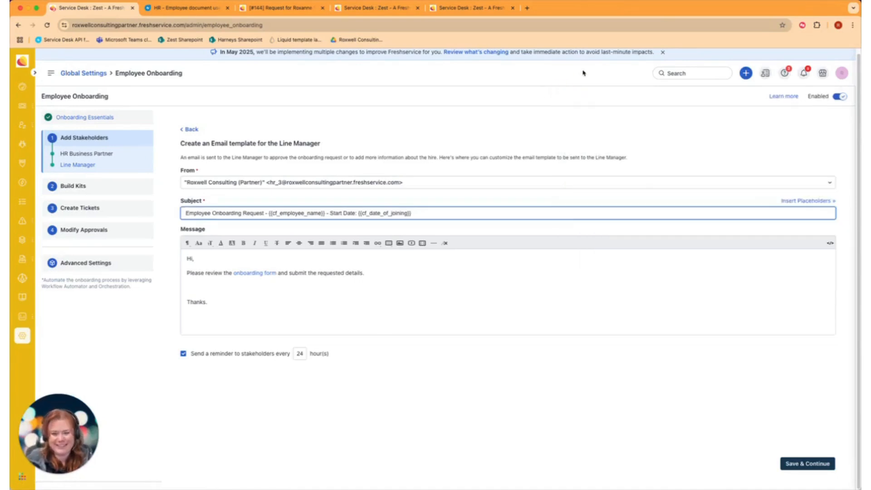
left_click(612, 291)
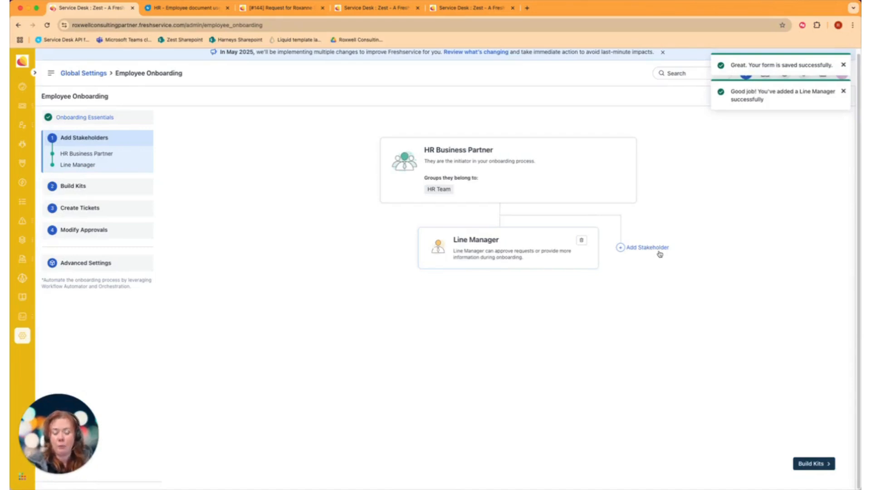
Step: Add a custom third stakeholder named Employee and continue to its form
left_click(659, 252)
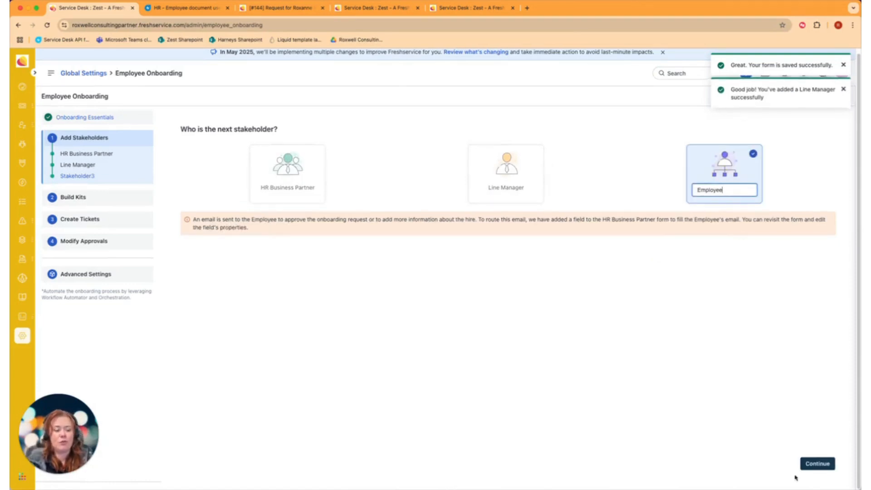
left_click(817, 464)
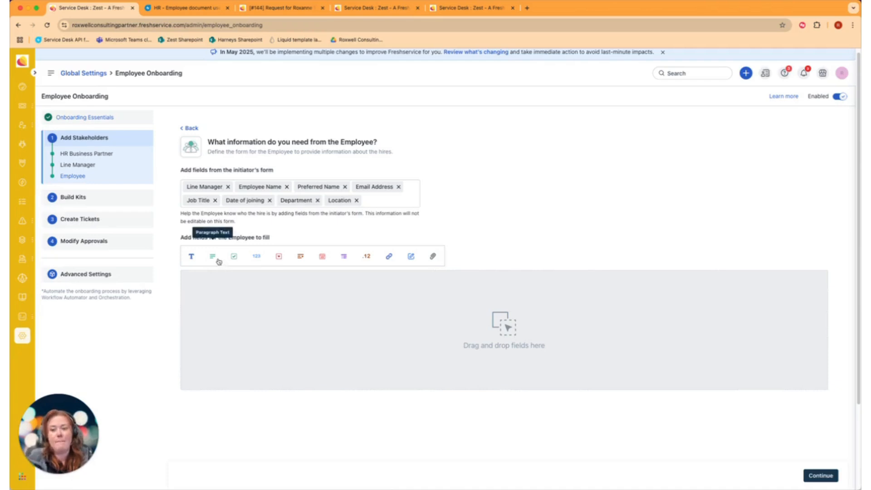
Step: Add a mandatory paragraph text field named Delivery Address to the Employee form, with the placeholder "Where shall we deliver you equipment?"
left_click_drag(214, 258, 219, 291)
type("Deli")
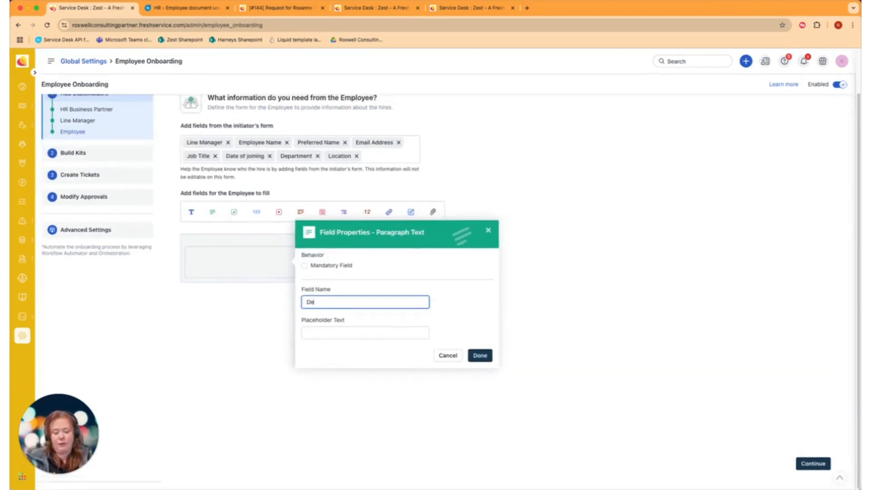
type("very Address")
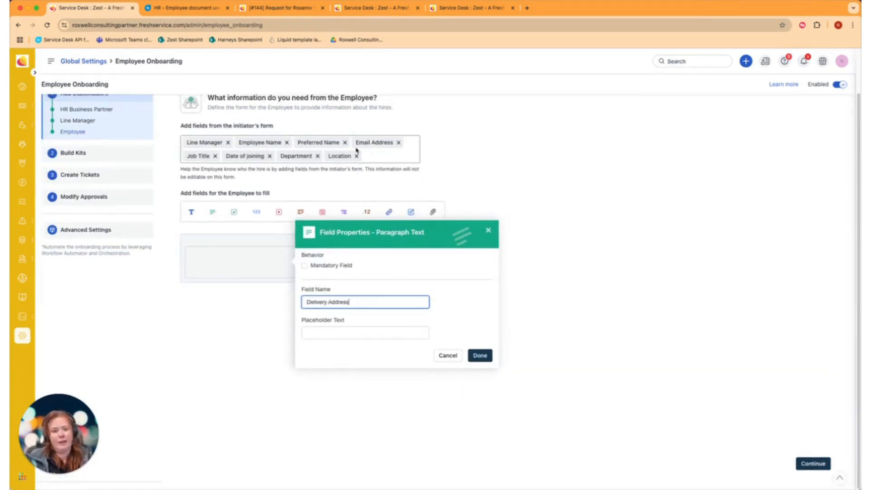
left_click(343, 272)
left_click(340, 266)
left_click(318, 333)
type("Wh")
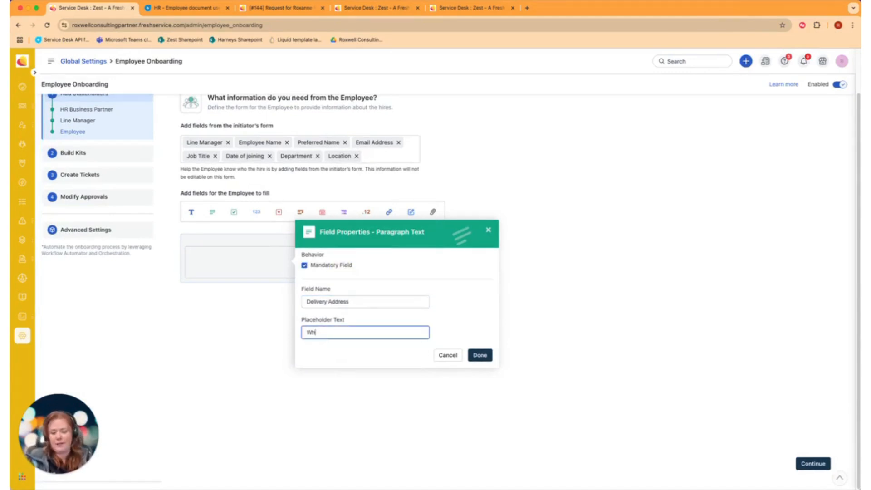
type("ere shall")
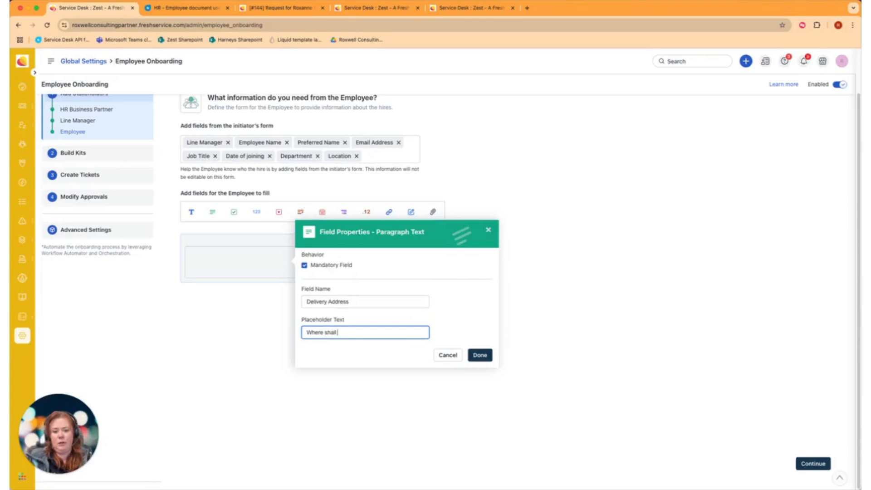
type(" we delivery you")
key("BackSpace")
key("BackSpace")
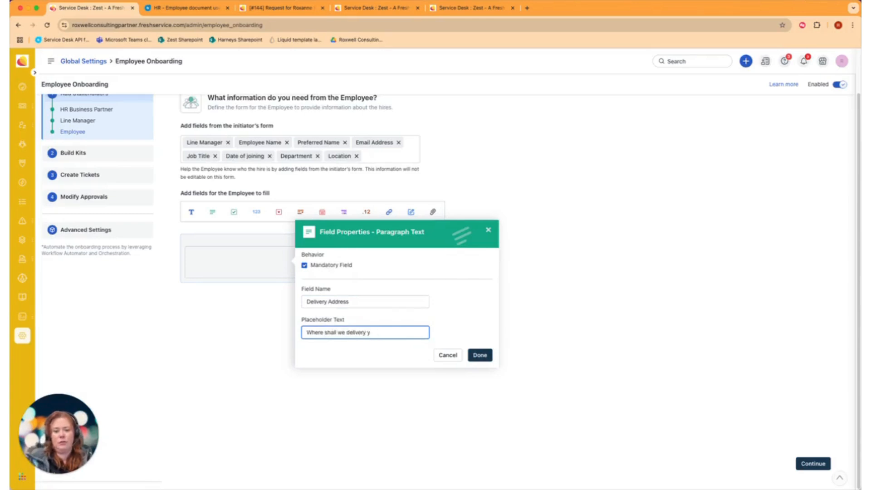
type("you ")
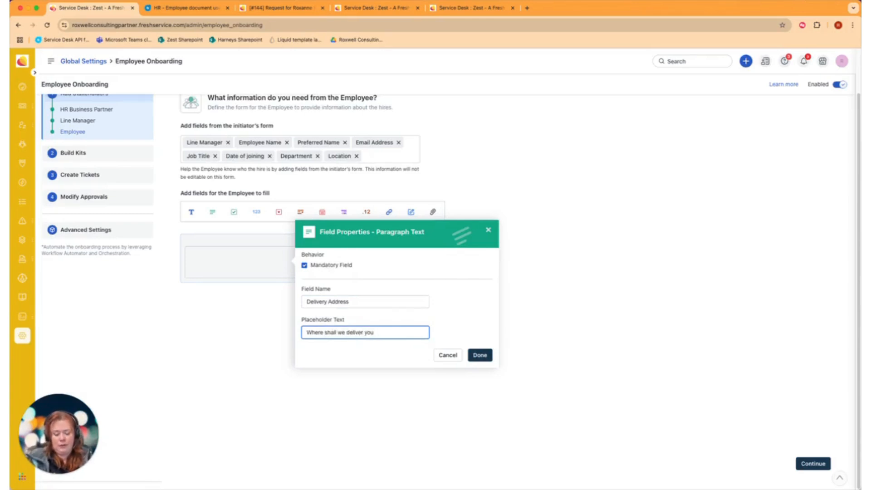
type("equipment?")
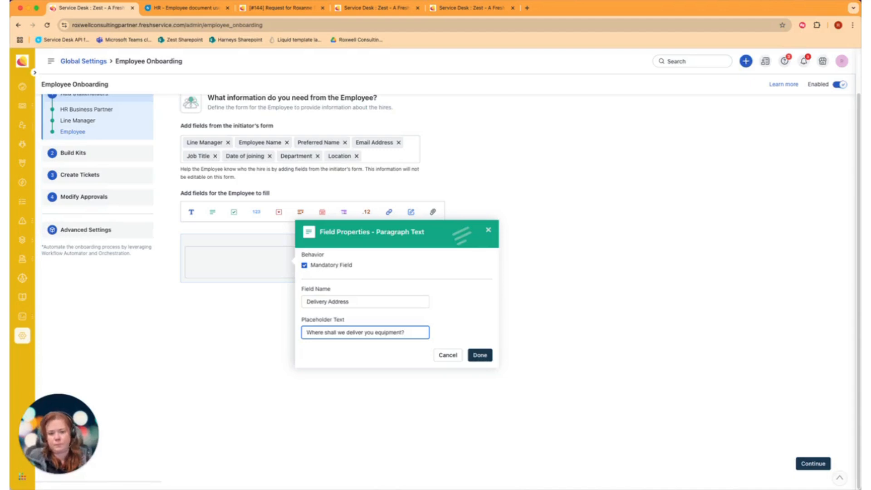
left_click(479, 356)
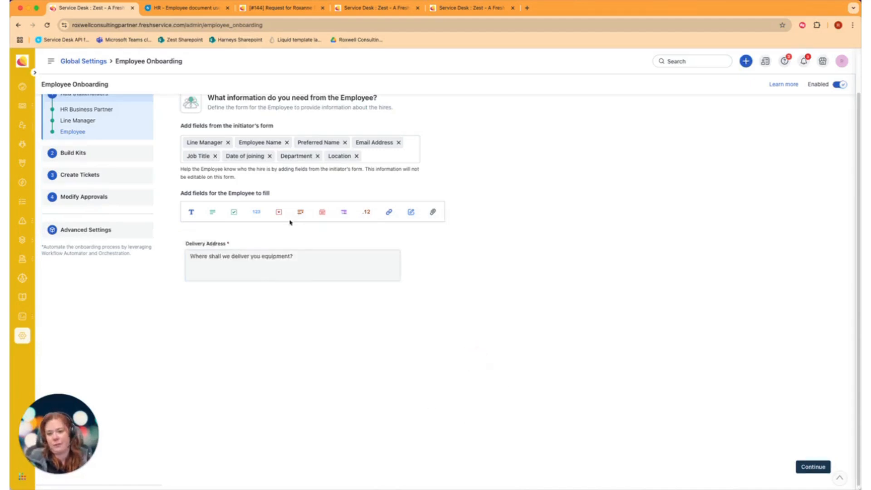
Step: Add a mandatory single-line text field named Contact Telephone Number for Delivery below Delivery Address
left_click_drag(199, 214, 202, 286)
type("Contact Telephone Number for Delivery")
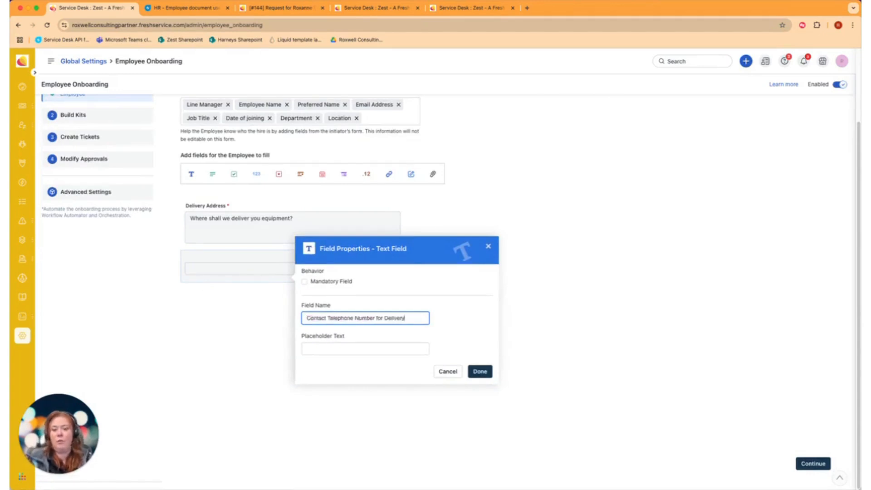
left_click(315, 284)
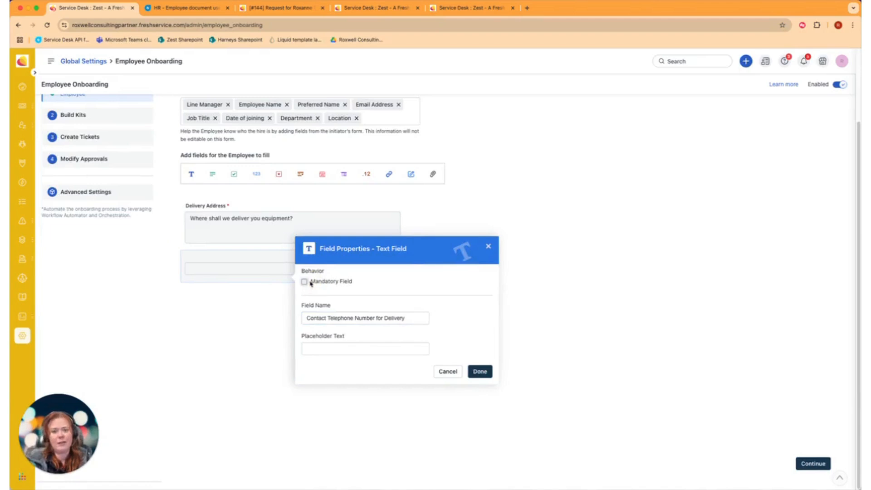
left_click(305, 282)
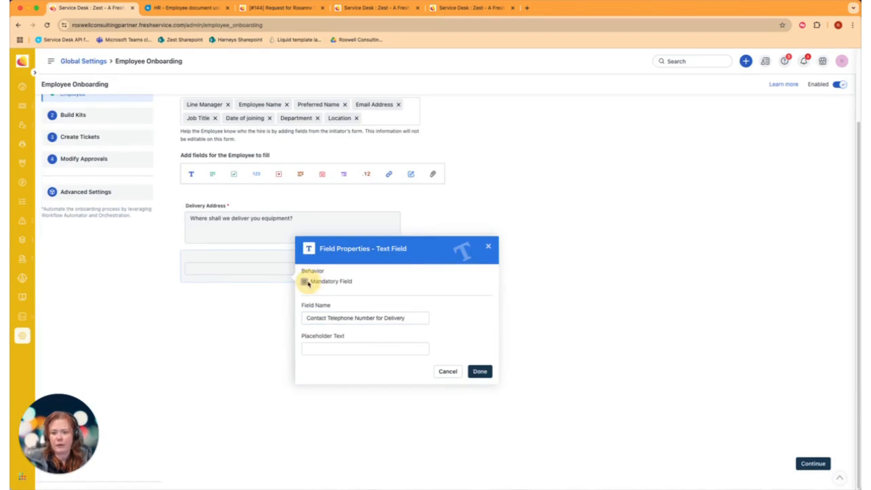
left_click(480, 371)
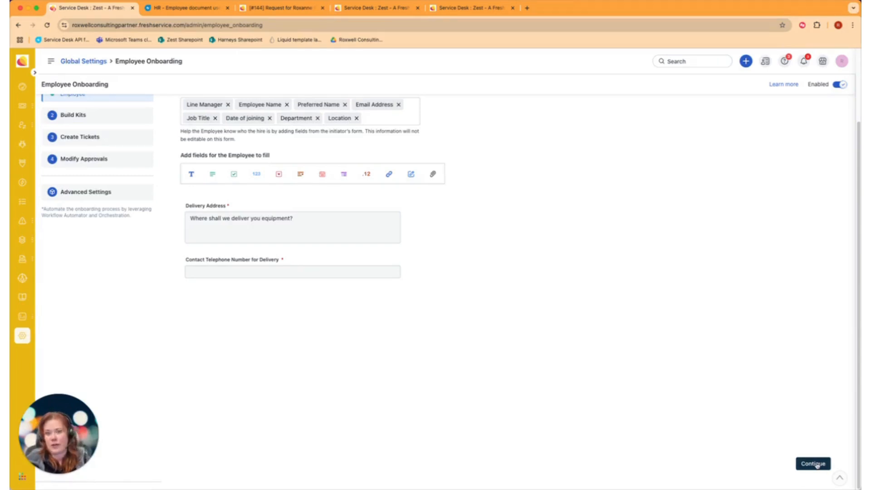
Step: Remove Email Address from the initiator fields on the Employee form and continue to its email template
scroll(350, 220, "up", 2)
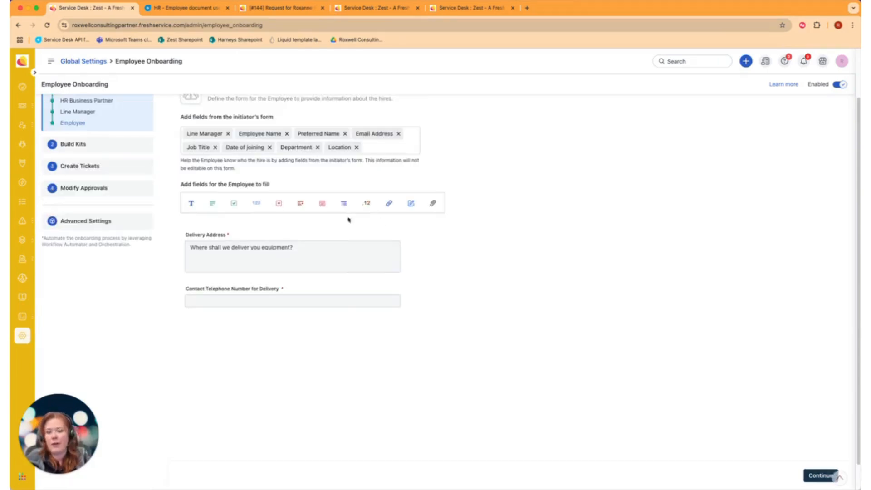
left_click(399, 135)
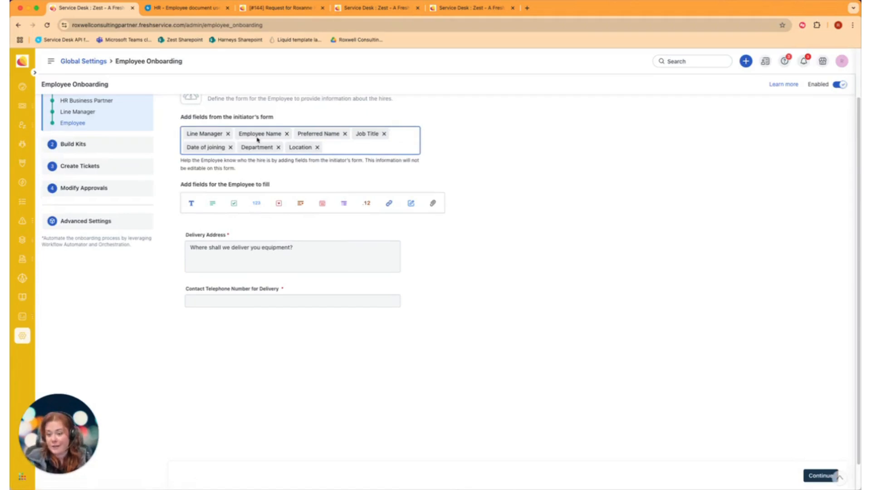
left_click(812, 481)
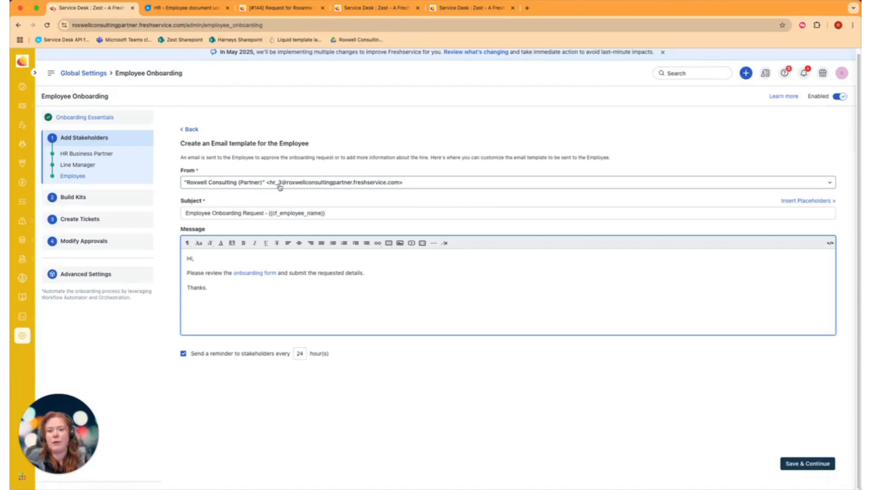
Step: Append ": Start Date:" and the Date of joining placeholder to the Employee email subject, and save the template
left_click(345, 213)
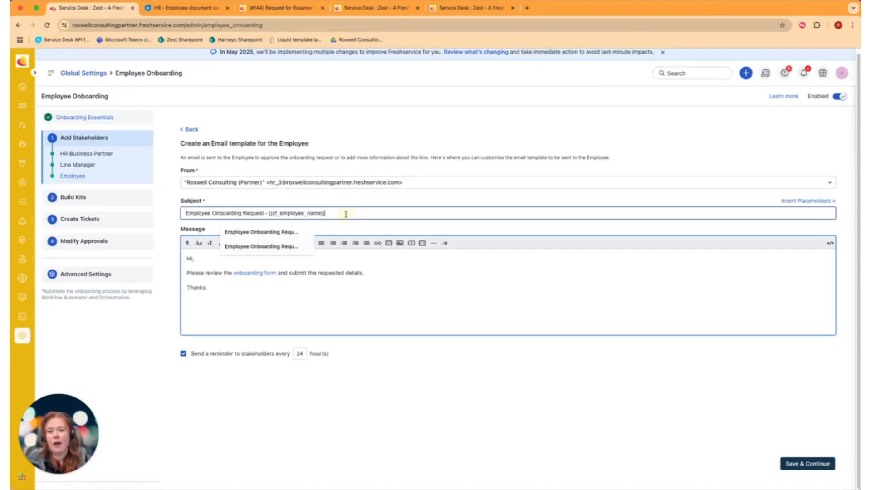
type(": Sta")
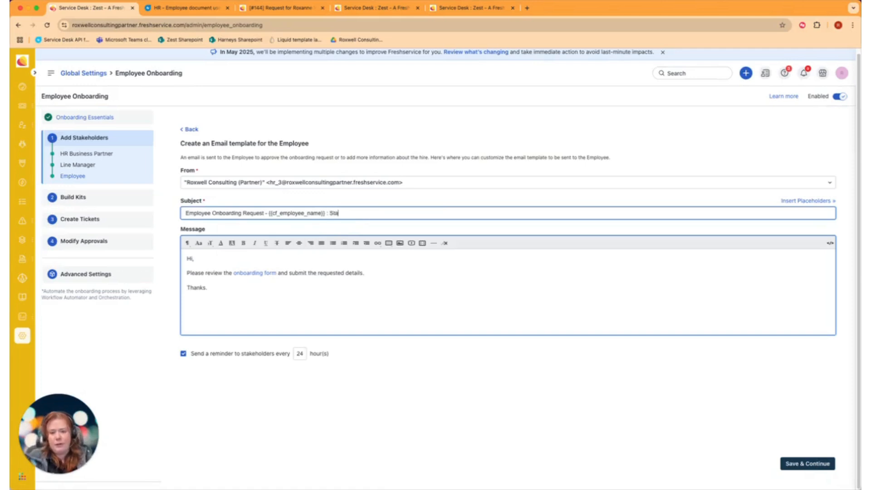
type("rt Date")
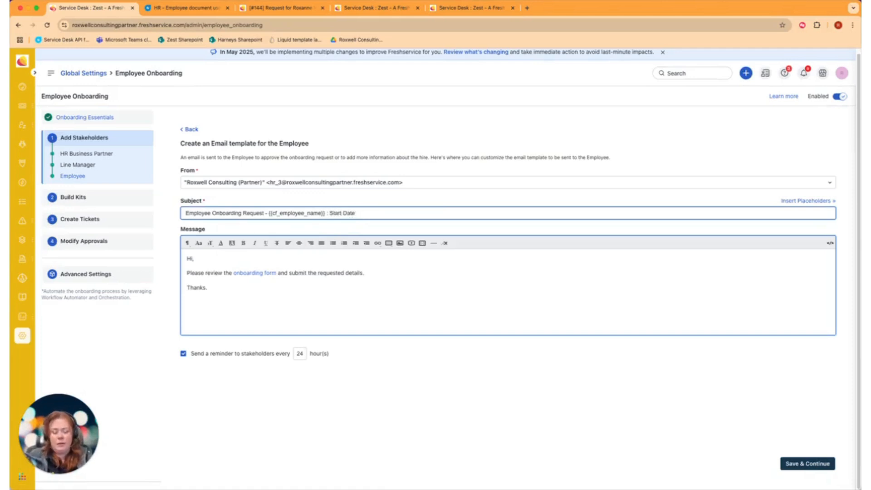
type(":")
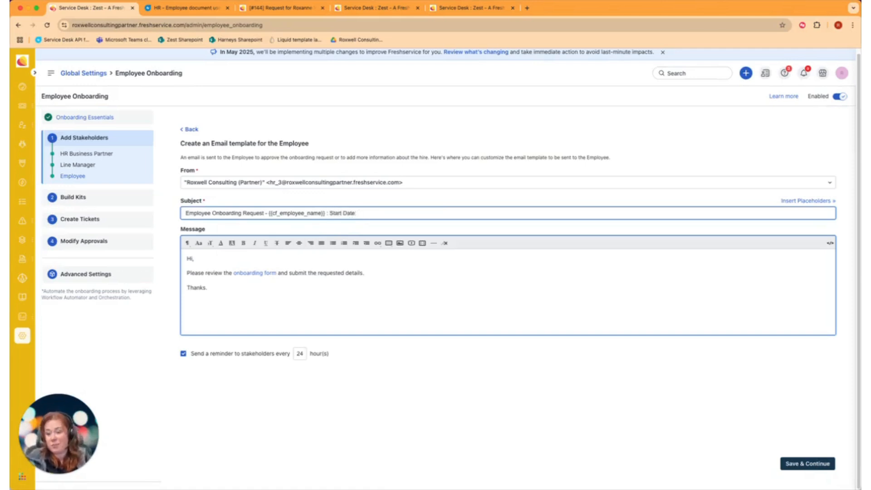
left_click(808, 201)
left_click(648, 157)
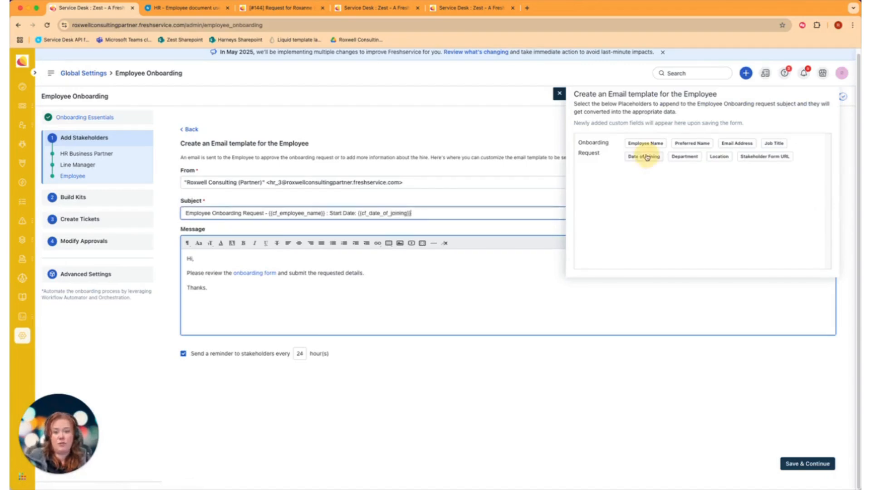
left_click(560, 94)
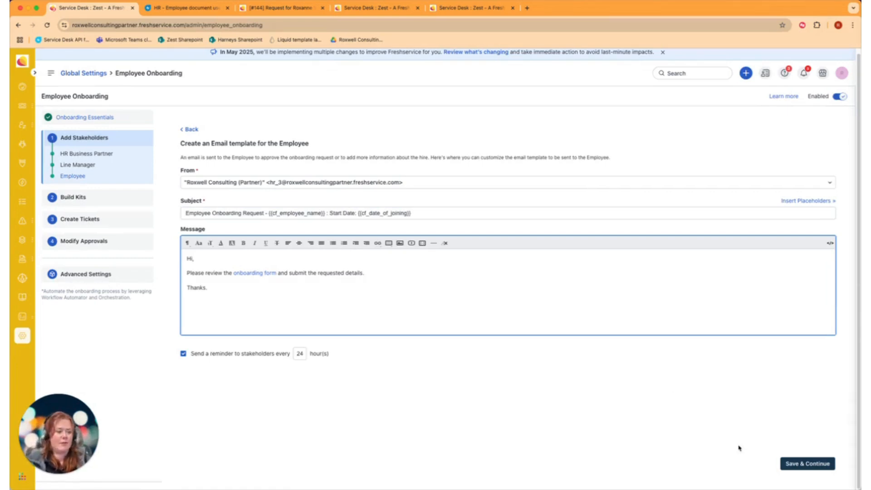
left_click(801, 461)
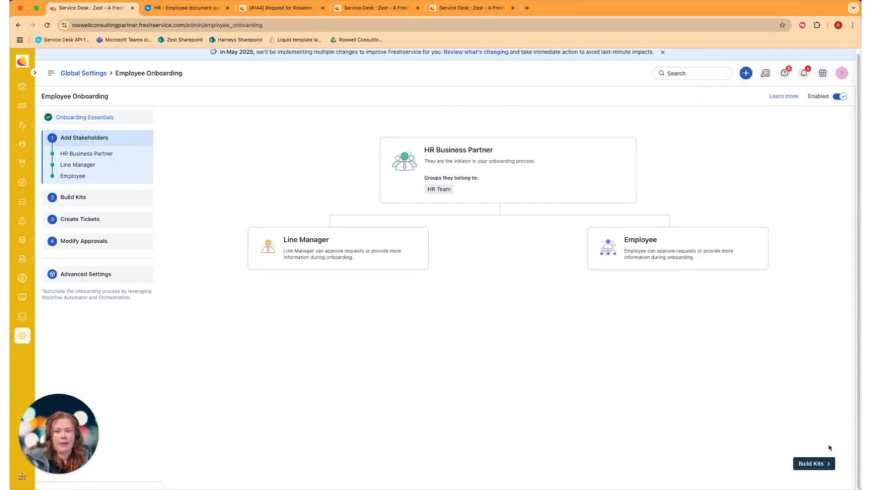
Step: Proceed to the kit-building stage and open the All employees onboarding kit for editing
left_click(829, 463)
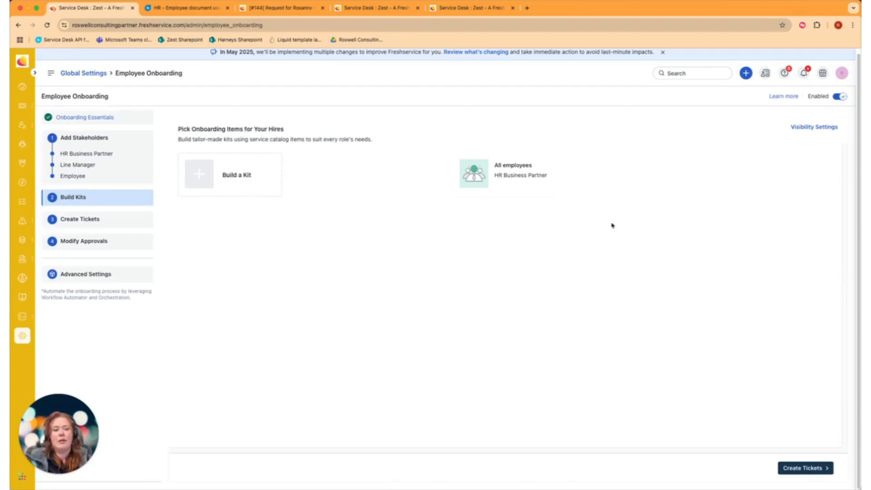
mouse_move(529, 165)
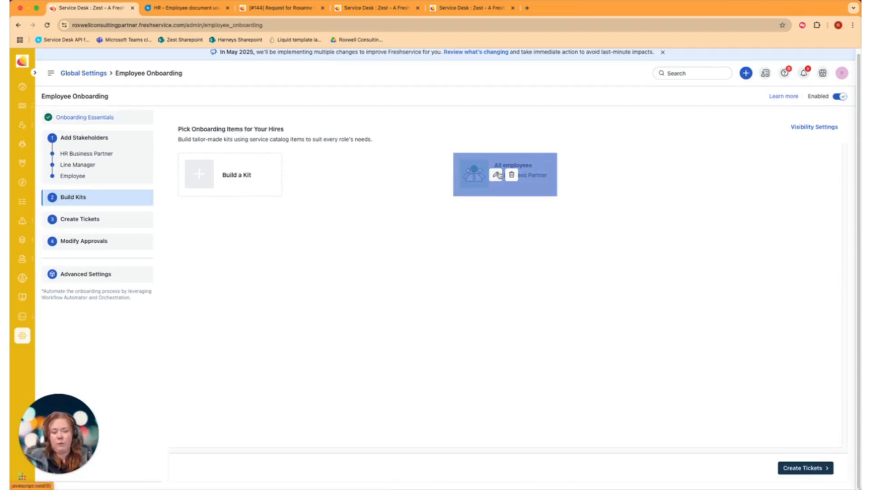
left_click(493, 176)
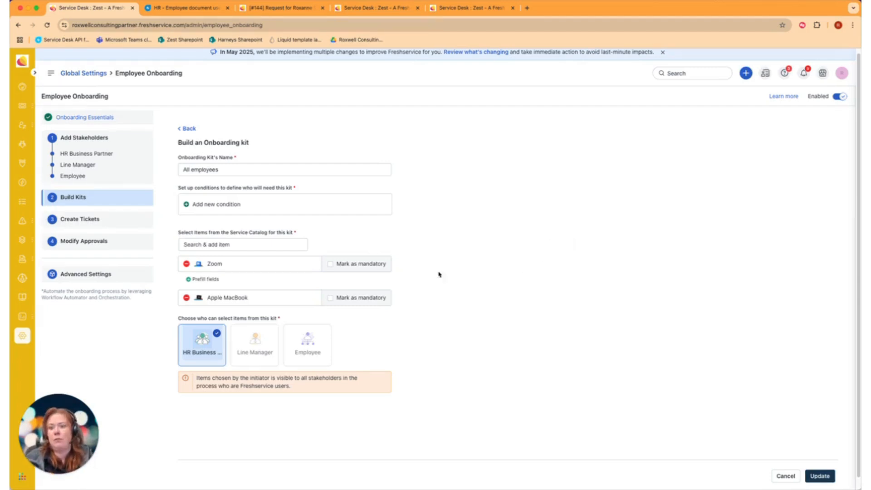
left_click_drag(322, 204, 186, 204)
left_click(466, 241)
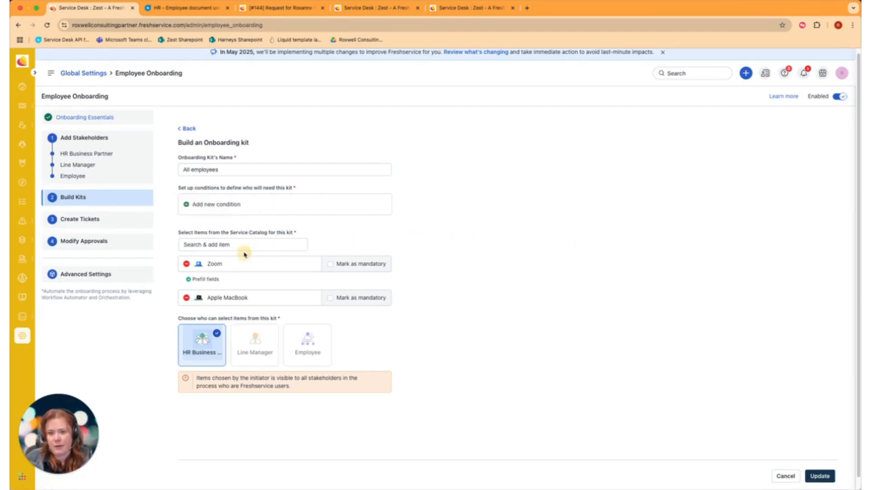
Step: Make Zoom mandatory in the kit and add Microsoft Office 2013 as another mandatory item
left_click(330, 264)
left_click(212, 244)
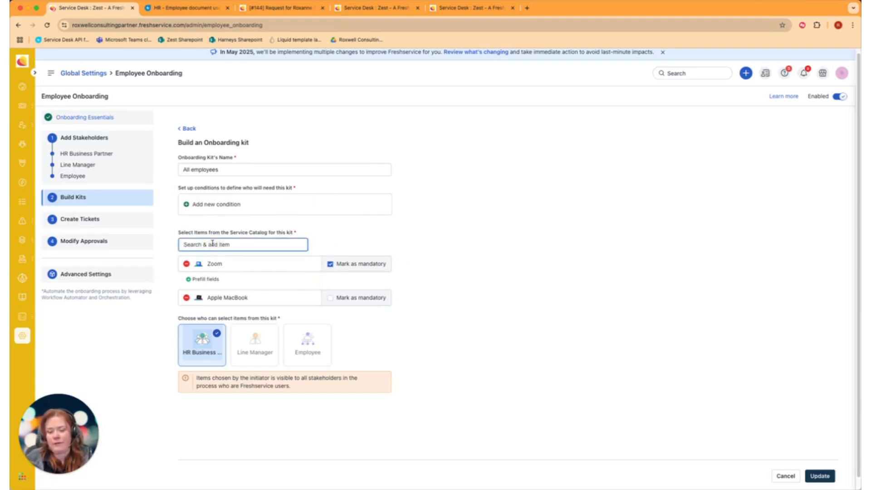
type("Word")
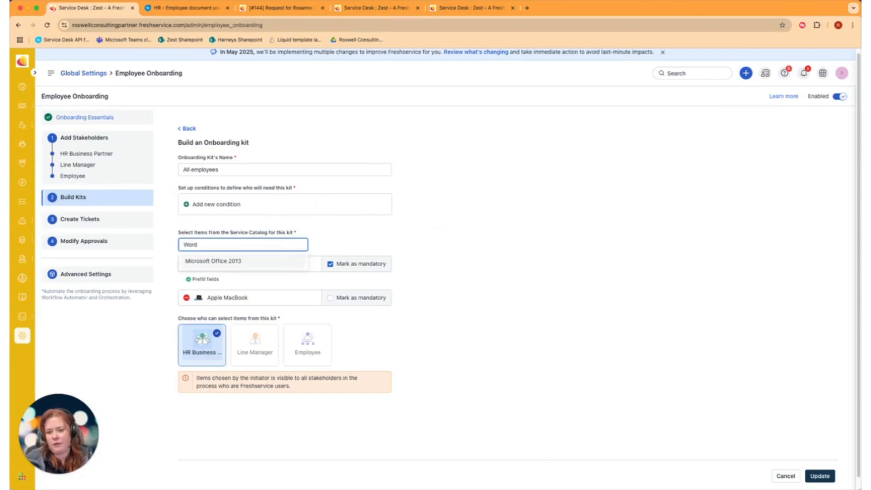
left_click(215, 260)
left_click(330, 320)
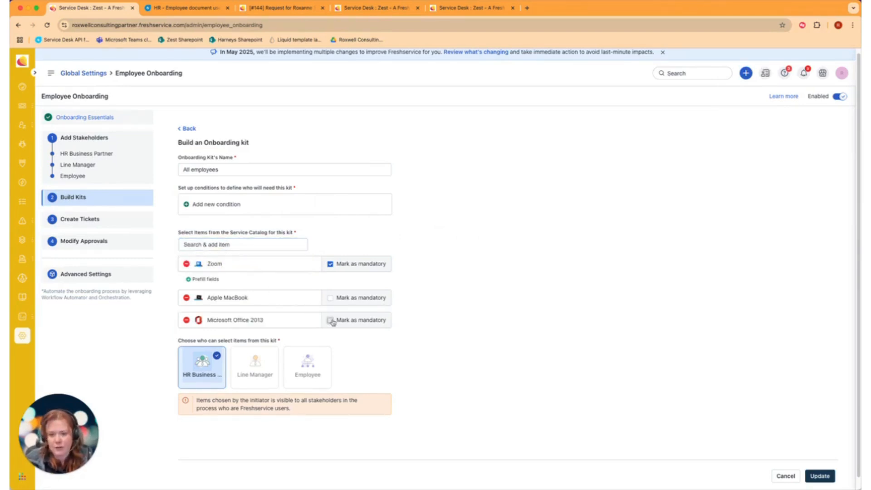
Step: Search the catalog items for Laptop without adding any, and remove Apple MacBook from the kit
type("Lapato")
key("BackSpace")
type("top")
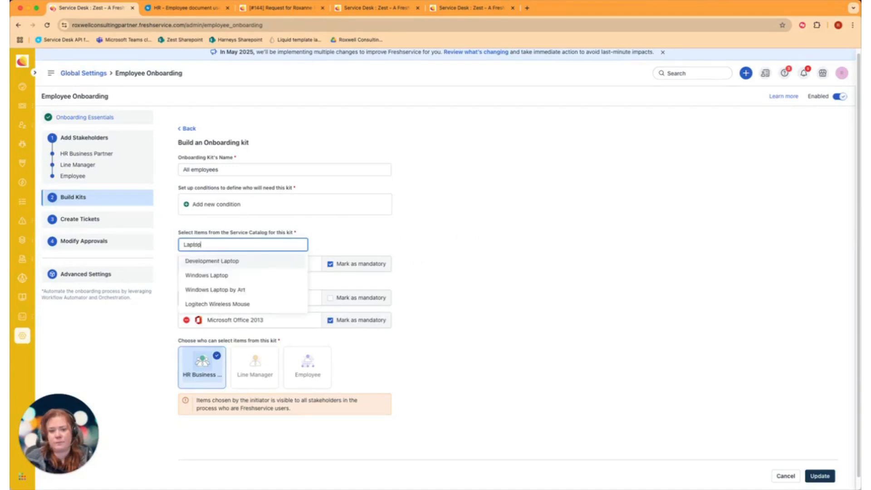
left_click(437, 262)
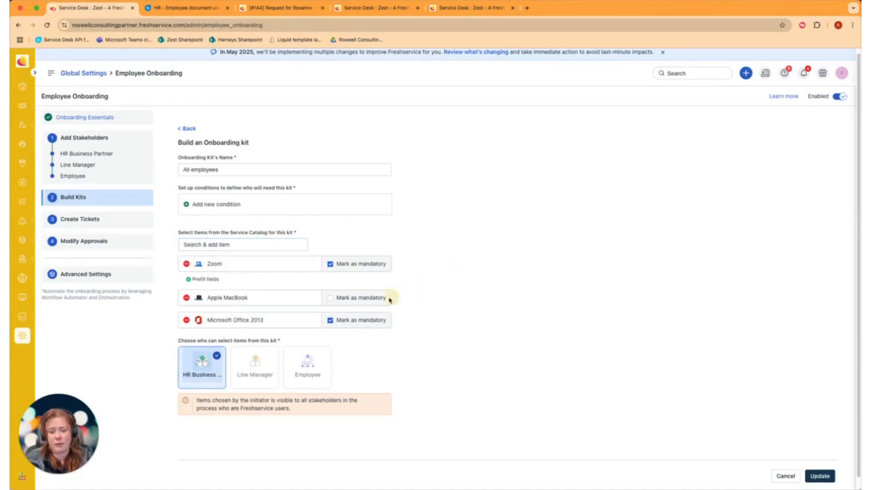
left_click(186, 297)
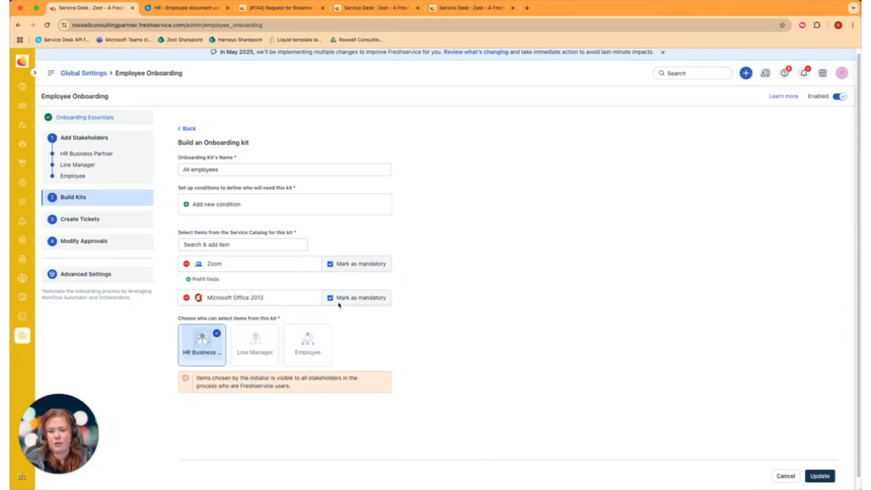
Step: Add the catalog item Access to [[TimeRecordingSystem]] to the kit and mark it as mandatory
left_click(233, 246)
type("time")
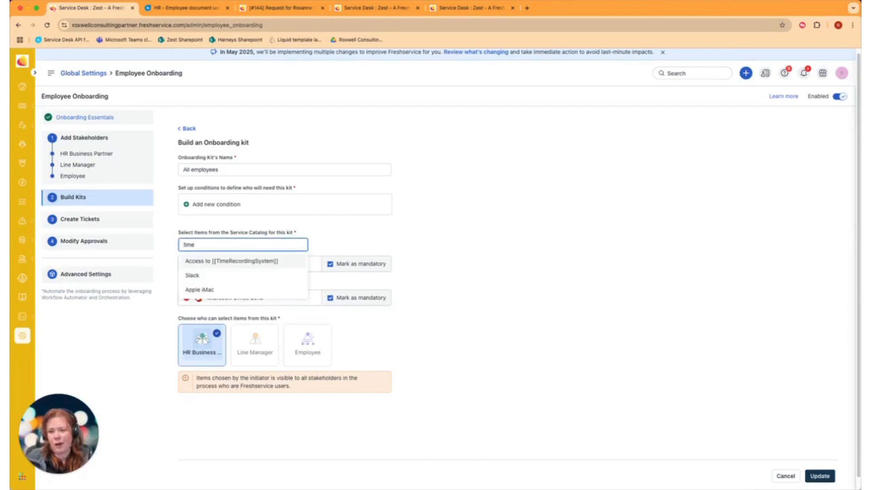
key("Return")
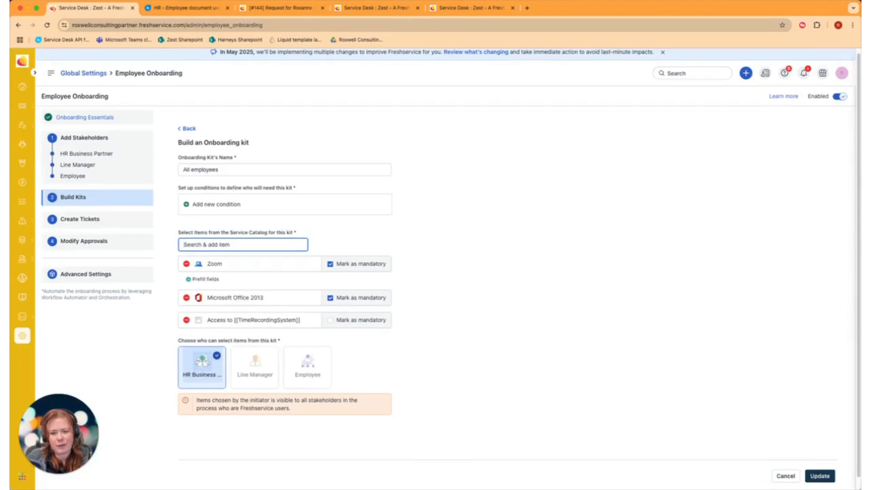
left_click(330, 321)
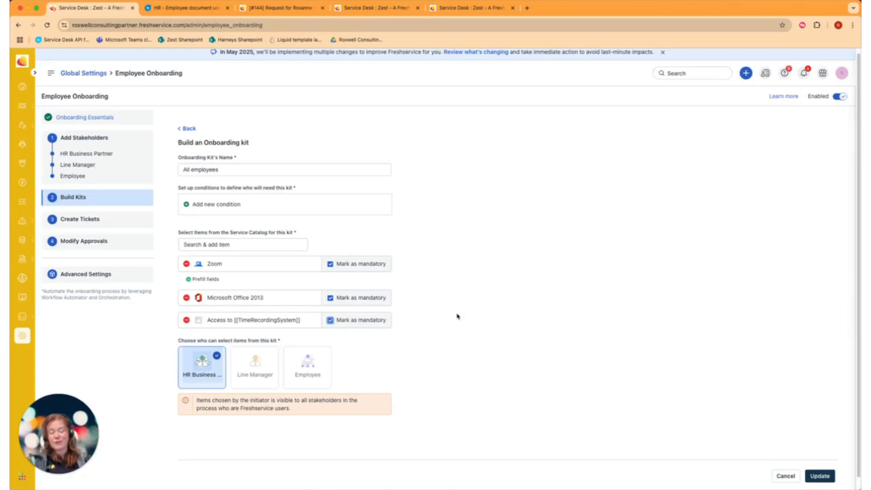
Step: Let the Line Manager select items from this kit, and search the catalog items for Pension
scroll(445, 315, "down", 1)
left_click(270, 361)
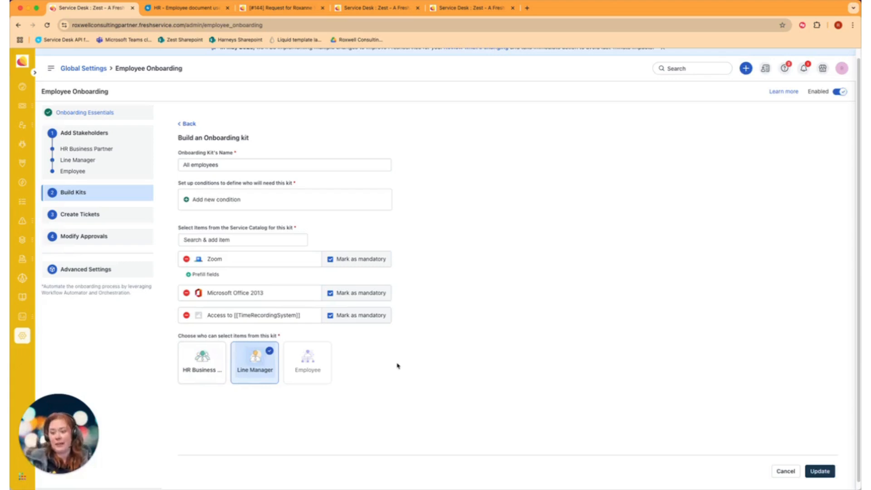
left_click(237, 240)
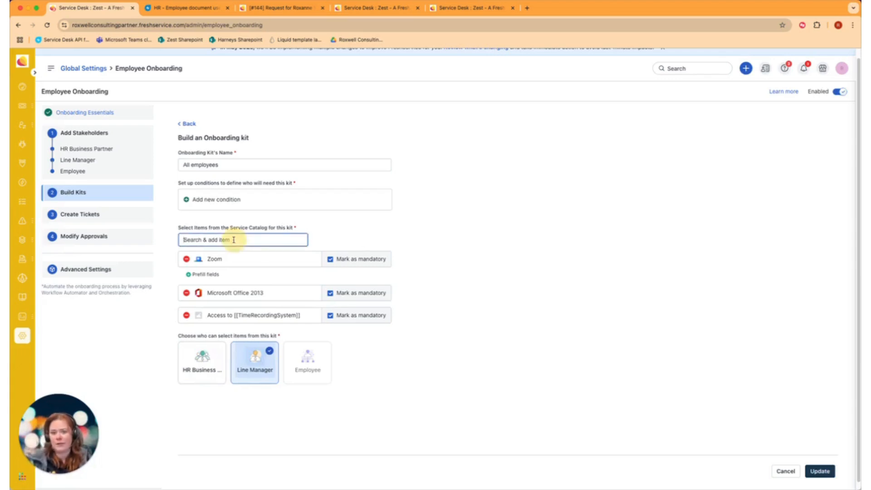
type("Pension")
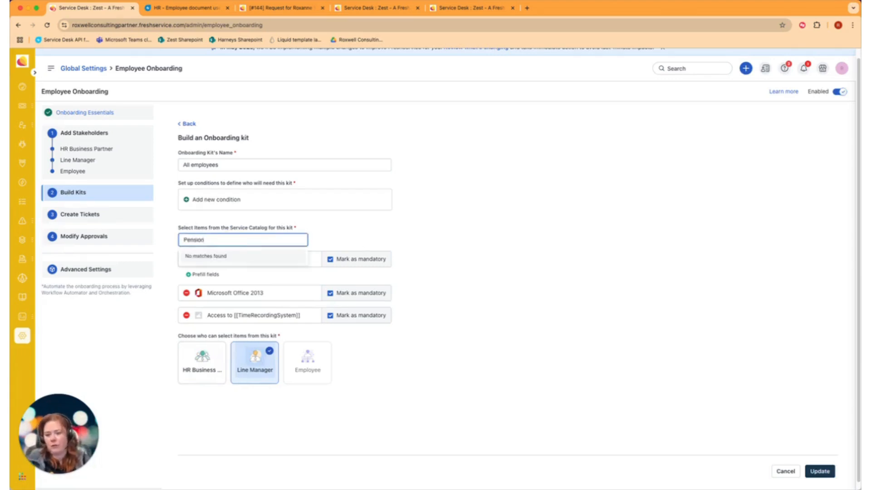
key("super+a")
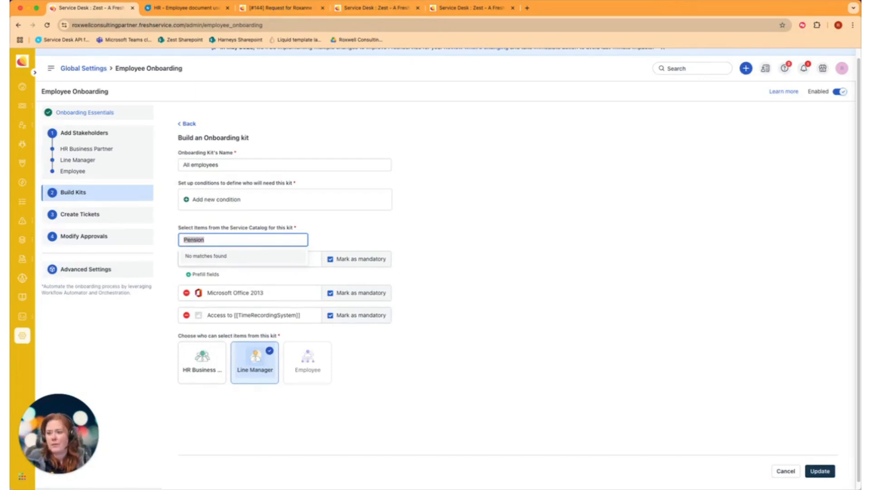
key("BackSpace")
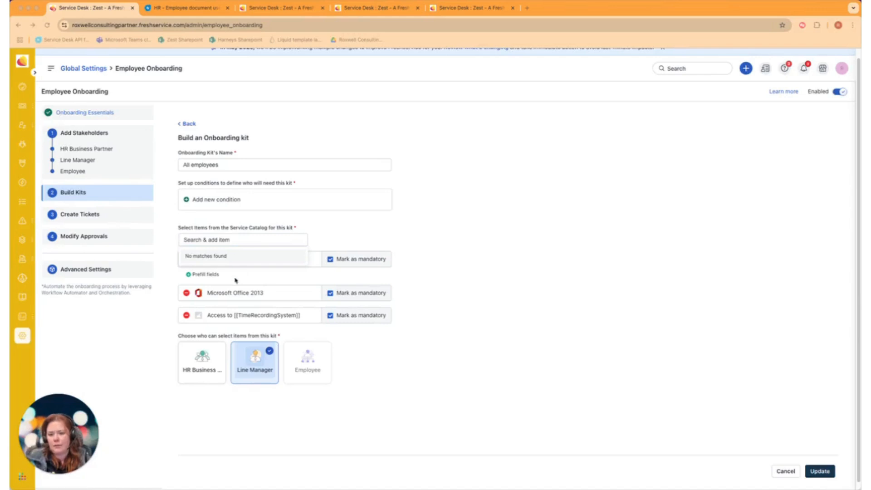
left_click(500, 263)
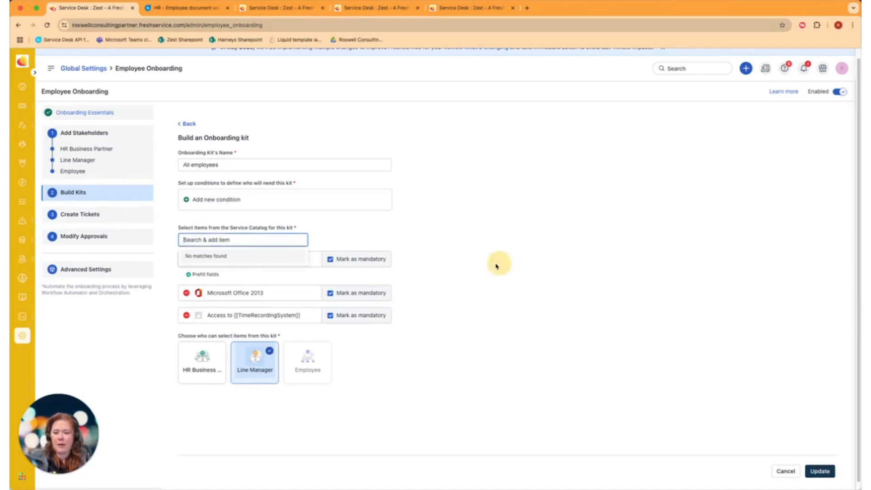
Step: Assign item selection to the HR Business Partner and remove Zoom, Microsoft Office 2013 and Access to [[TimeRecordingSystem]] from the kit
left_click(201, 370)
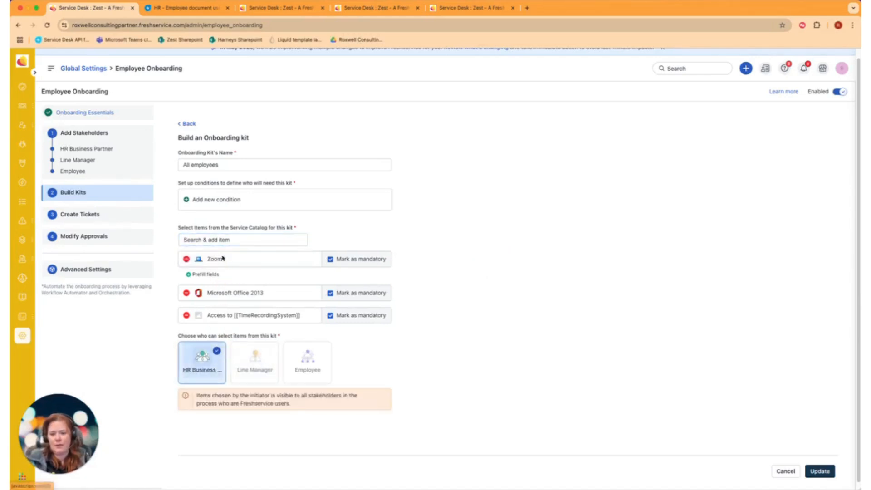
left_click(186, 259)
left_click(186, 259)
left_click(186, 259)
Step: Look through the HR service catalog for a suitable item and add HR Application Access to the kit as mandatory
left_click(194, 240)
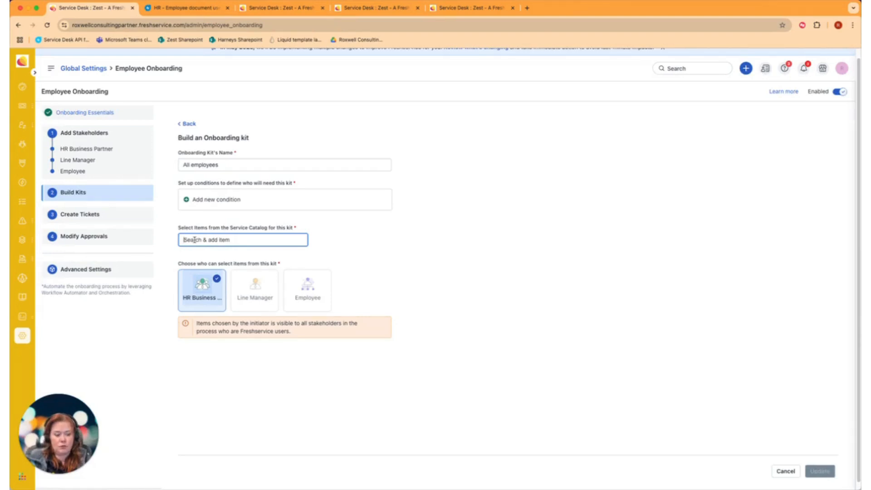
left_click(291, 9)
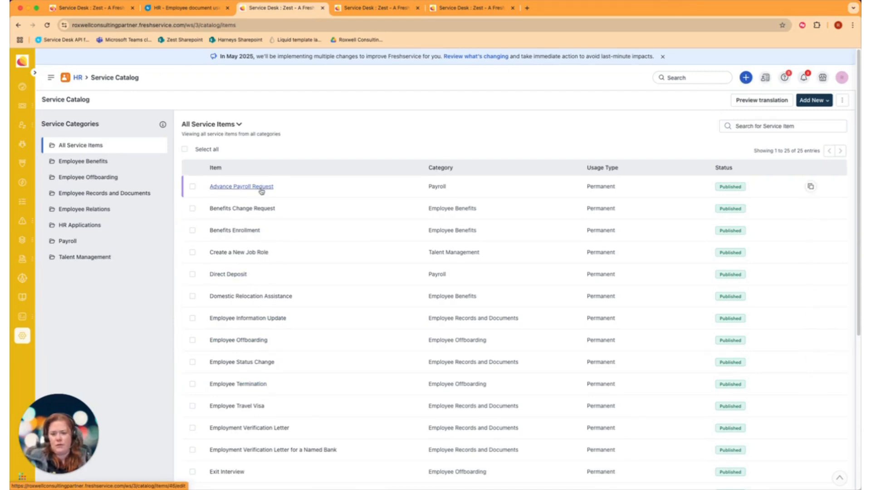
scroll(248, 264, "down", 1)
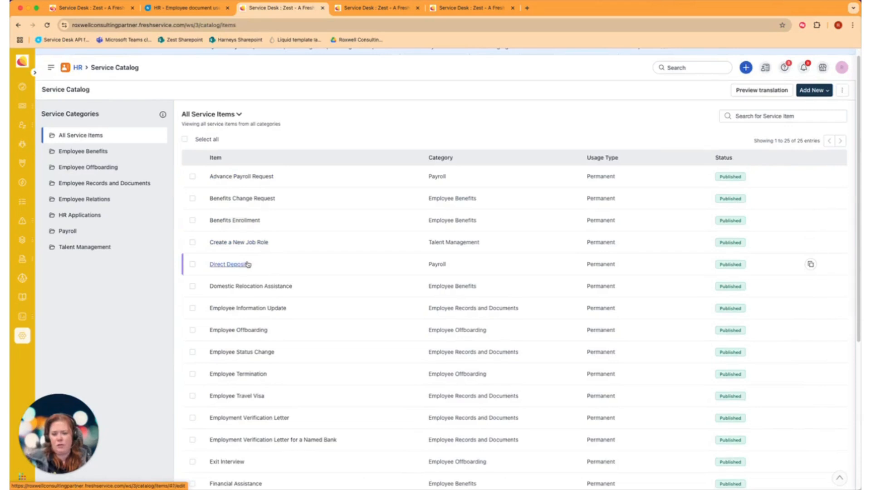
scroll(247, 264, "down", 4)
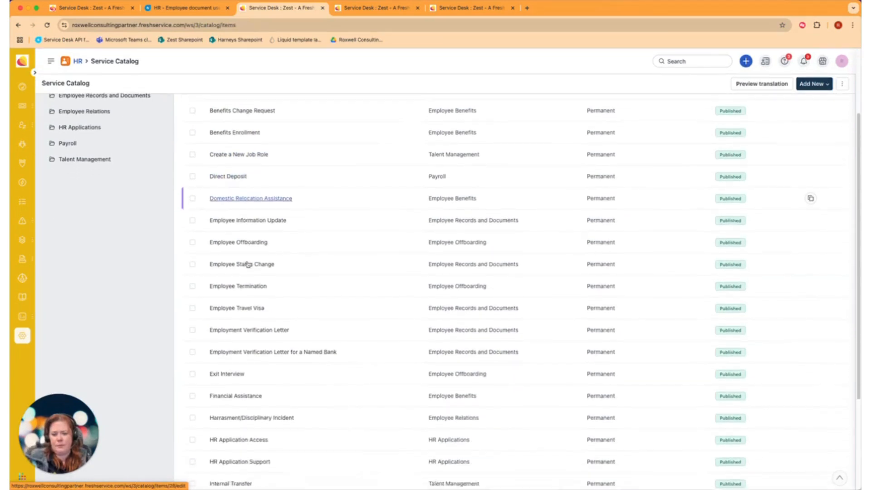
scroll(248, 264, "down", 2)
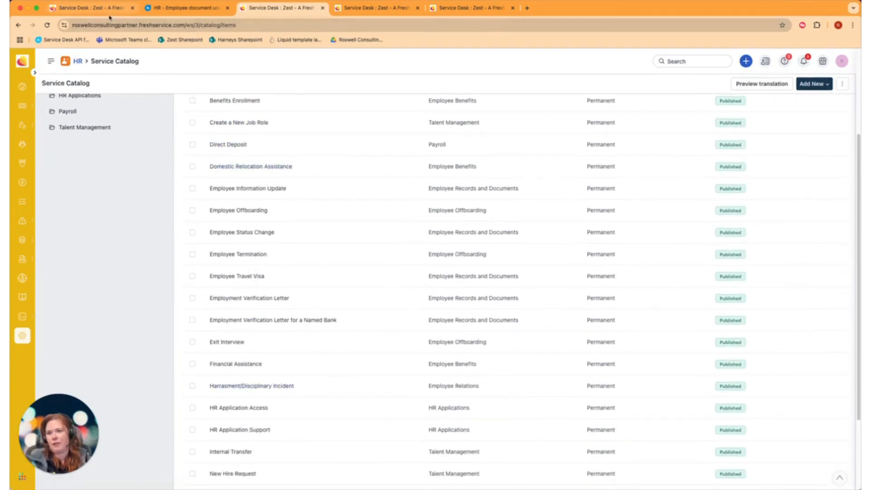
left_click(91, 8)
type("HR app")
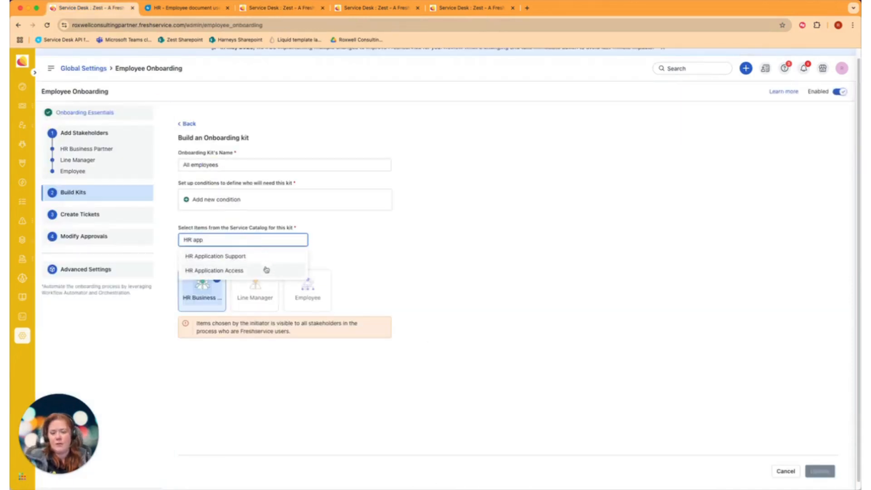
left_click(267, 270)
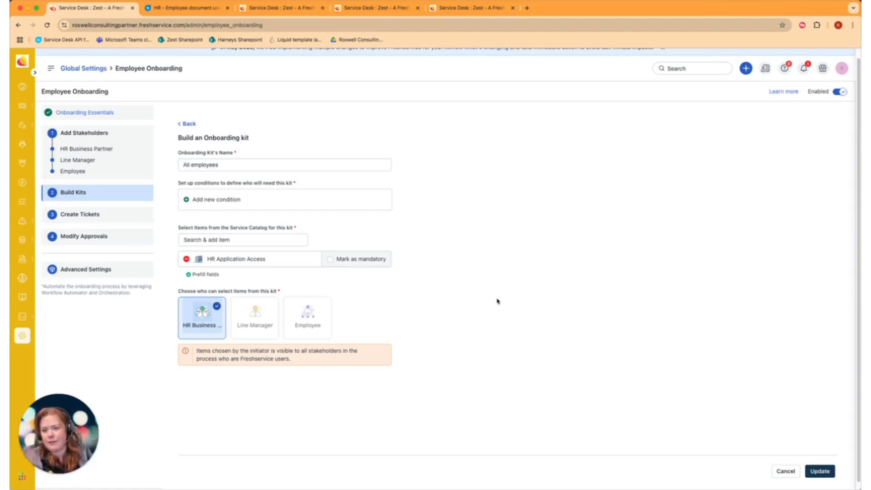
left_click(329, 259)
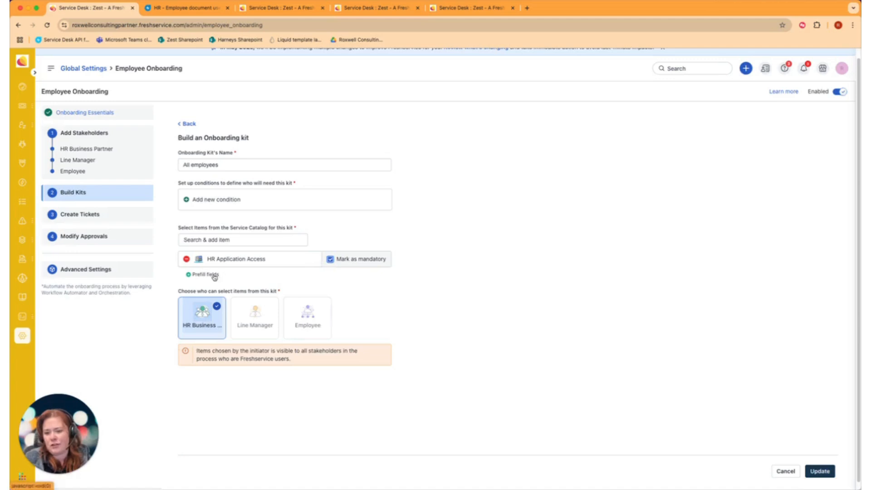
Step: Prefill the HR Application Access item's HR application with Workday and its type of access with Viewer
left_click(204, 274)
left_click(258, 299)
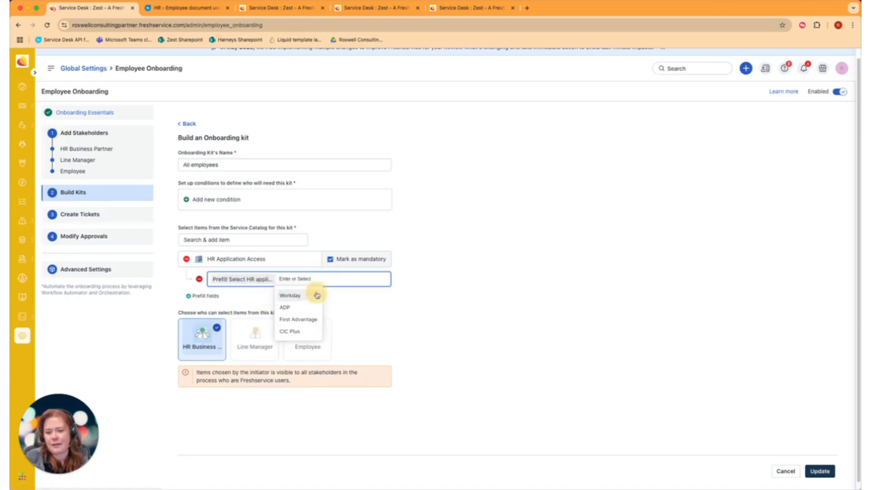
left_click(315, 296)
left_click(218, 297)
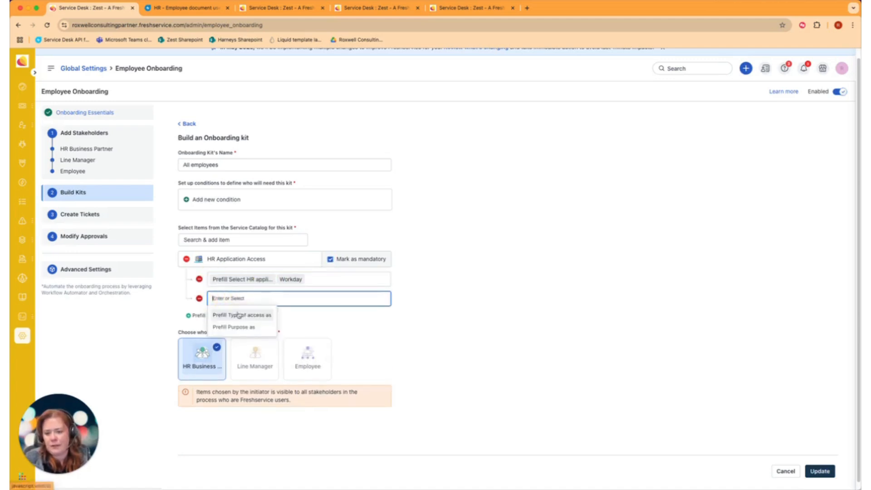
left_click(239, 326)
left_click(292, 320)
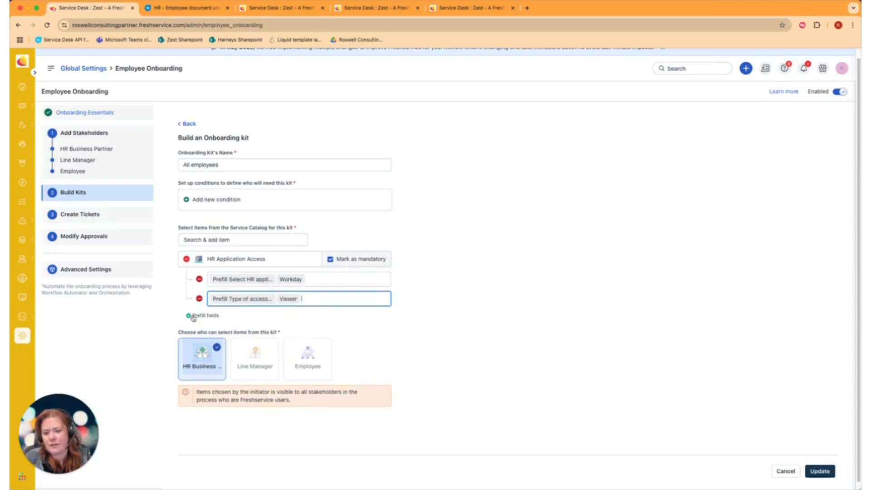
Step: Prefill the HR Application Access item's Purpose with the text New Joiner
left_click(200, 317)
left_click(227, 317)
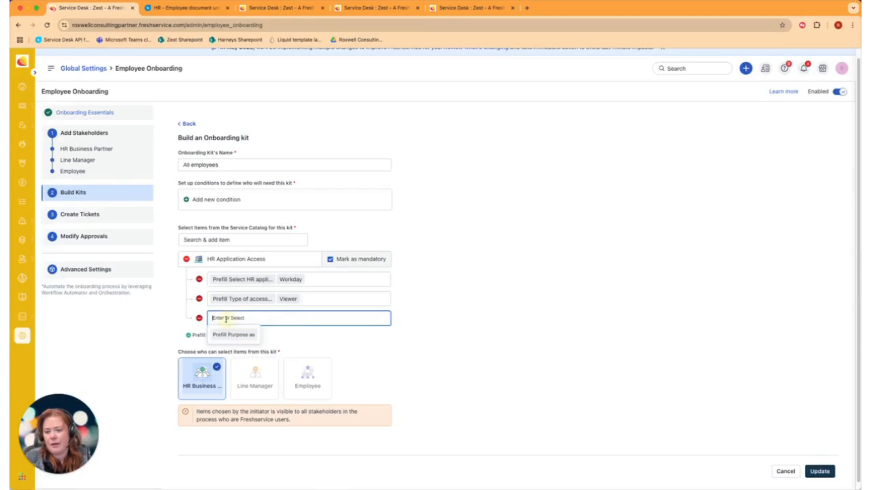
left_click(231, 335)
left_click(286, 334)
type("NEw Joi")
key("BackSpace")
key("BackSpace")
key("BackSpace")
key("BackSpace")
key("BackSpace")
key("BackSpace")
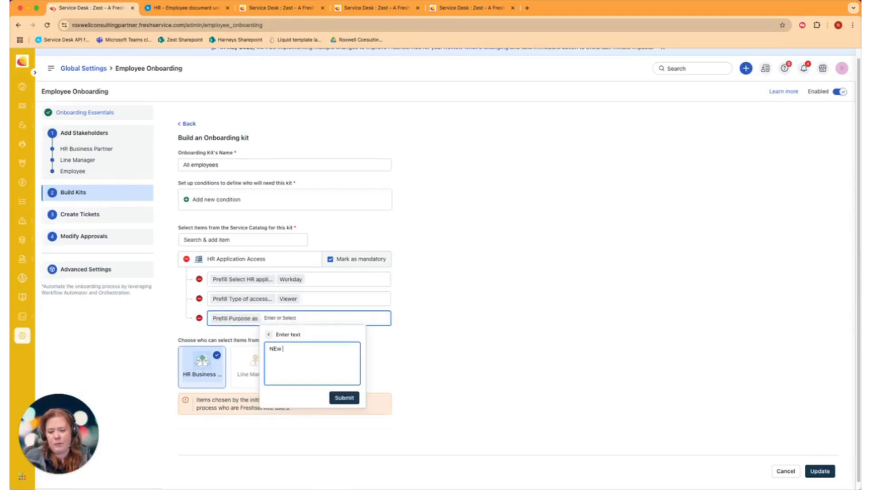
type("ewJO")
type("O")
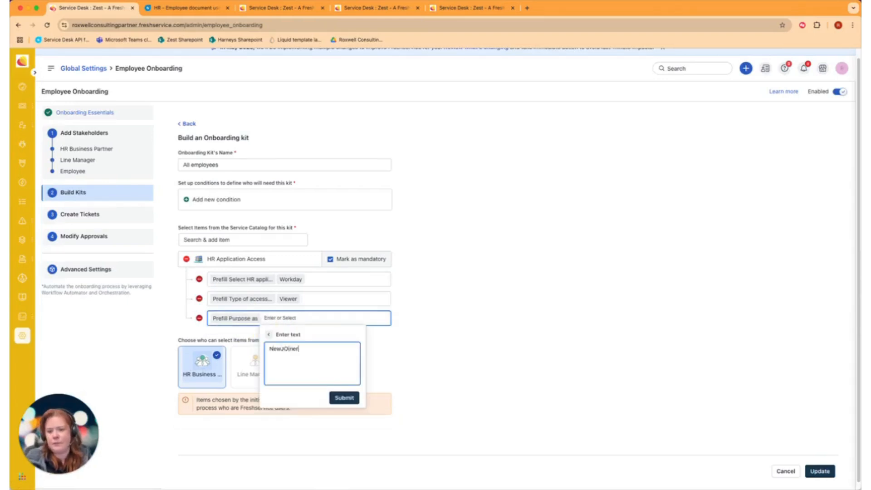
key("BackSpace")
key("BackSpace")
key("BackSpace")
type("Jooin")
key("BackSpace")
key("BackSpace")
key("BackSpace")
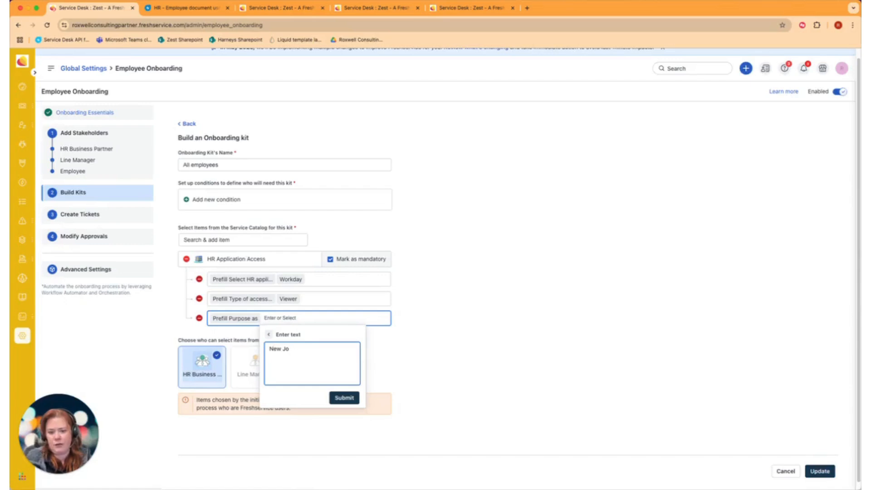
type("iner")
left_click(337, 399)
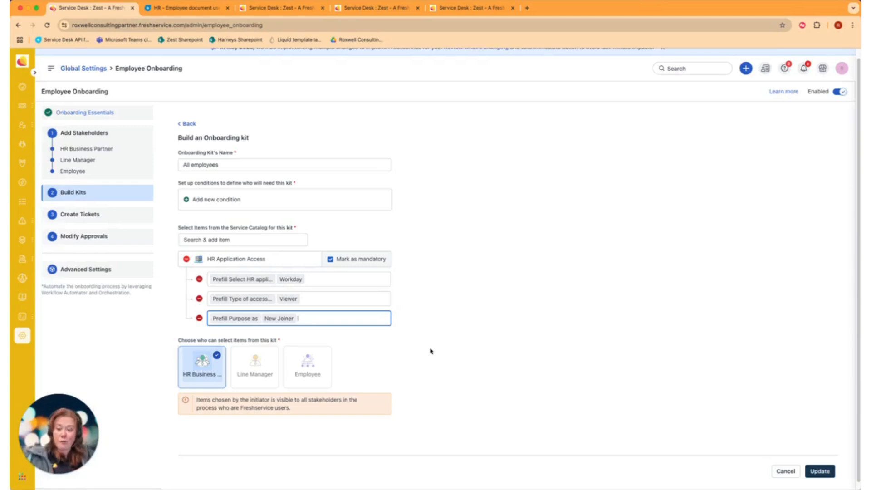
Step: Rename the onboarding kit as All employees - HR Items and save the updated kit
left_click(317, 165)
type("- HR ITem")
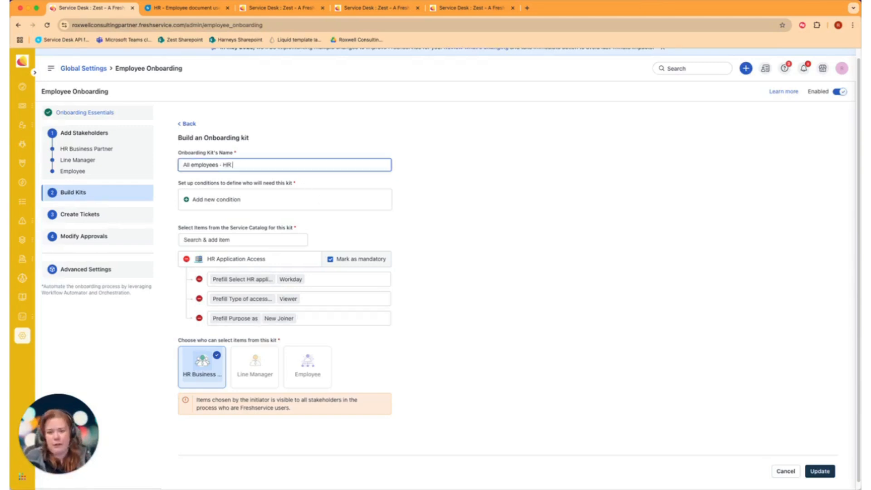
key("BackSpace")
key("BackSpace")
key("BackSpace")
type("tems")
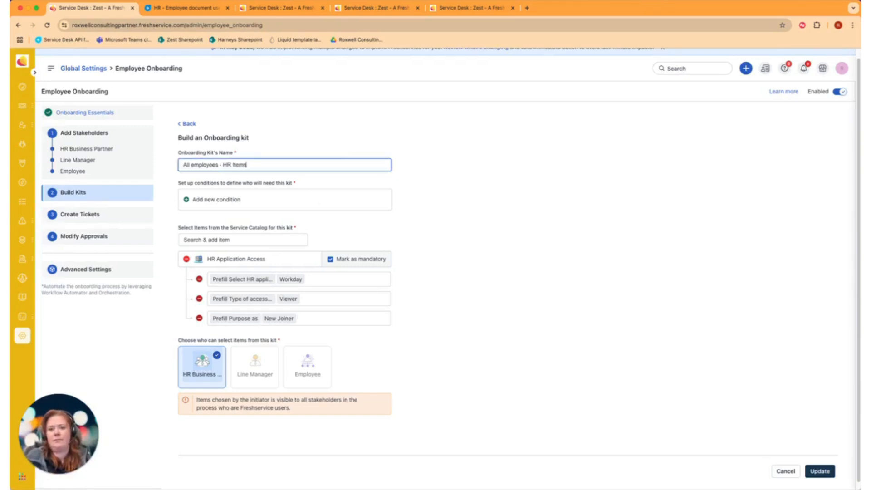
left_click(823, 471)
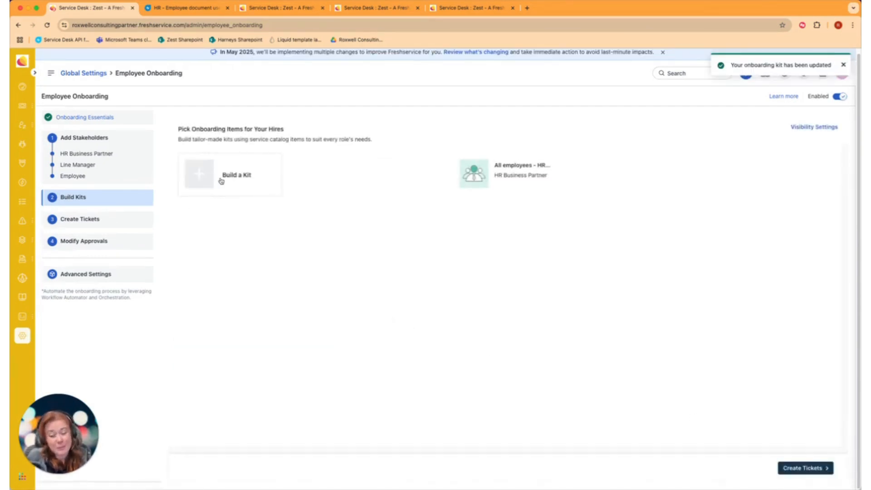
Step: Start building another onboarding kit and name it Employees IT Kit
left_click(221, 181)
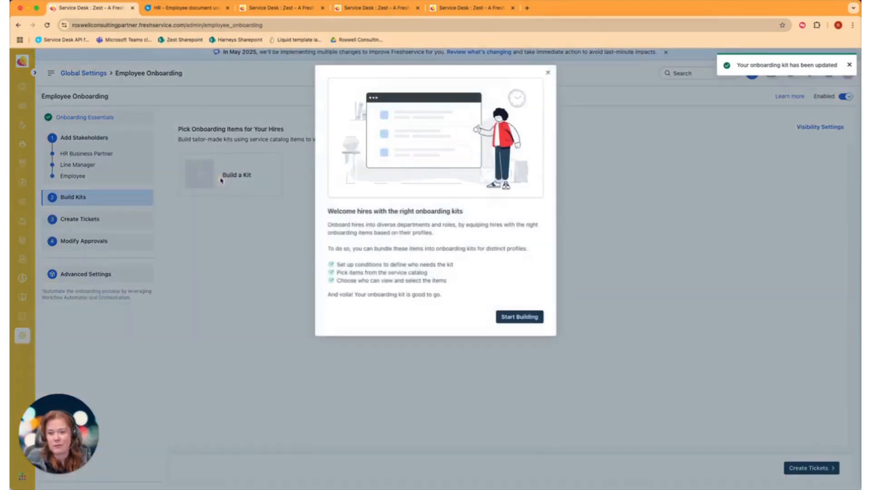
left_click(509, 320)
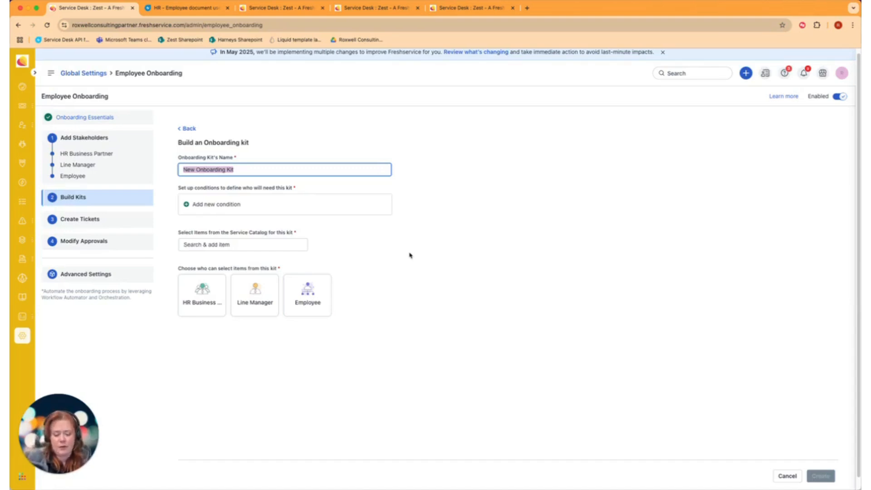
type("all")
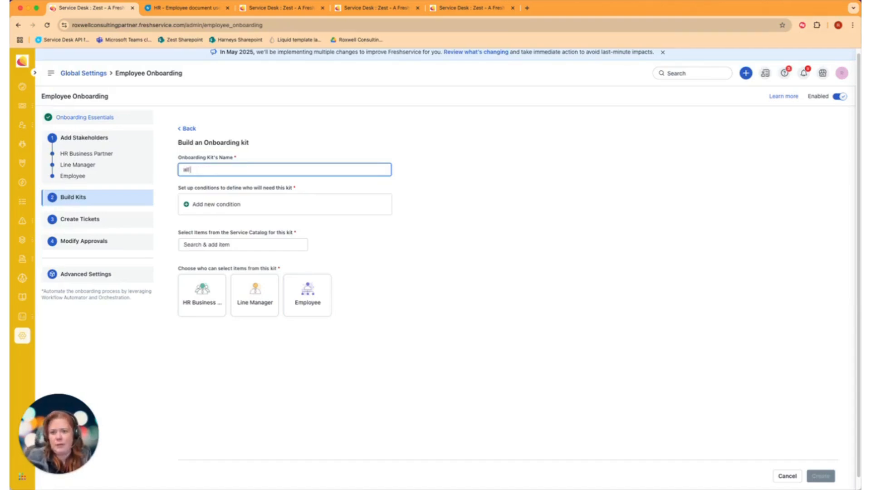
key("BackSpace")
type("Emplo")
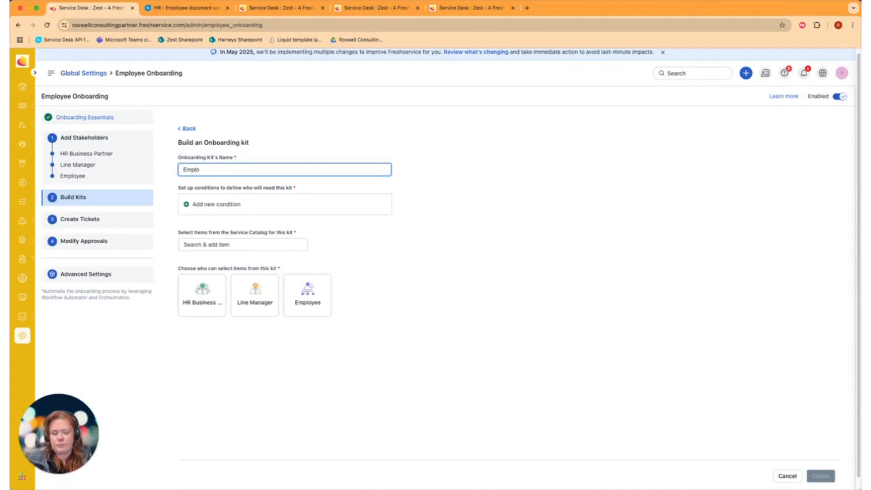
type("yees IT")
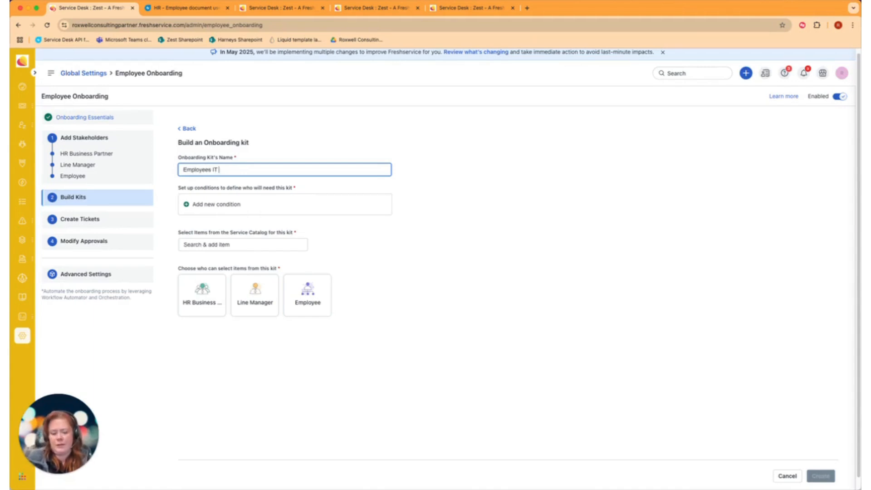
type(" Kit")
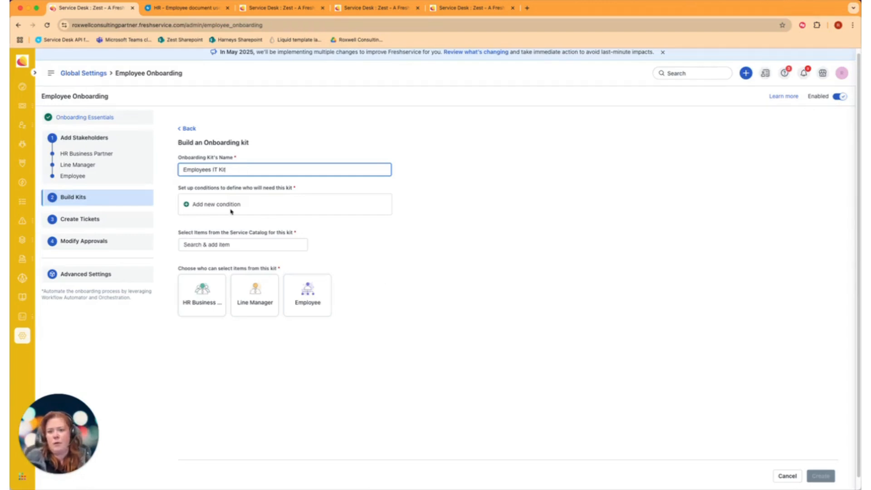
Step: Add the catalog items Windows Laptop and Zoom to the Employees IT Kit
left_click(232, 244)
type("Laptop")
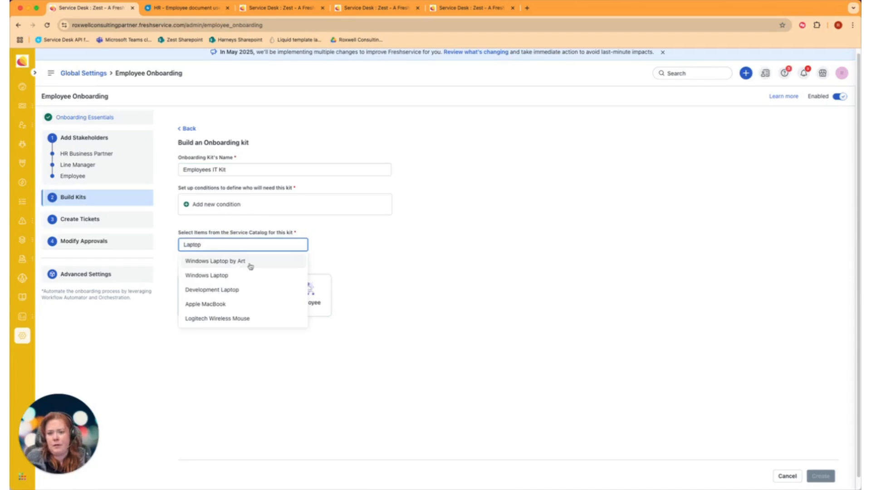
left_click(251, 275)
left_click(237, 244)
type("Phn")
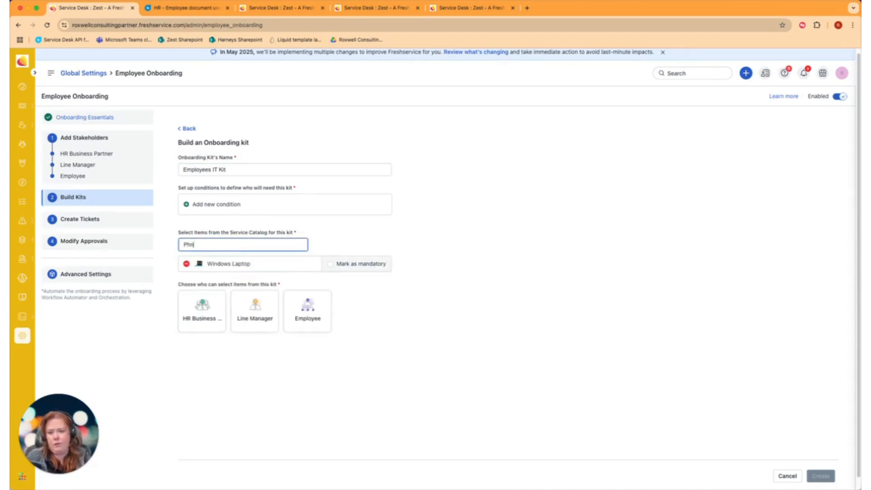
Step: Add the catalog items Adobe Illustrator CC and Microsoft Office 2013 to the Employees IT Kit
left_click(240, 244)
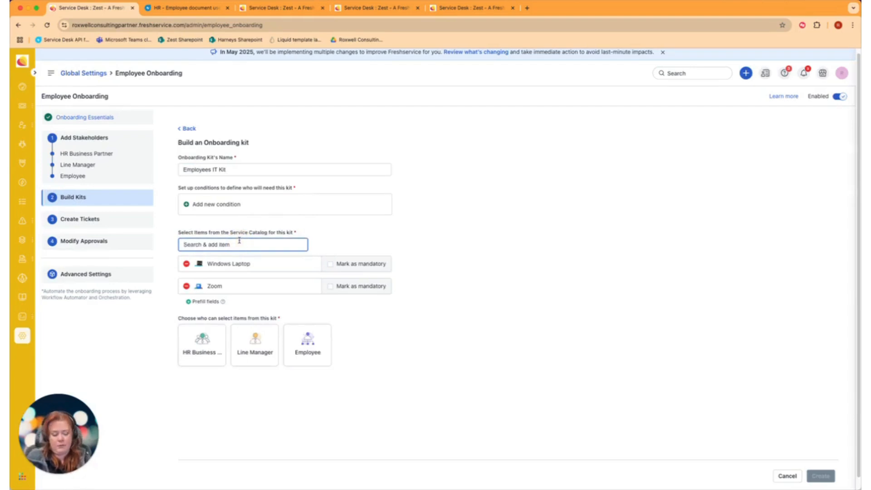
type("mobile")
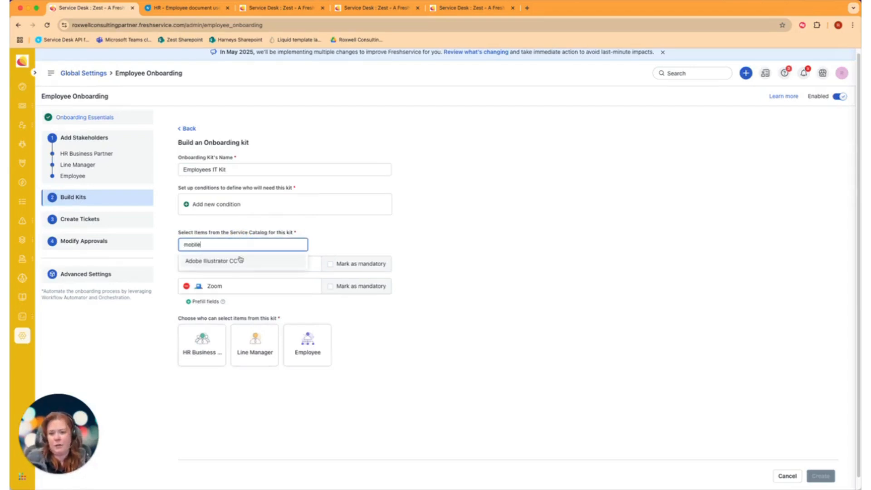
left_click(239, 261)
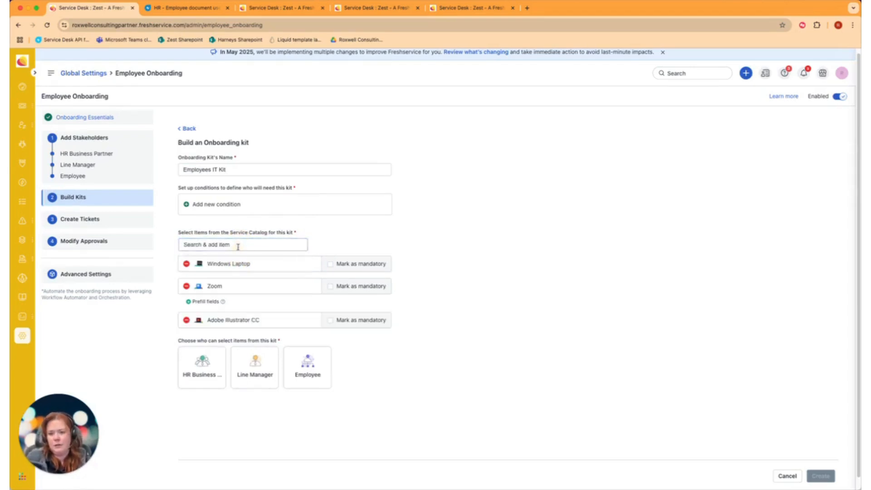
left_click(239, 244)
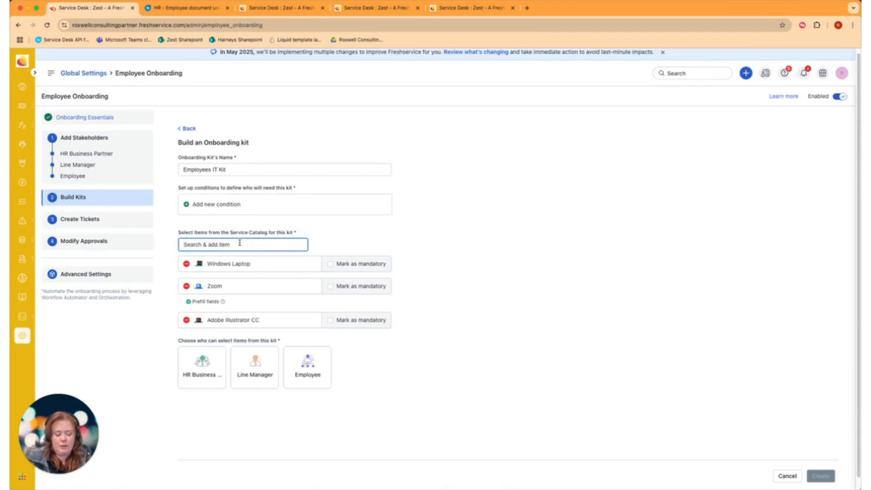
type("Office")
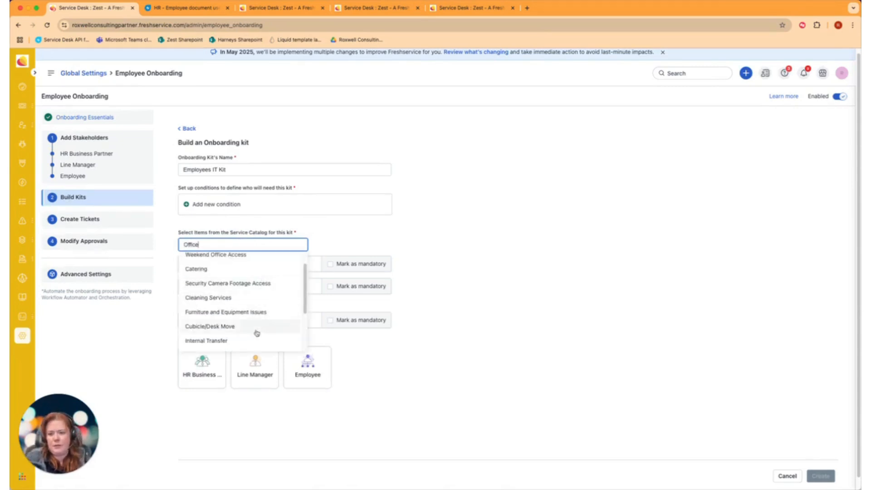
scroll(256, 334, "down", 3)
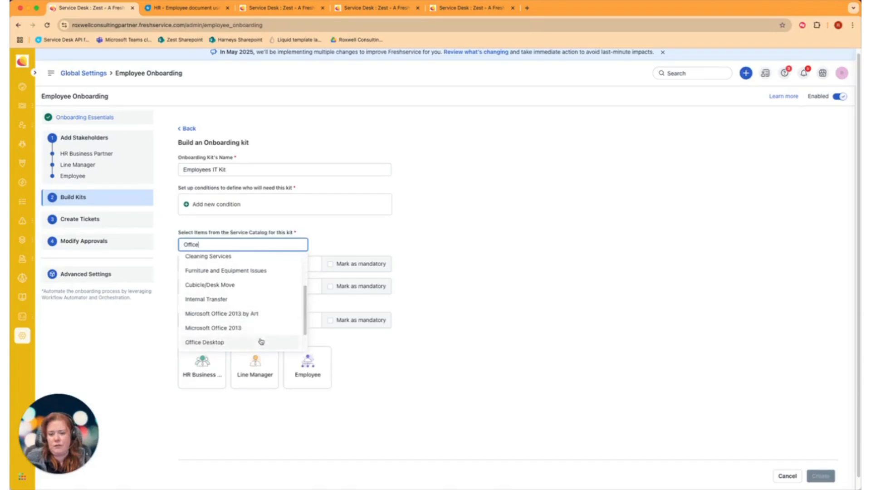
left_click(261, 328)
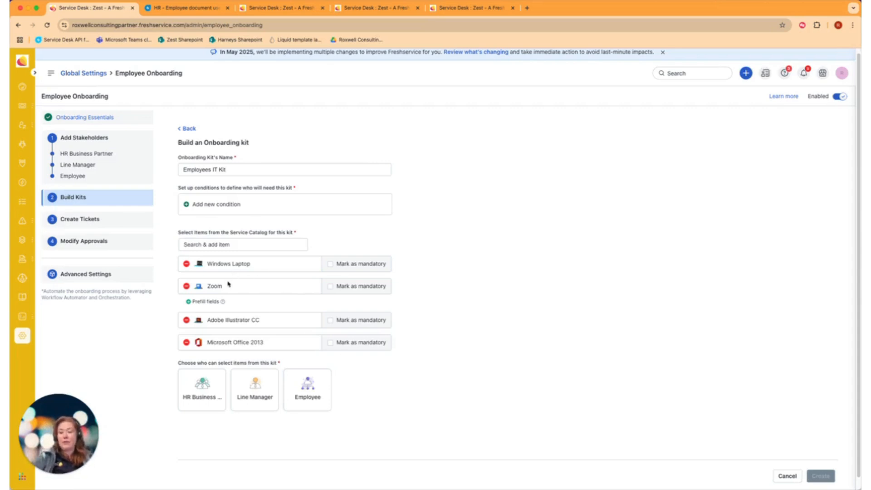
left_click(282, 8)
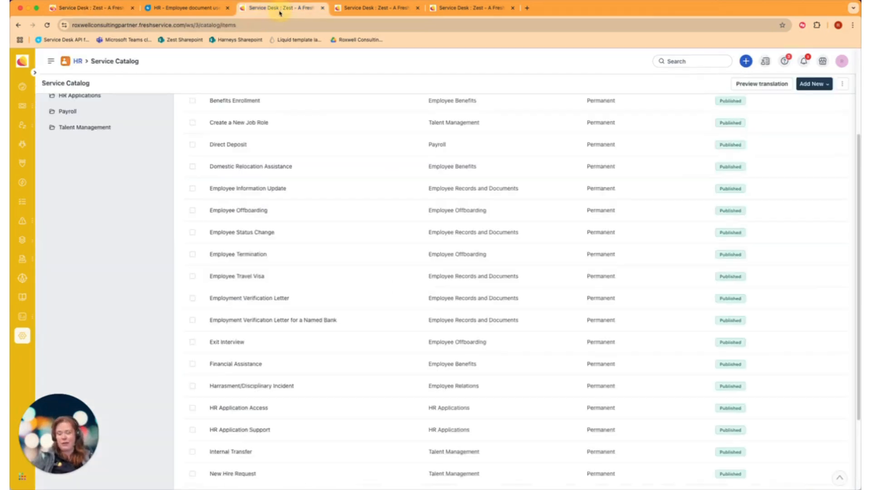
scroll(398, 327, "up", 3)
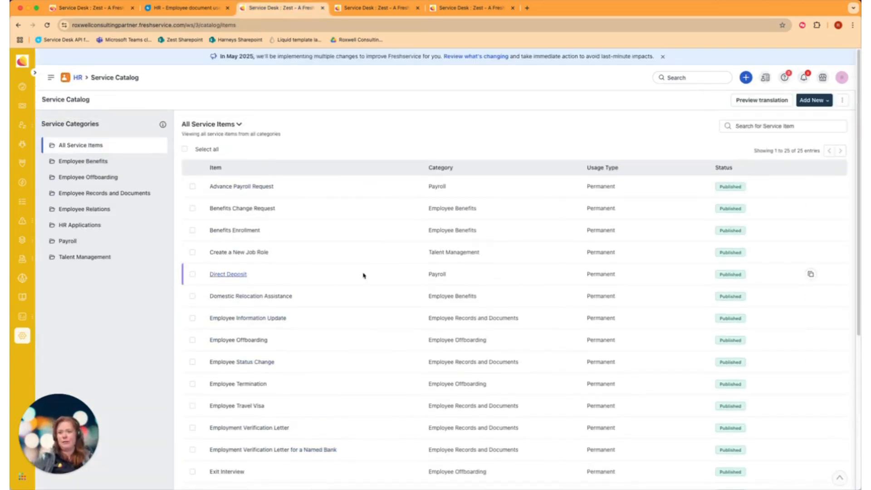
left_click(91, 8)
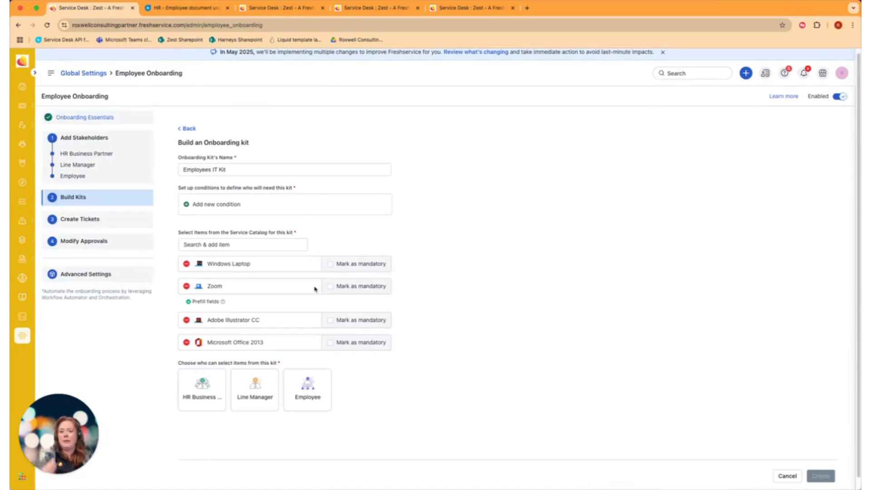
Step: Prefill the Zoom item's User Type with Basic and its Business Justification with New Joiner
left_click(212, 303)
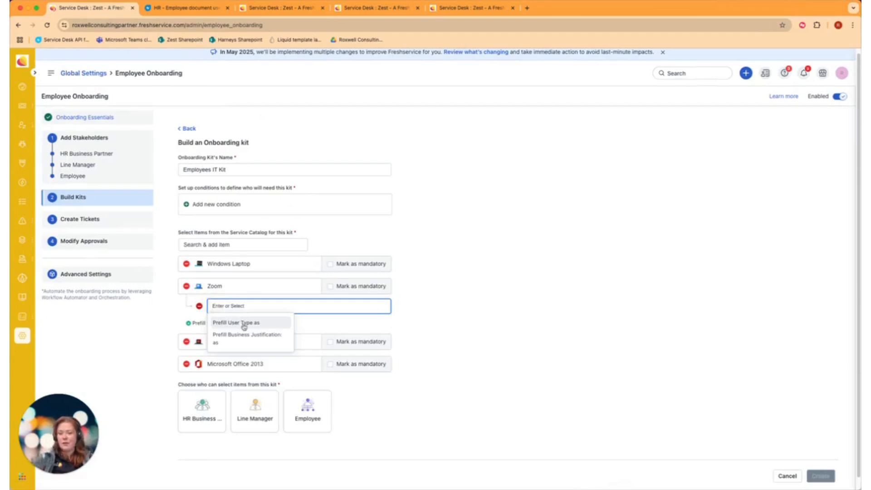
left_click(244, 324)
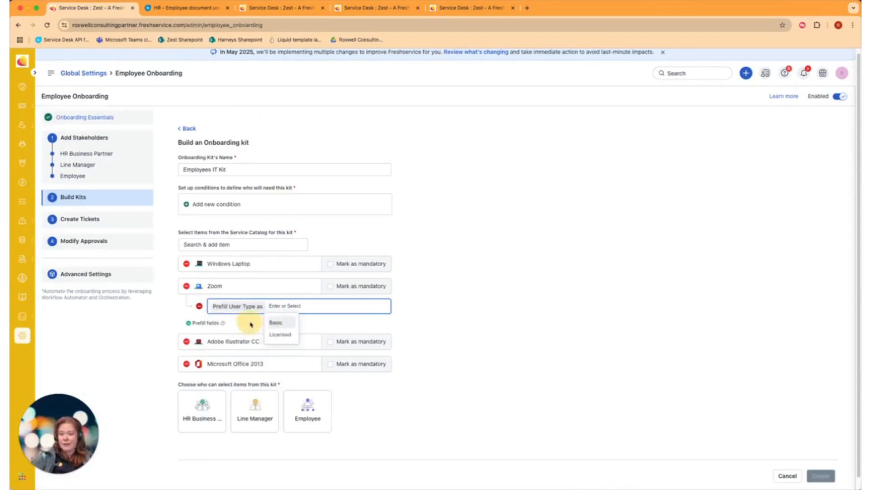
left_click(278, 326)
left_click(237, 347)
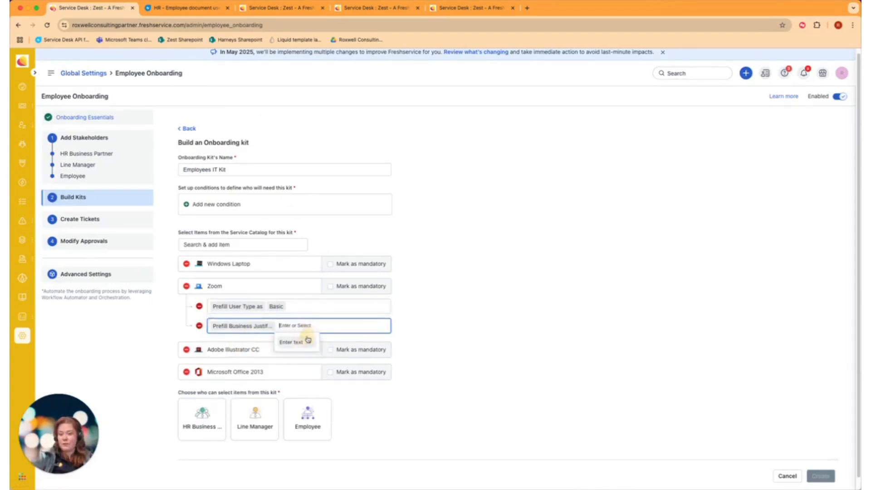
left_click(305, 342)
type("Nwe st")
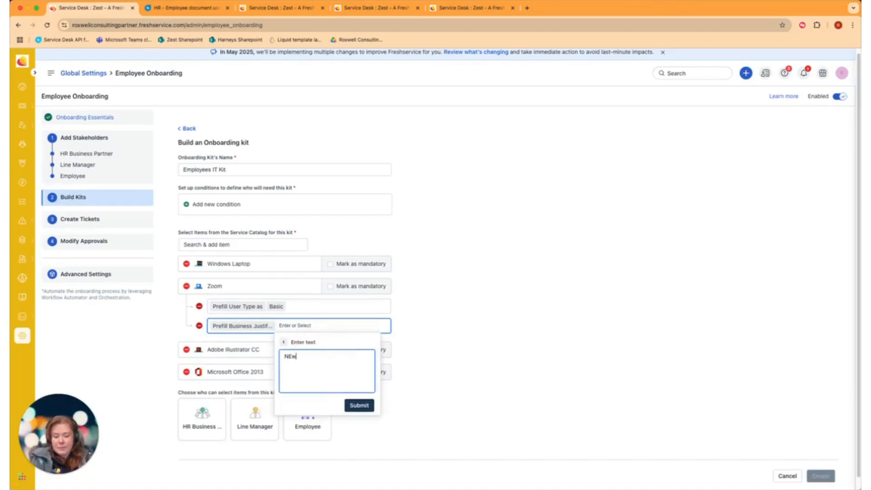
key("BackSpace")
key("BackSpace")
key("BackSpace")
key("BackSpace")
key("BackSpace")
type("ew Joiner")
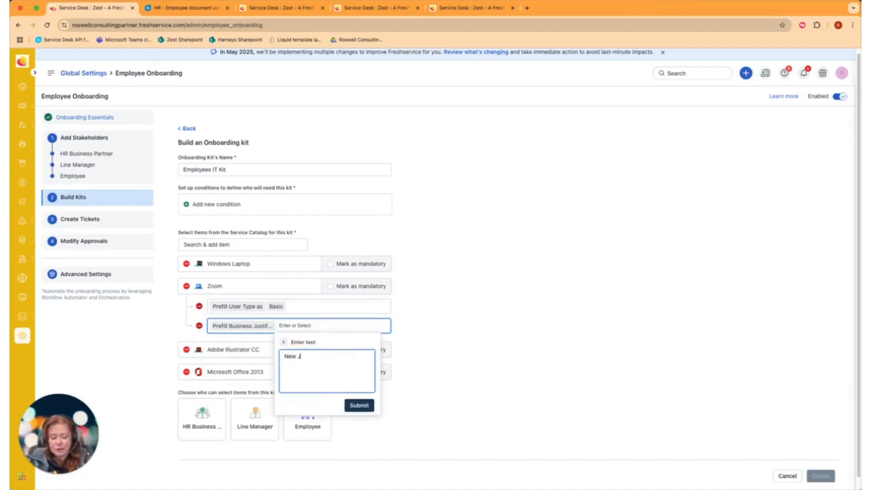
left_click(359, 406)
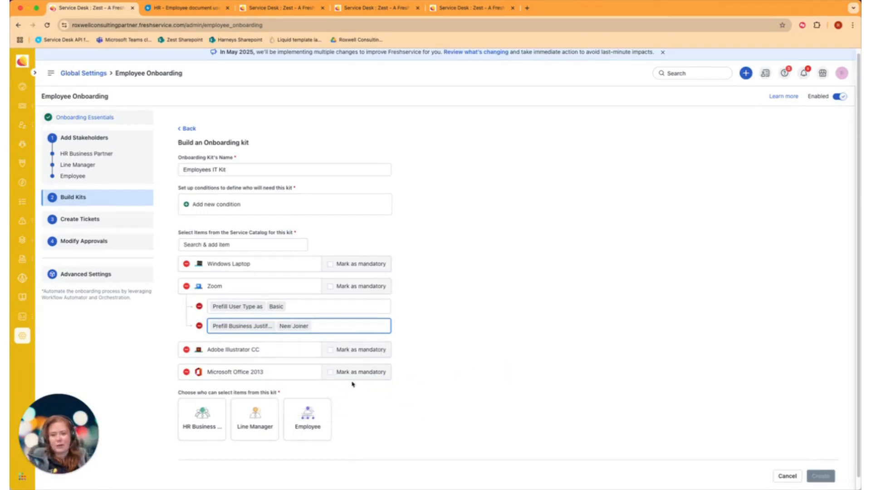
Step: Mark Microsoft Office 2013 as mandatory and create the kit with the Line Manager selecting its items
left_click(330, 372)
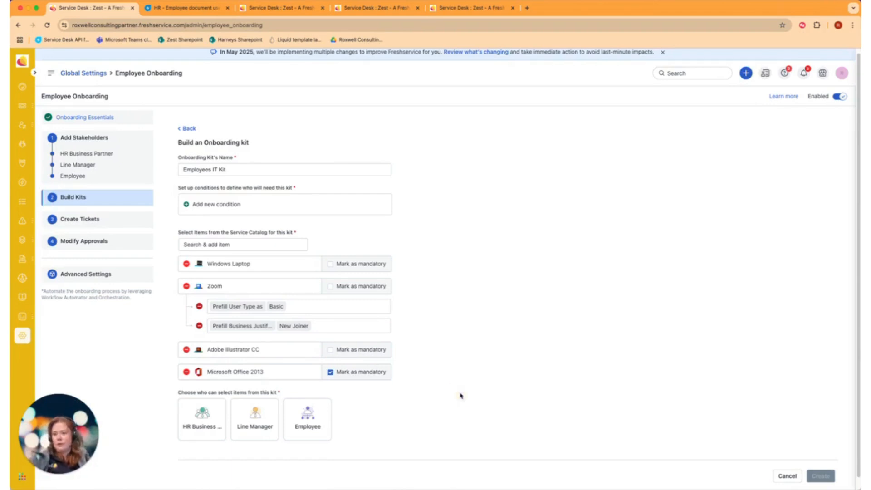
scroll(363, 400, "down", 1)
left_click(253, 405)
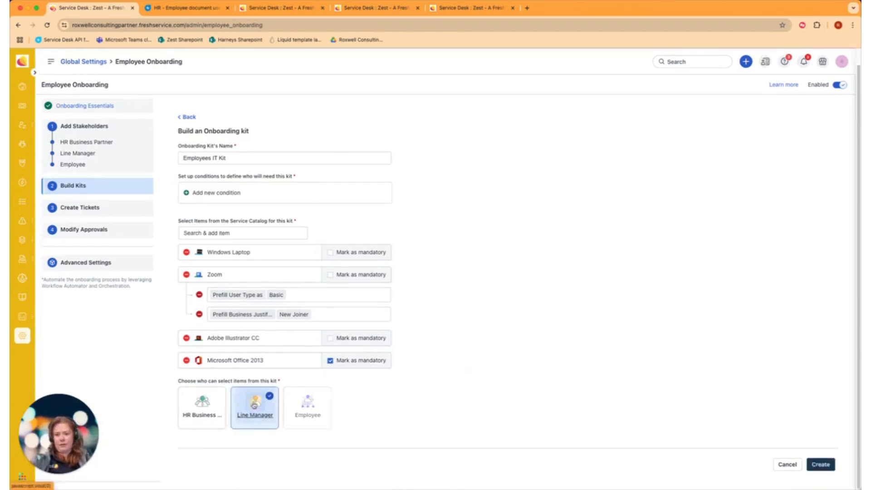
left_click(821, 465)
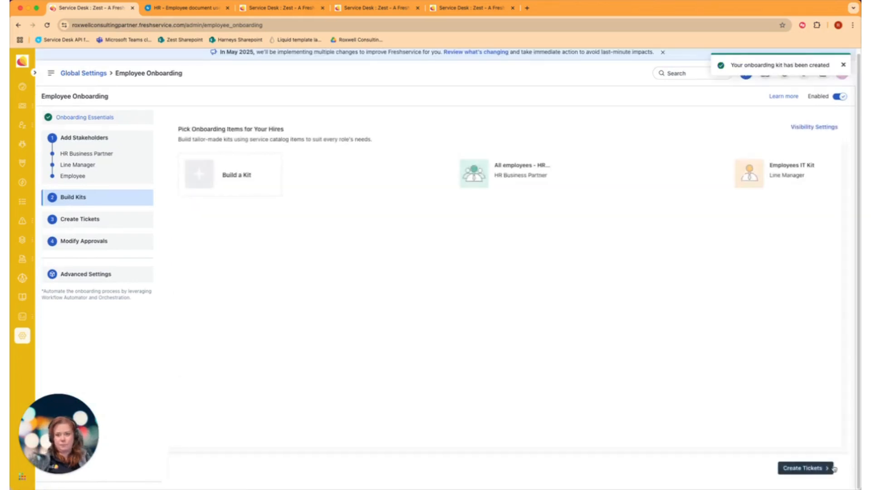
Step: Start a new onboarding kit named Marketing Team and add a condition based on Department
left_click(214, 184)
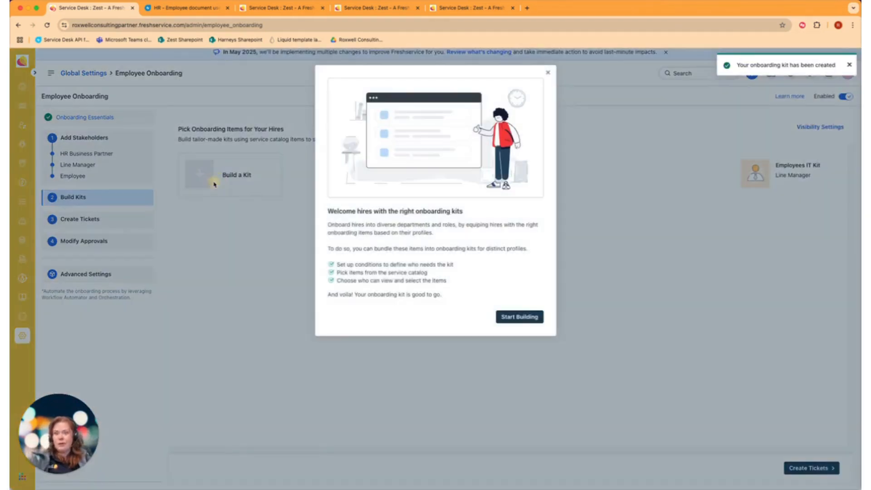
left_click(521, 315)
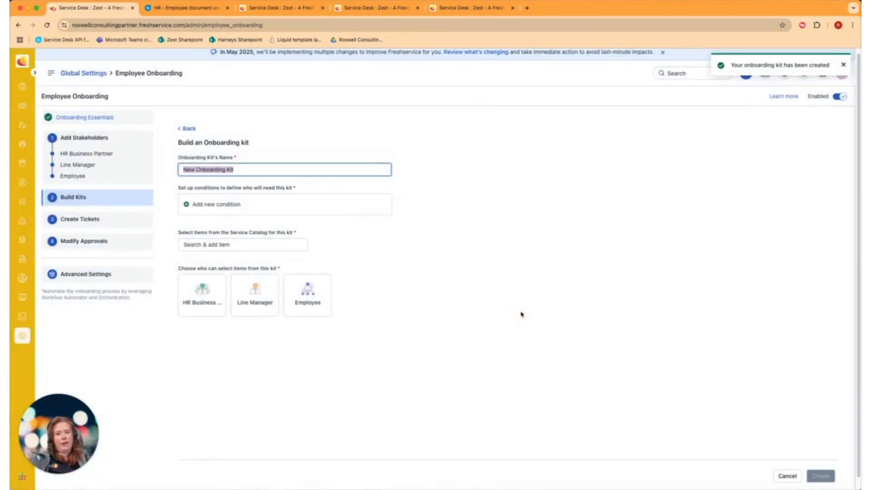
type("Marketing Team")
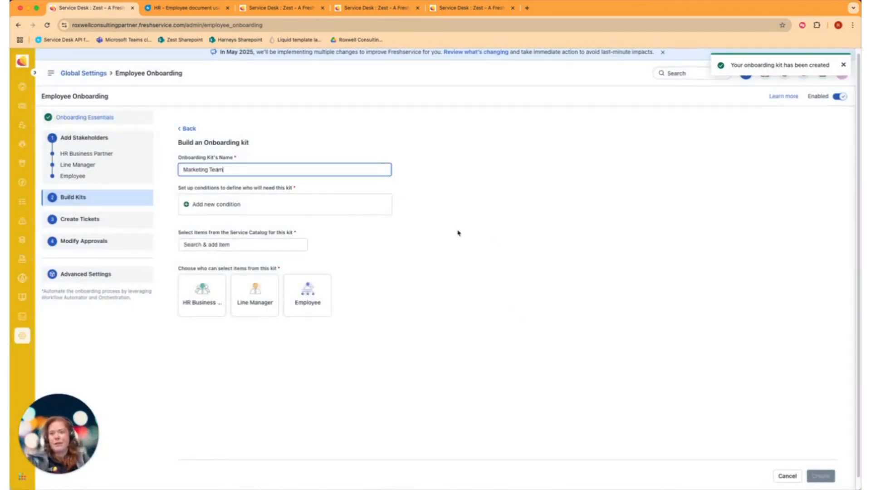
left_click(222, 203)
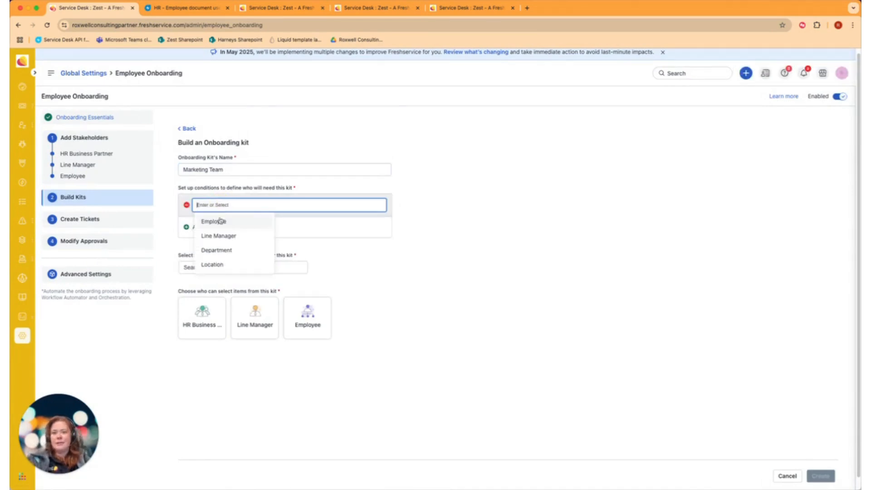
left_click(211, 251)
left_click(252, 221)
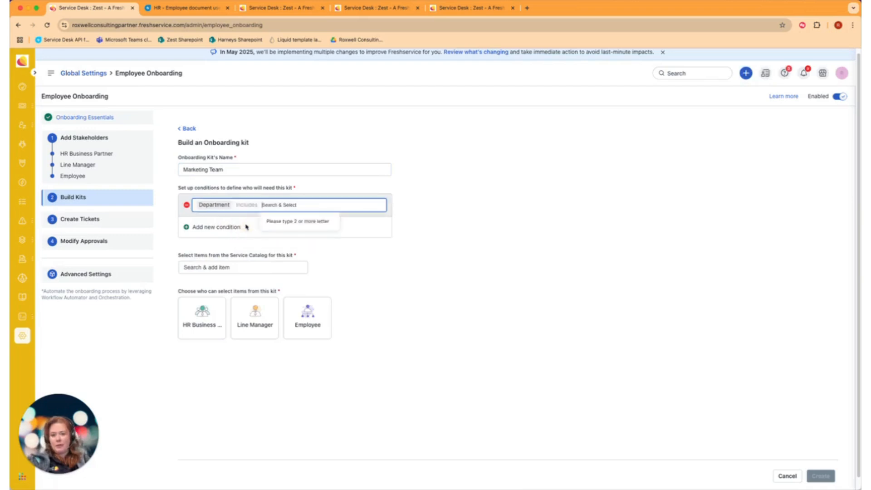
Step: Try to set the kit's Department condition to include Marketing
type("MArketing")
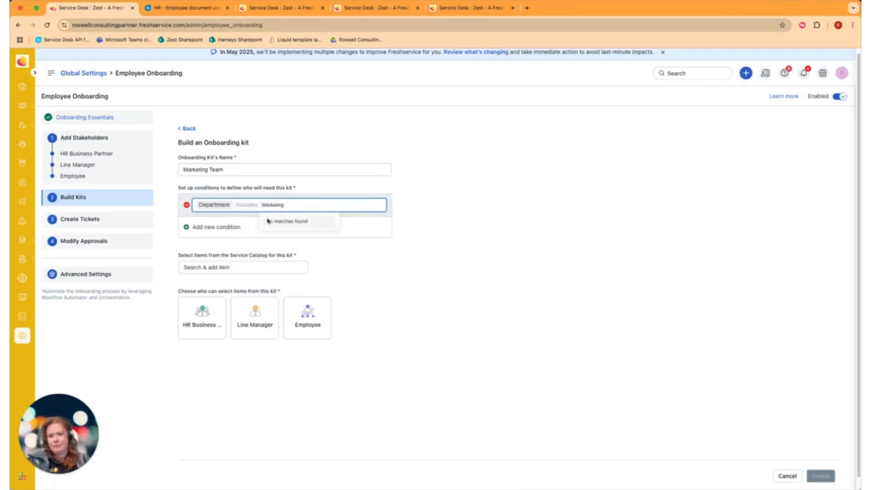
double_click(282, 205)
key("BackSpace")
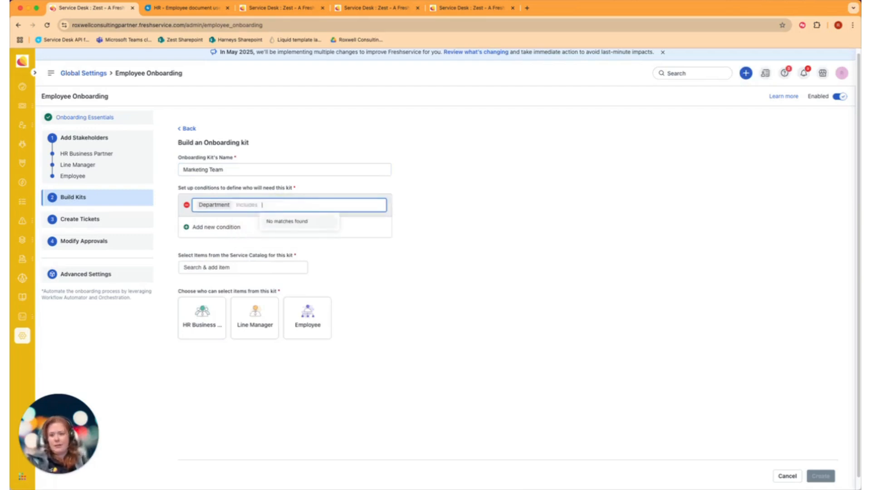
type("MArke")
key("BackSpace")
key("BackSpace")
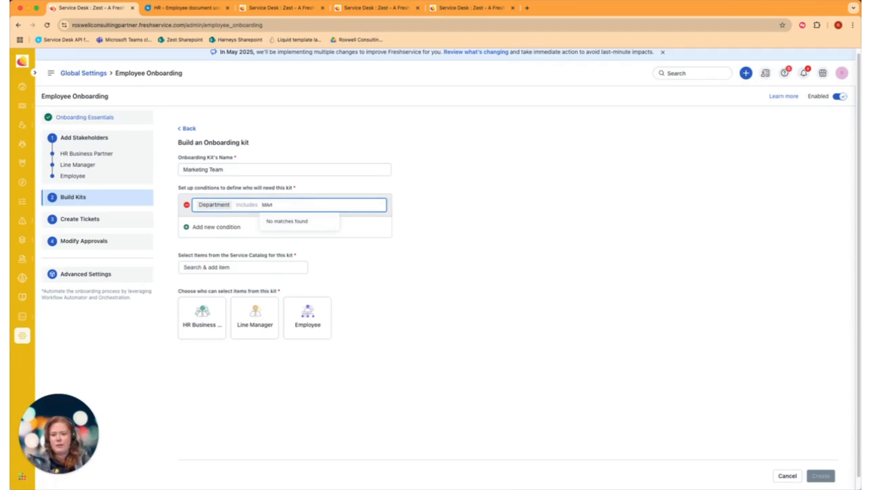
key("BackSpace")
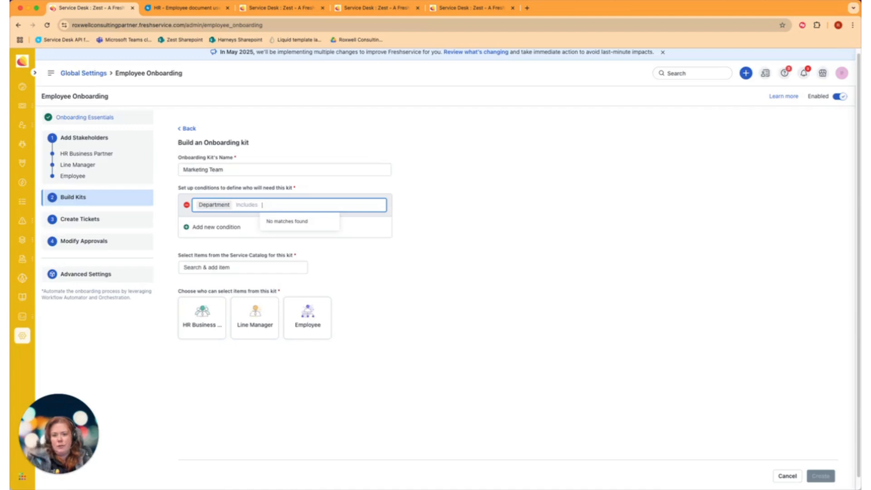
Step: Make the kit's Department condition include IT and add the Development Laptop catalog item
type("IT")
key("Return")
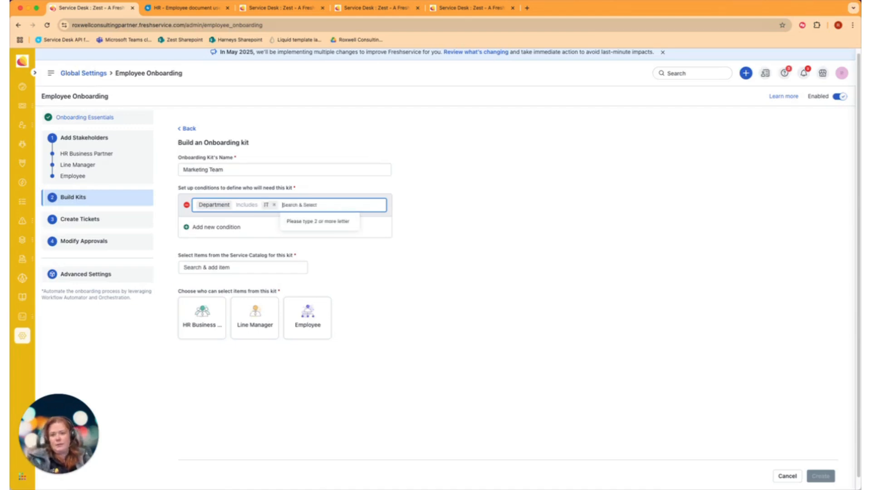
left_click(430, 306)
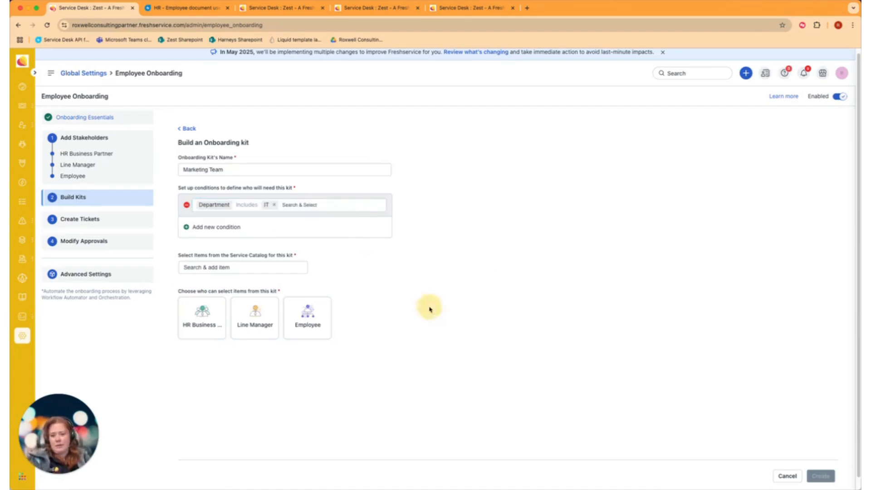
left_click(224, 268)
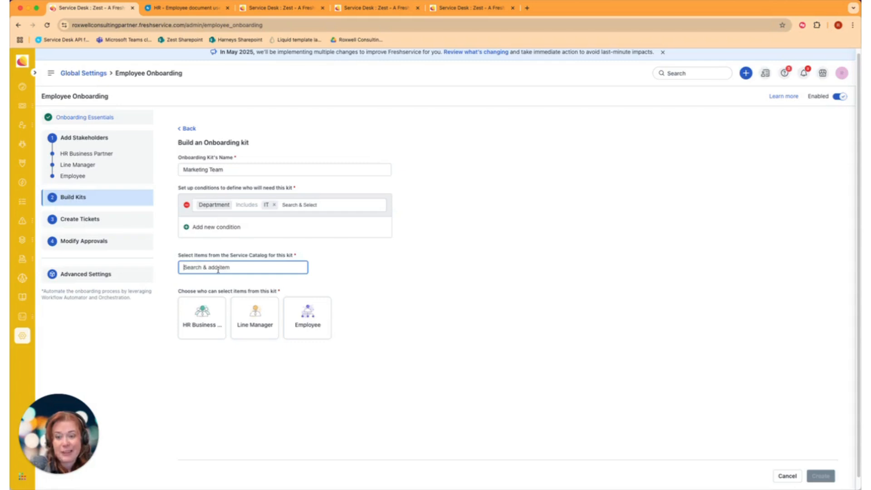
type("Dev")
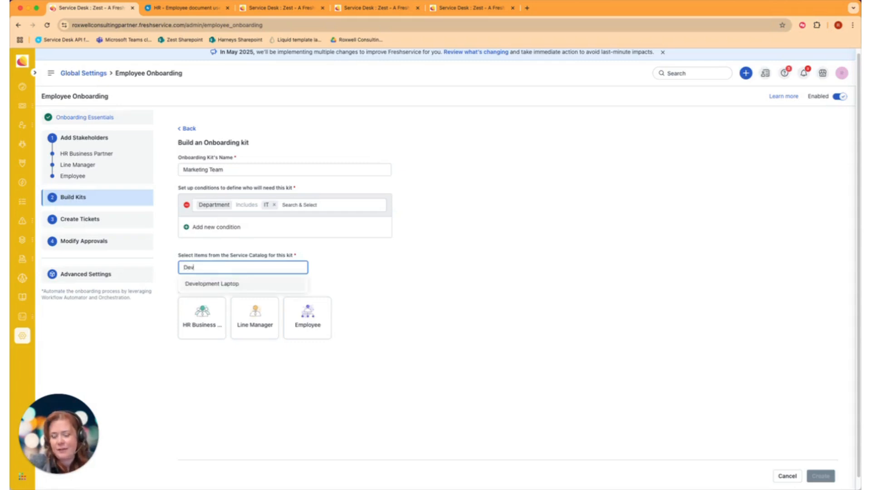
key("Return")
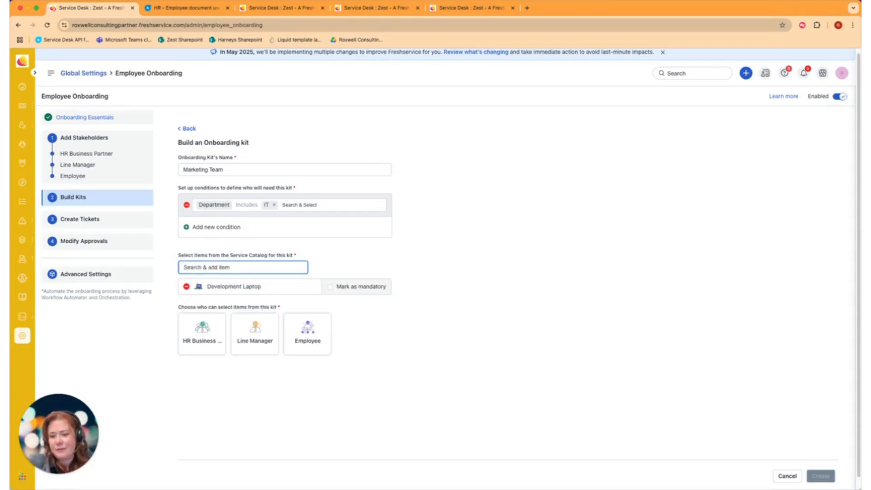
Step: Rename the kit to Development Team and create it with the Line Manager selecting its items
double_click(193, 169)
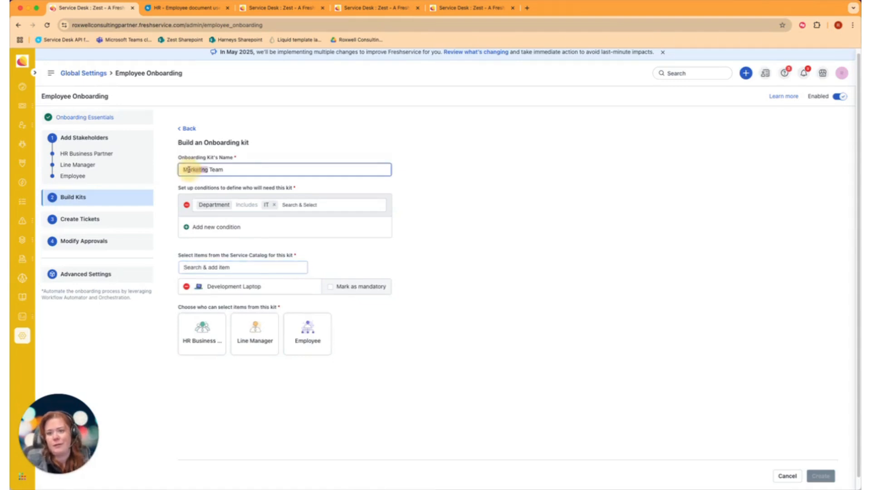
type("Development")
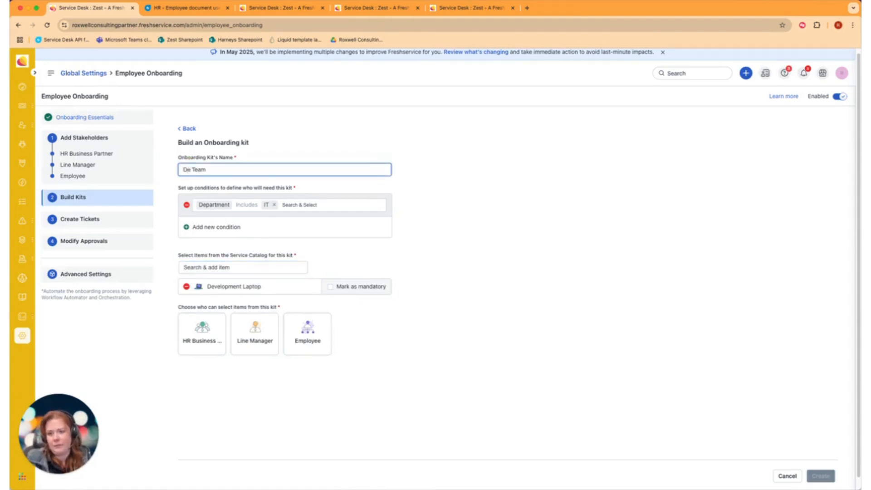
left_click(503, 328)
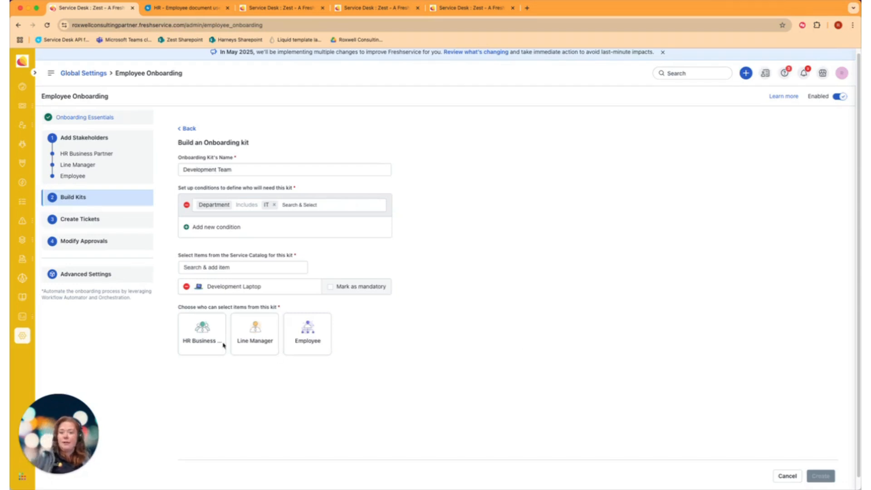
left_click(257, 339)
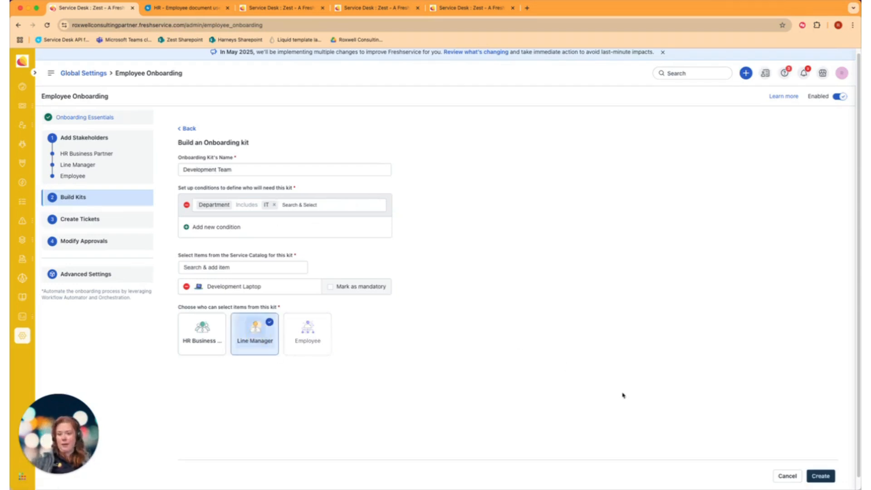
left_click(821, 476)
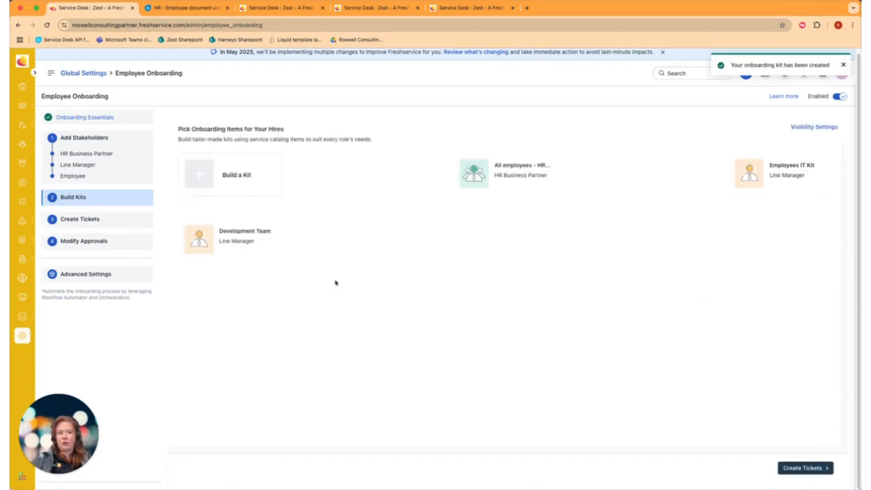
Step: Start another onboarding kit and let the Employee select its items
mouse_move(800, 168)
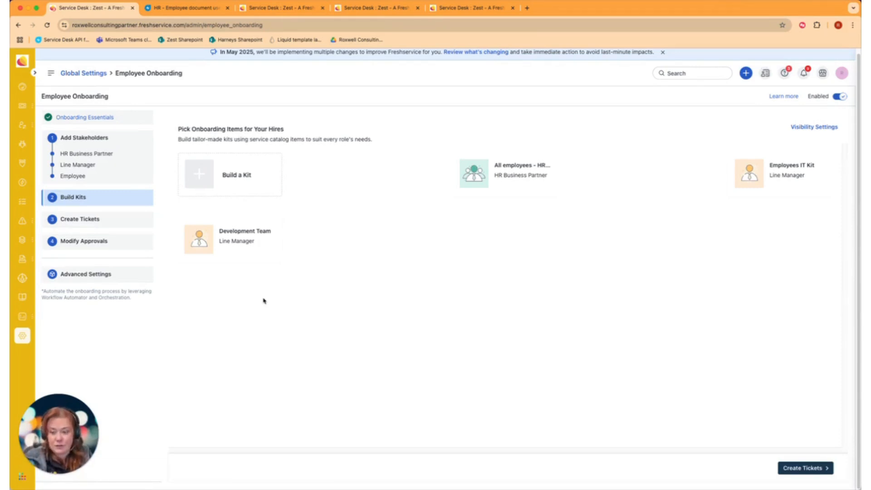
left_click(247, 173)
left_click(522, 317)
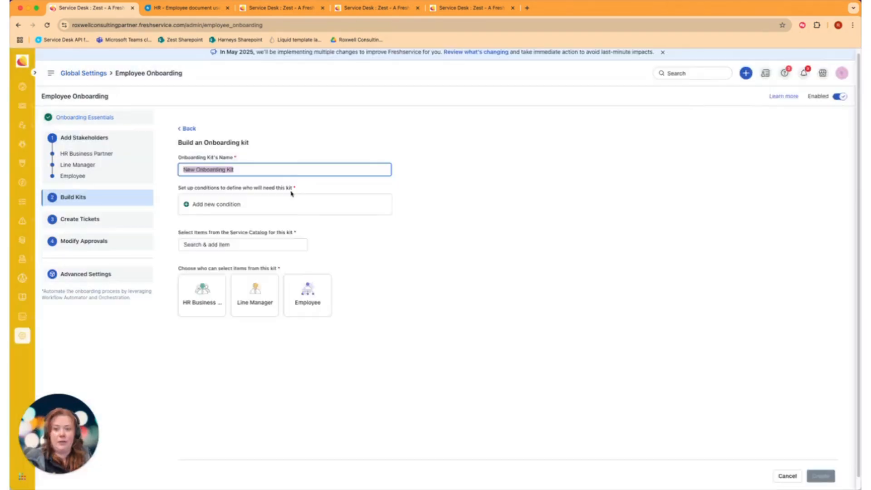
left_click(299, 279)
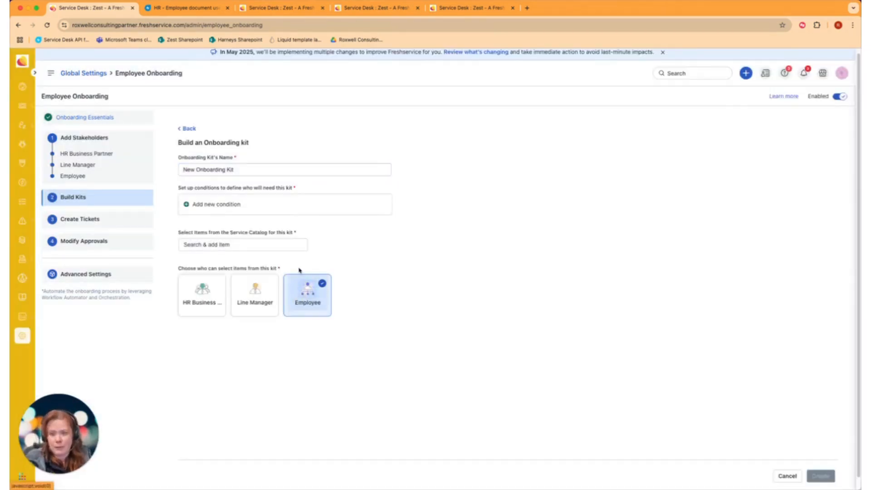
Step: Search the kit's catalog items for "remote" and look through the HR Service Catalog for a suitable remote working item
left_click(274, 246)
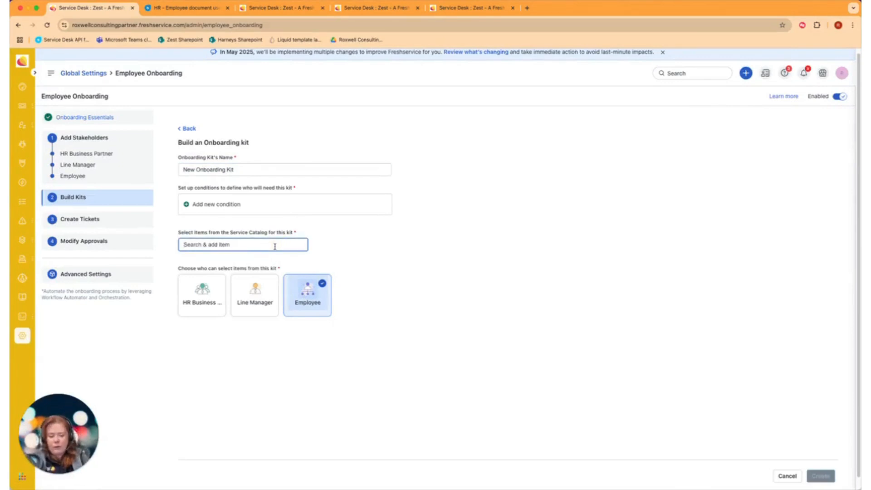
type("remote")
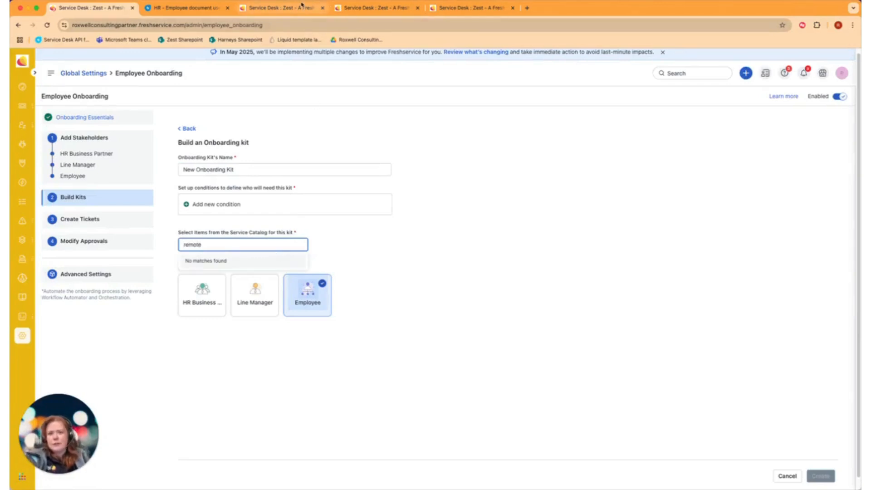
left_click(302, 4)
scroll(295, 418, "down", 5)
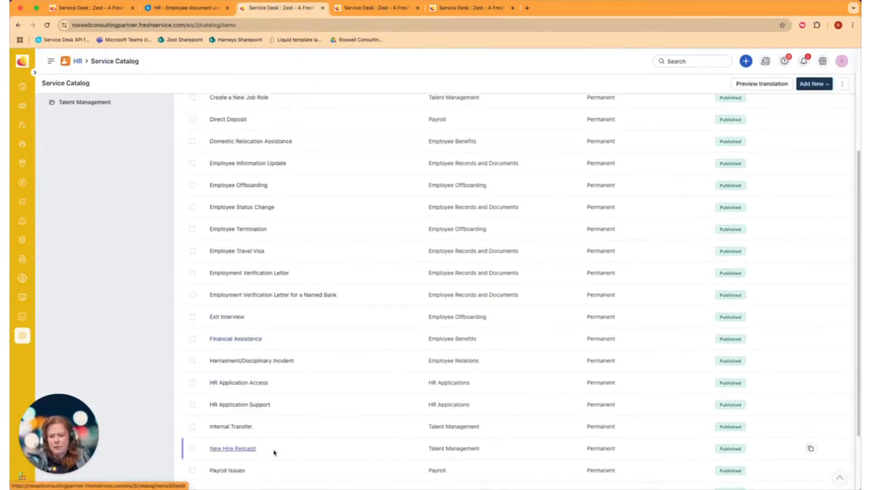
scroll(275, 453, "down", 3)
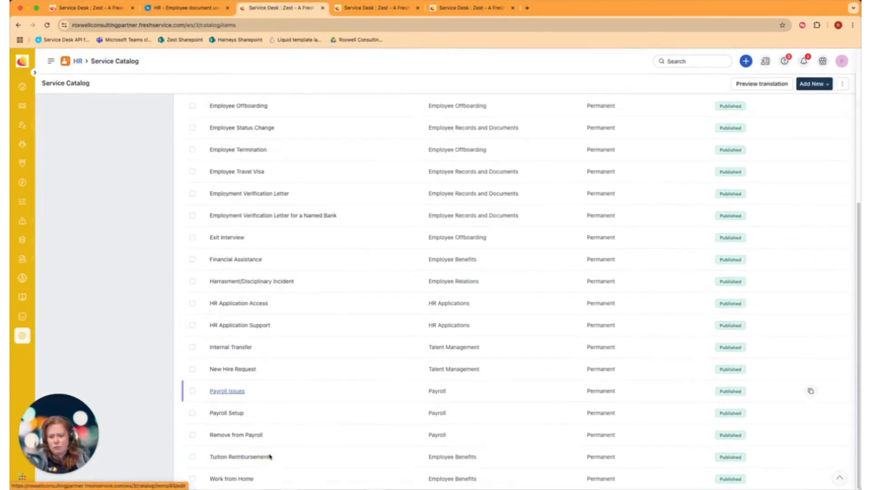
Step: Return to the new onboarding kit and add the Work from Home catalog item
left_click(77, 9)
type("wo")
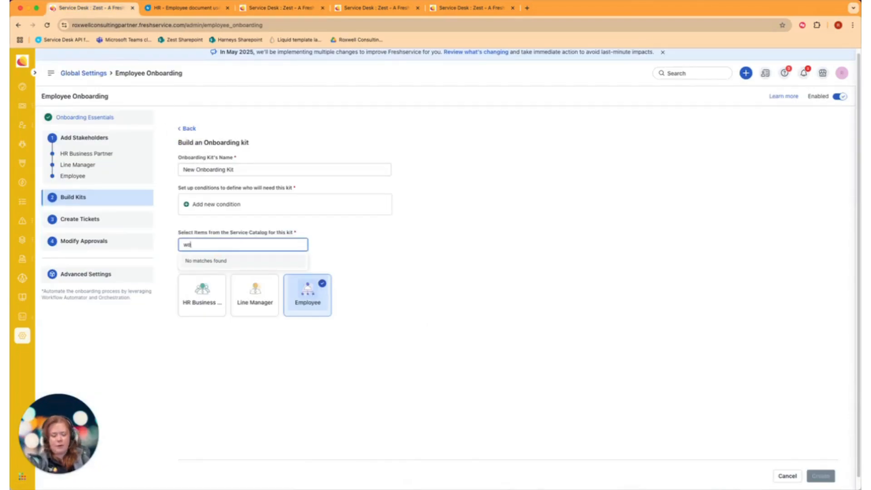
type("rk from")
left_click(213, 260)
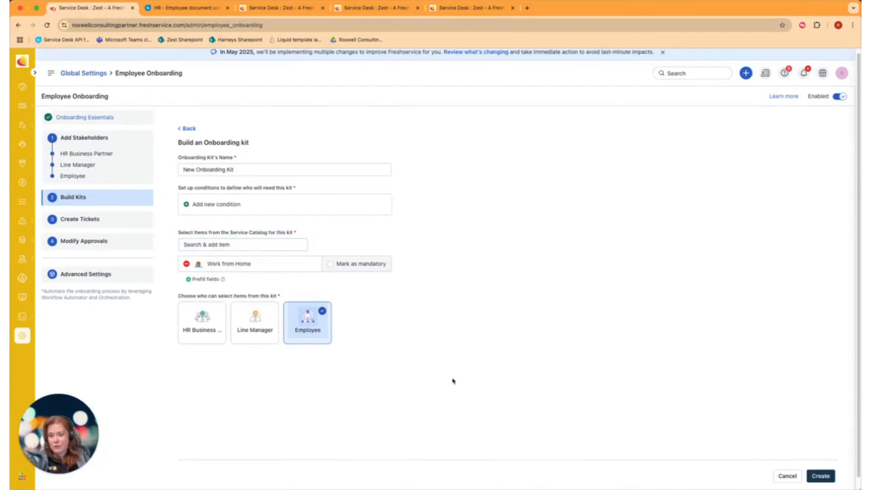
Step: Add the Dell Monitor catalog item to the employee-selected kit and create the kit
left_click(234, 243)
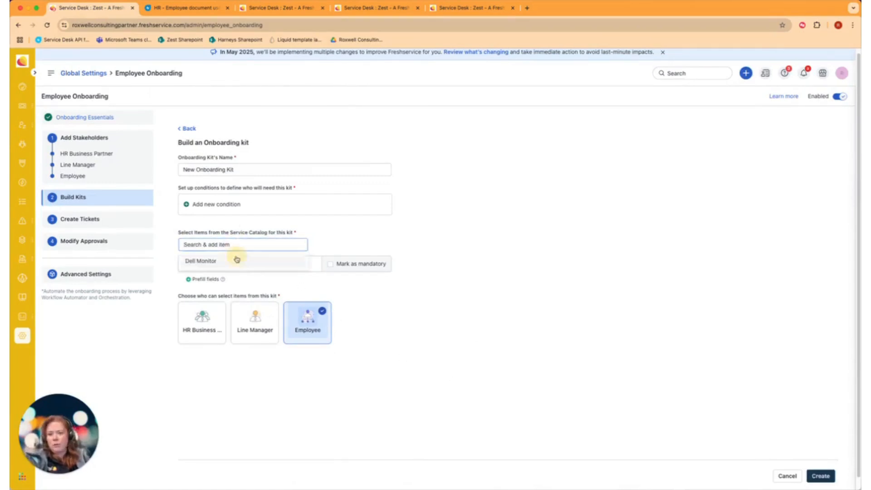
left_click(236, 259)
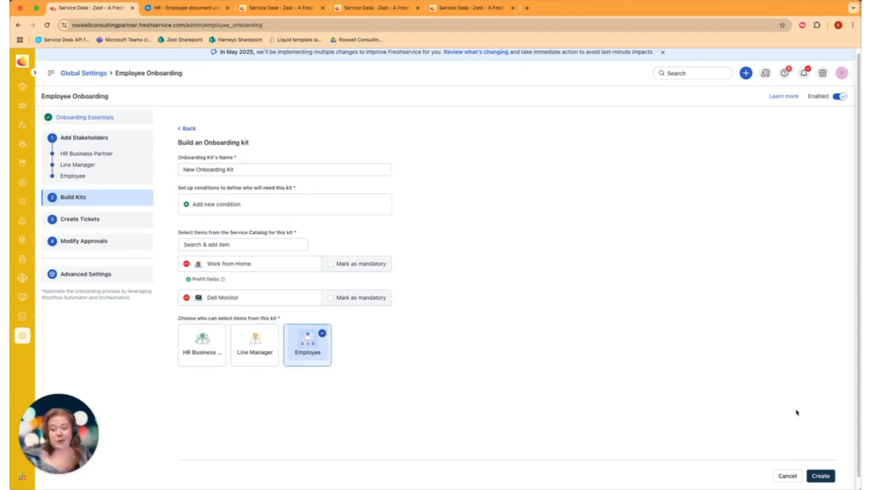
left_click(827, 476)
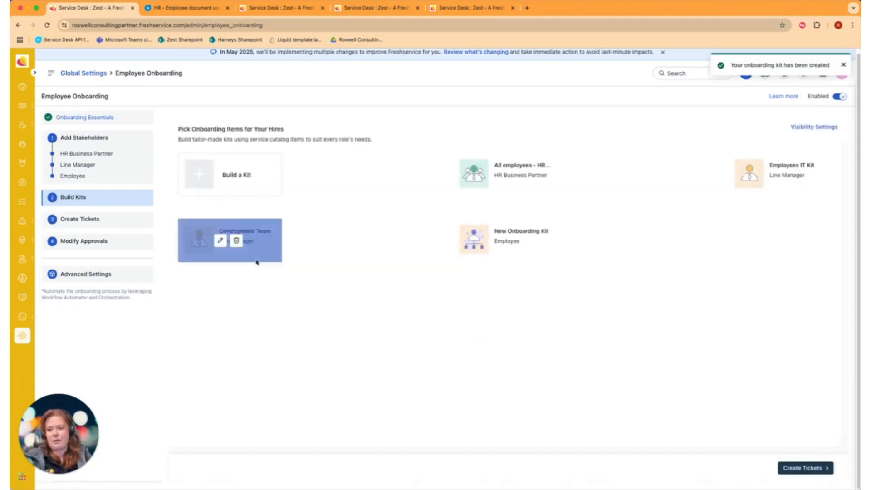
Step: Open the ticket setup, move the parent Employee Onboarding Request to the HR workspace and assign it to the Employee Onboarding and Offboarding Team
left_click(788, 469)
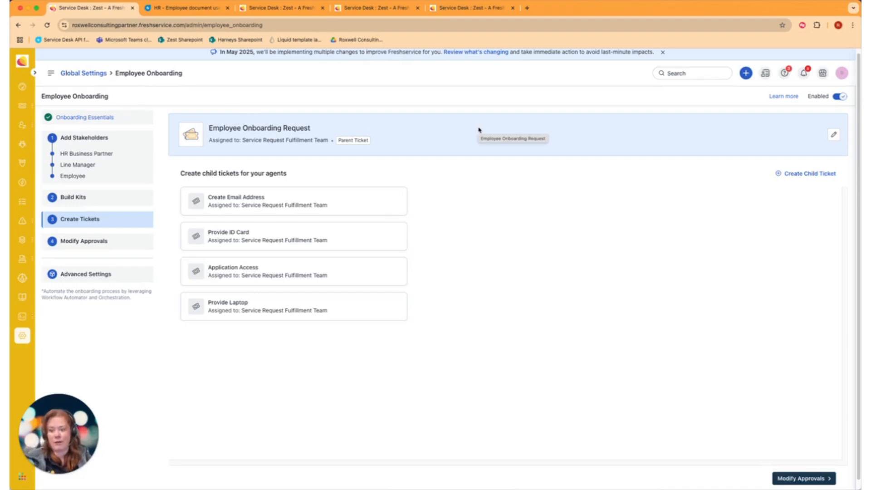
left_click(838, 137)
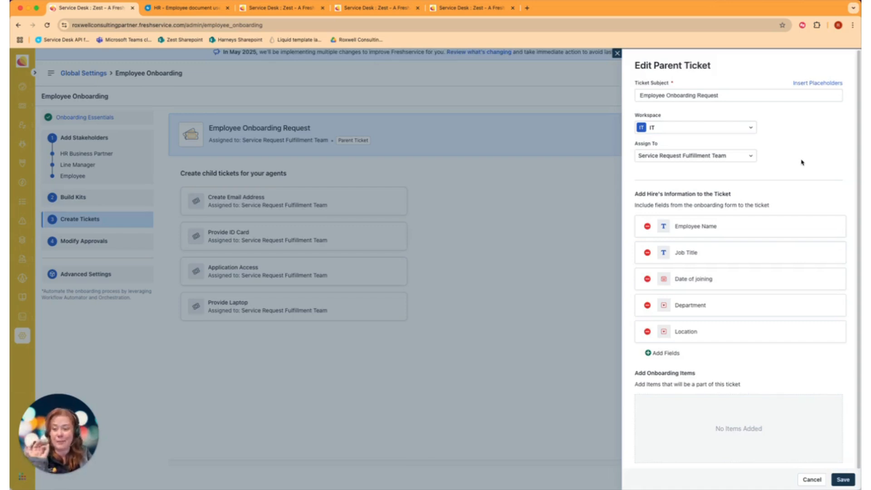
left_click(783, 147)
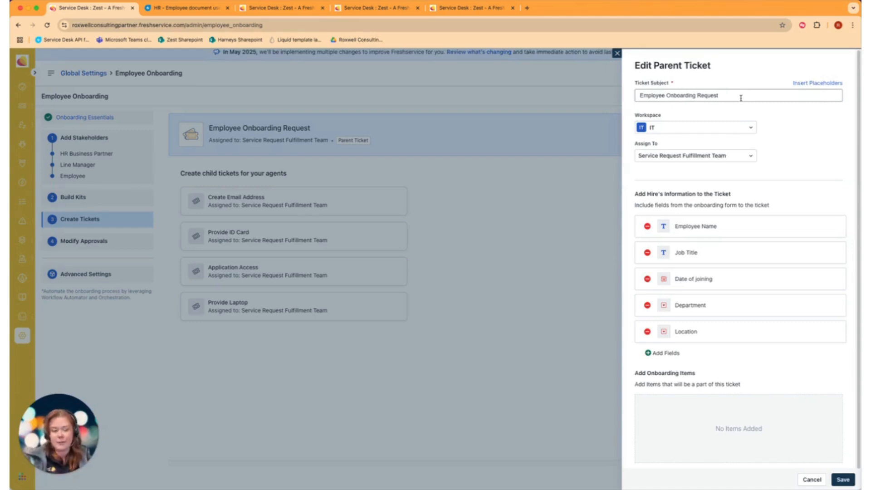
left_click(749, 127)
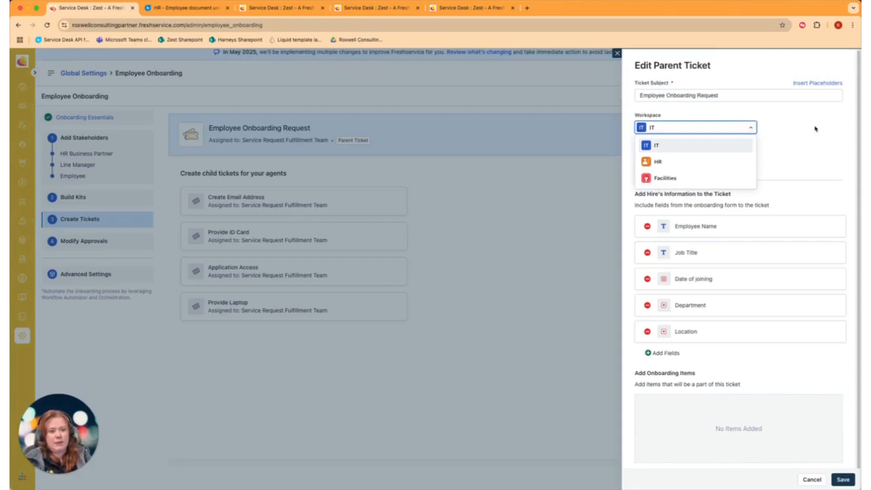
left_click(659, 162)
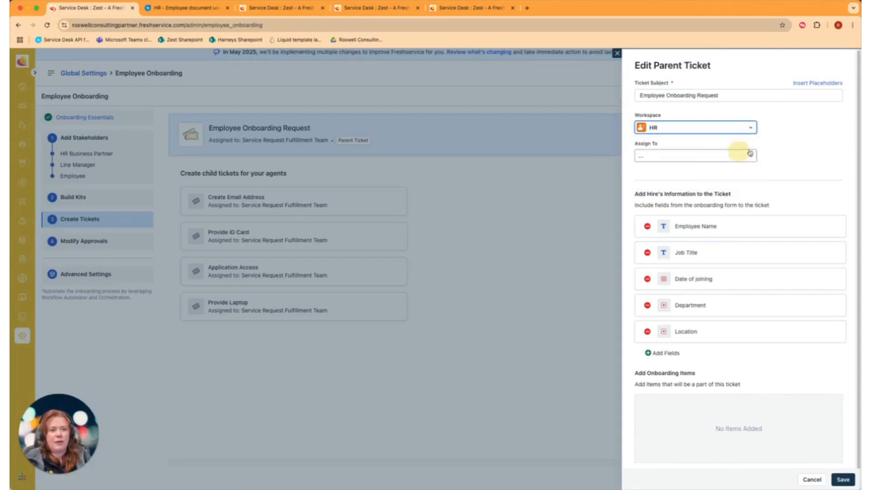
left_click(722, 156)
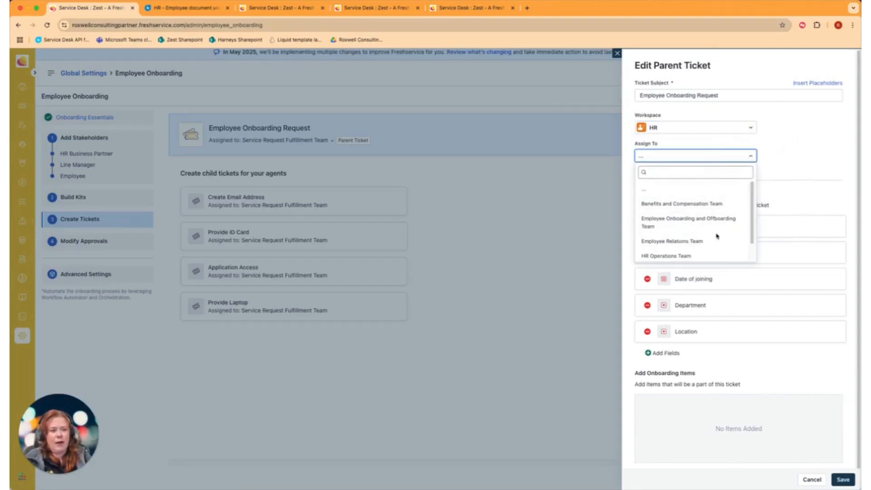
left_click(726, 221)
left_click(789, 162)
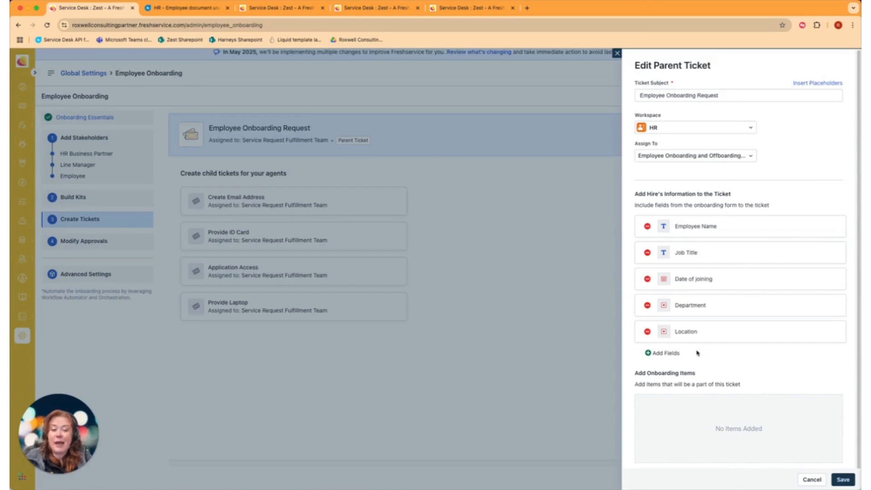
Step: Associate the Preferred Name and Email Address fields with the parent onboarding ticket
scroll(726, 324, "down", 1)
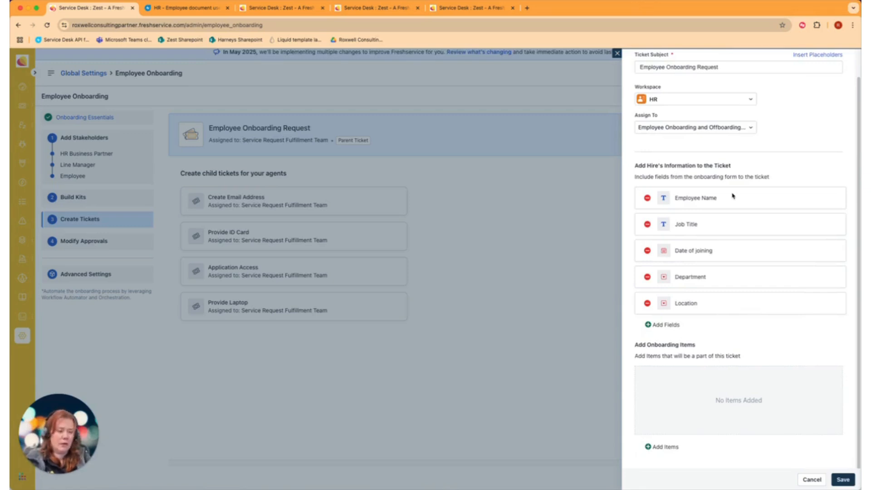
left_click_drag(725, 198, 695, 198)
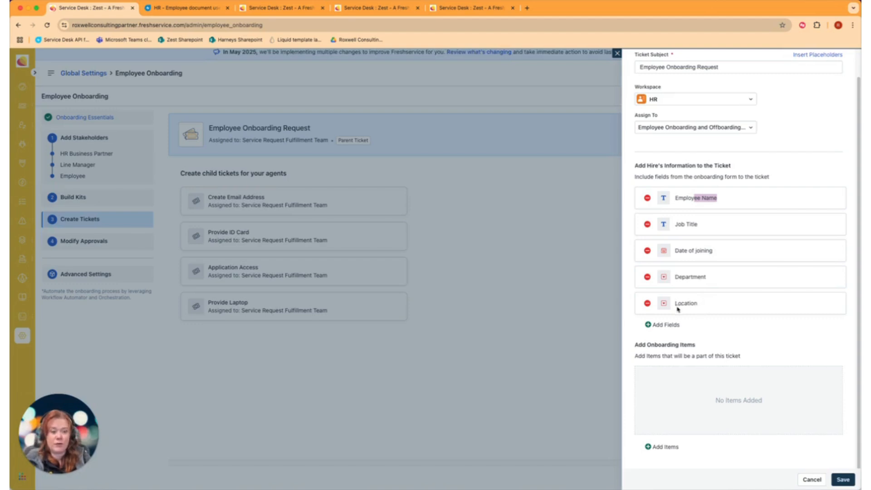
left_click(672, 327)
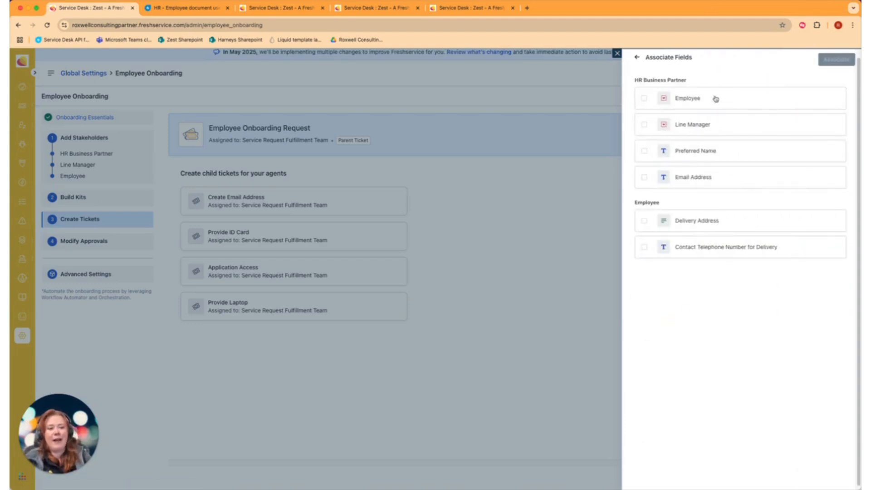
left_click(644, 151)
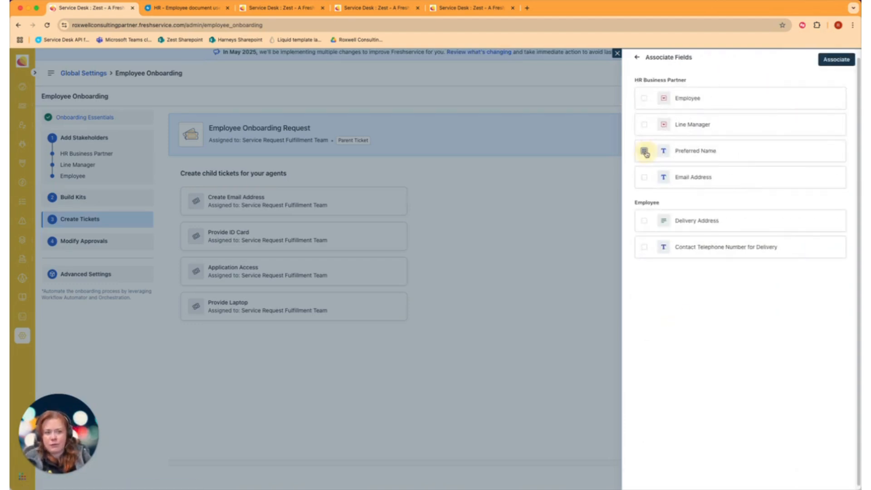
left_click(645, 179)
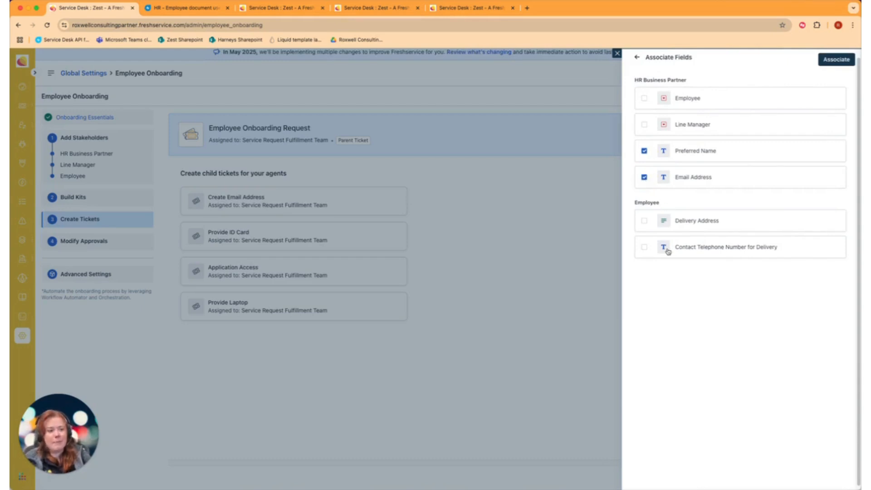
left_click(836, 59)
Step: Add the Work from Home item to the parent ticket's onboarding items and save the ticket
scroll(810, 379, "down", 3)
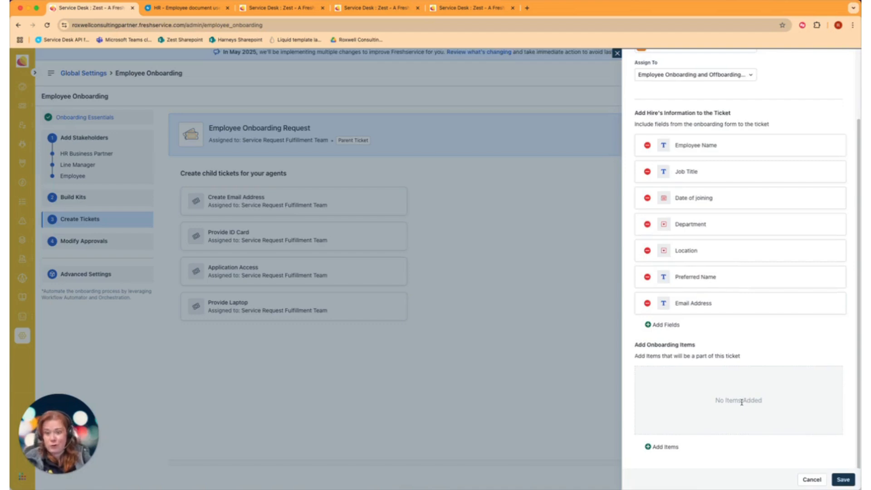
left_click(666, 447)
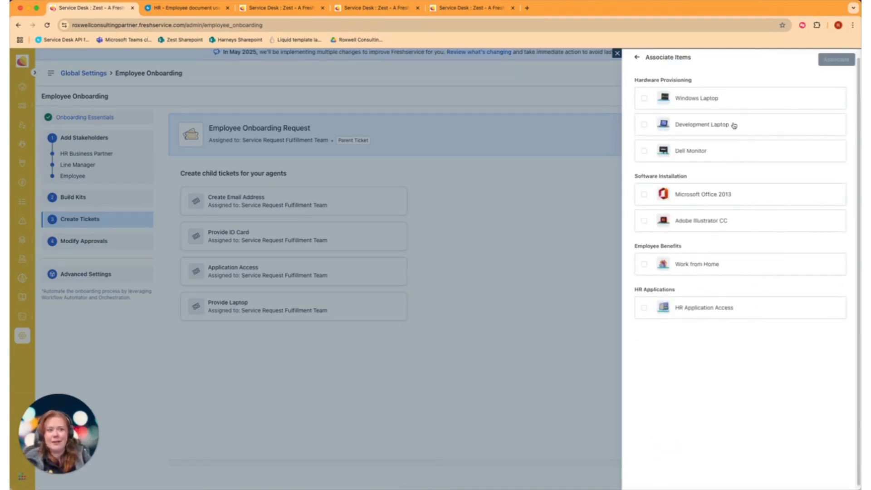
left_click_drag(636, 80, 705, 84)
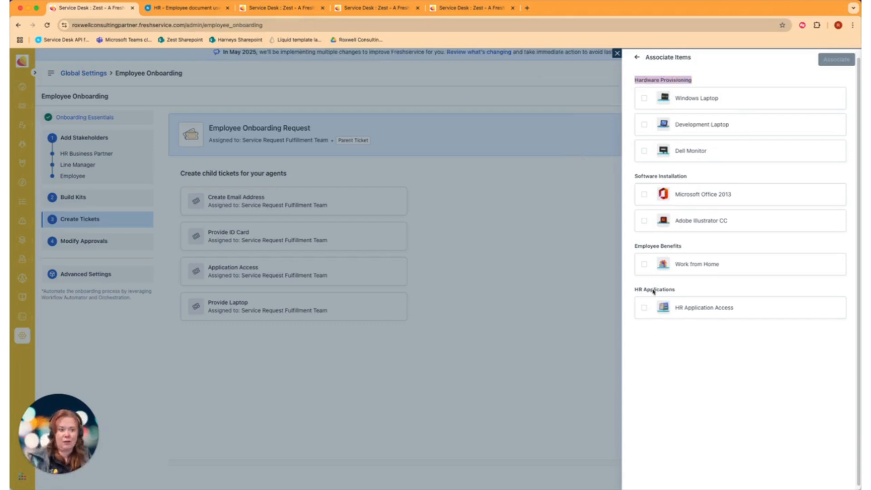
left_click(645, 265)
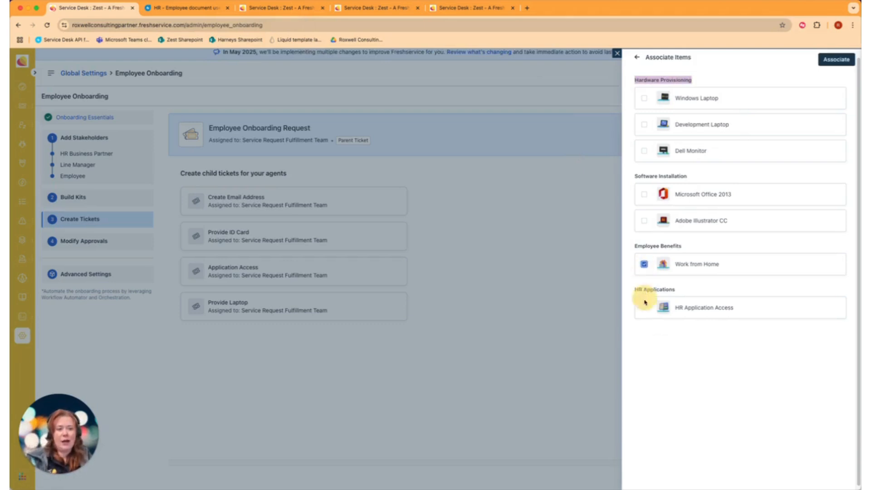
left_click(824, 64)
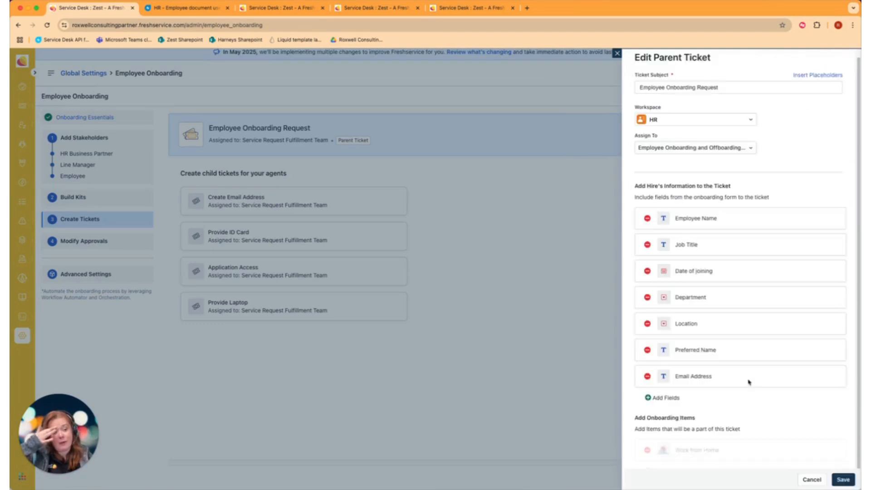
scroll(798, 376, "down", 1)
left_click(845, 480)
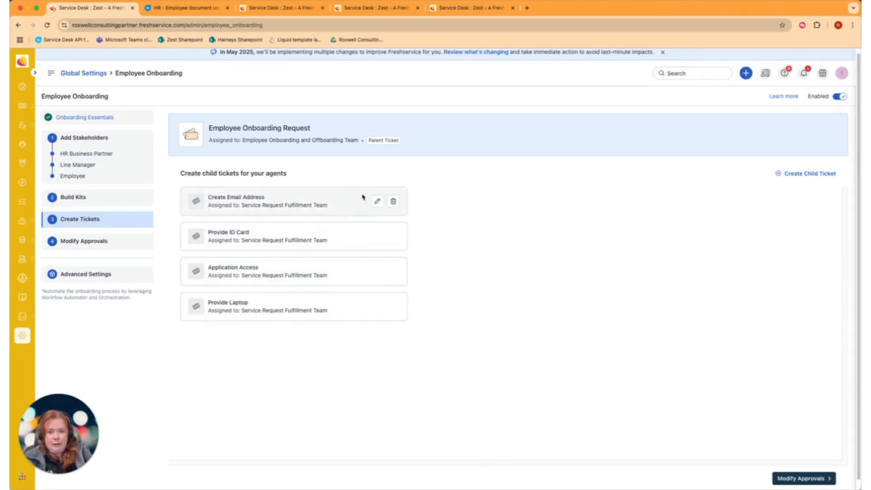
Step: Edit the Create Email Address child ticket and assign it to the UK Service Desk Team
left_click(376, 203)
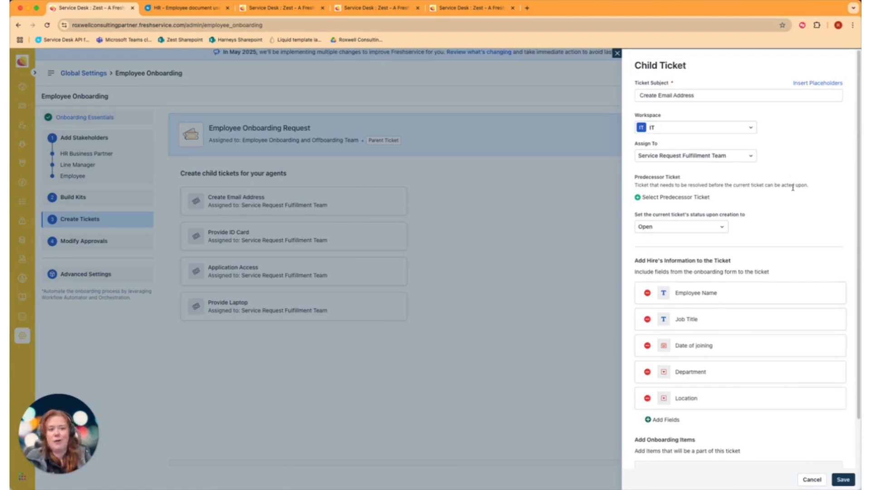
left_click(731, 158)
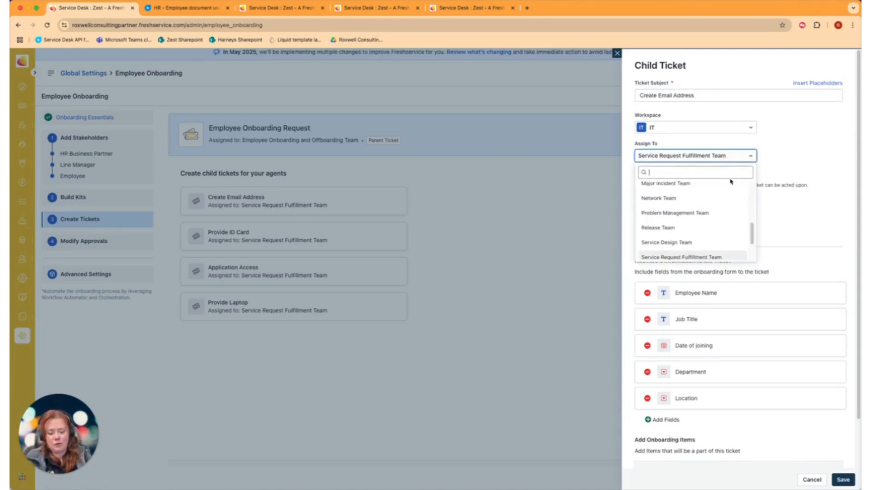
type("uk se")
key("Return")
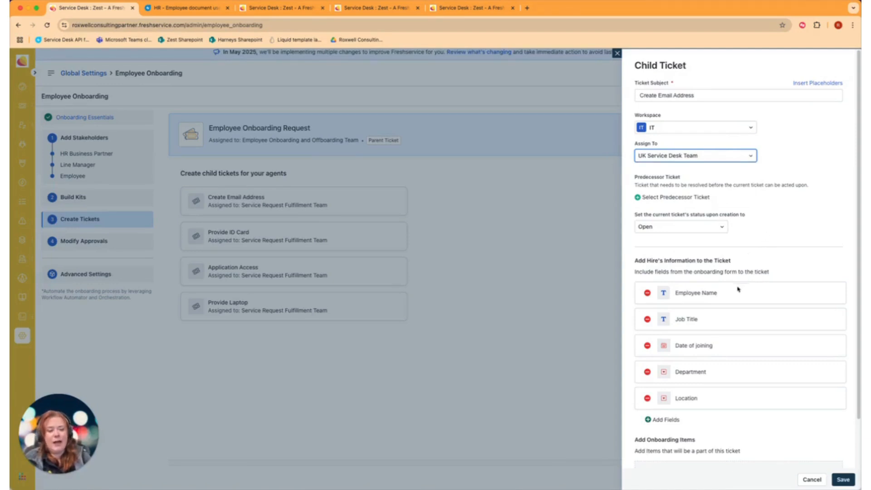
Step: Associate the Email Address and Preferred Name fields with the Create Email Address child ticket
left_click(656, 420)
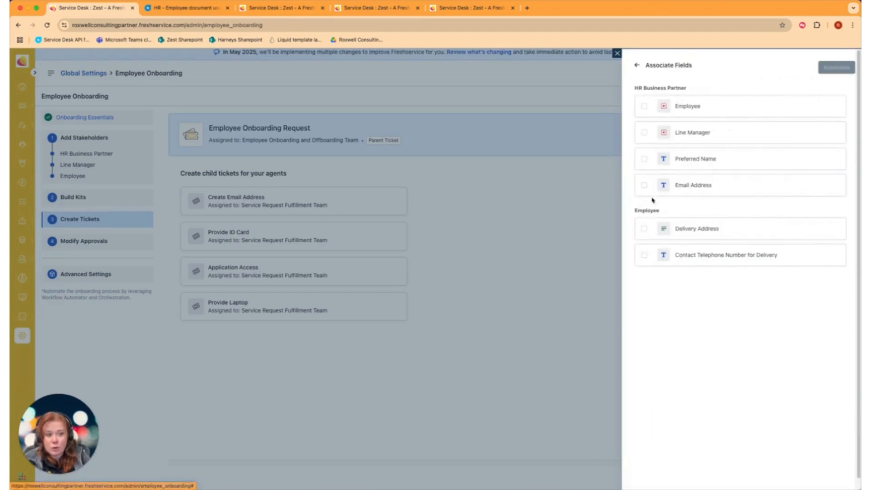
left_click(645, 185)
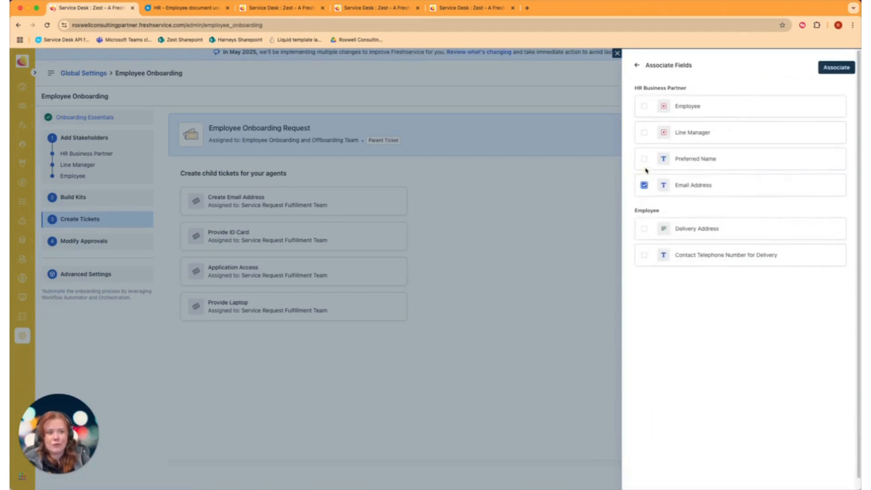
left_click(645, 160)
left_click(837, 67)
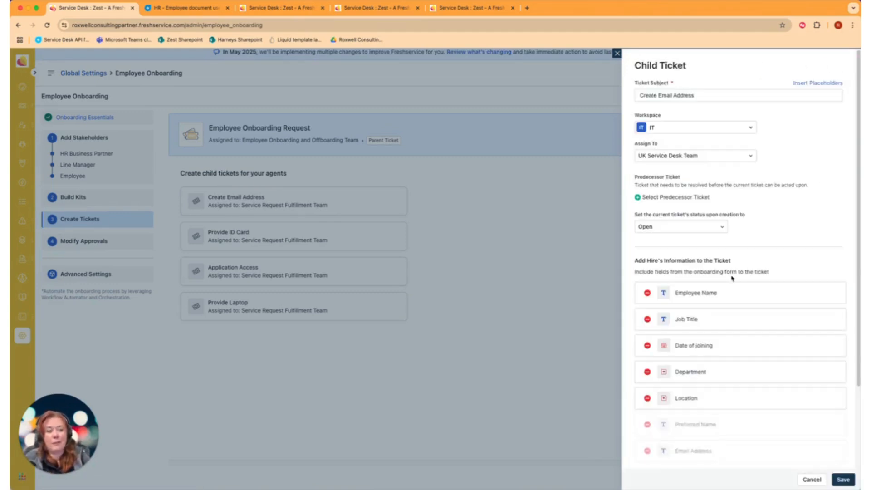
Step: Check the onboarding items available to the Create Email Address child ticket, add none, and save the ticket
scroll(762, 295, "down", 3)
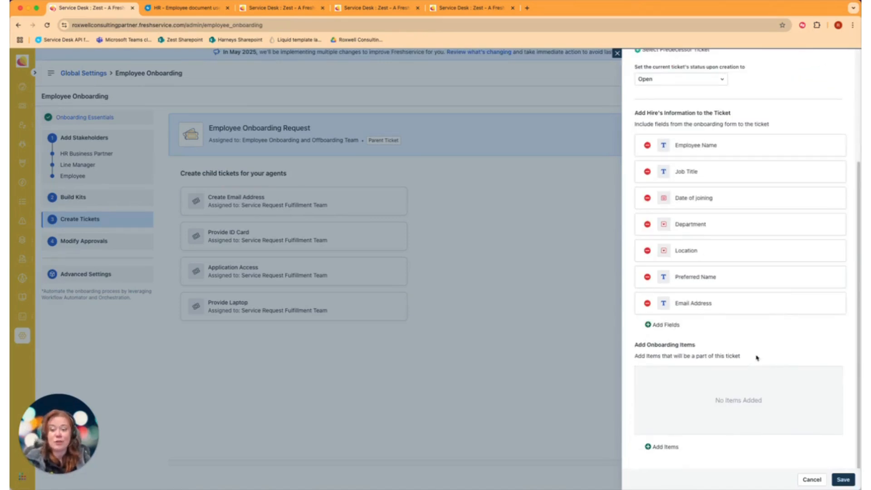
left_click(671, 449)
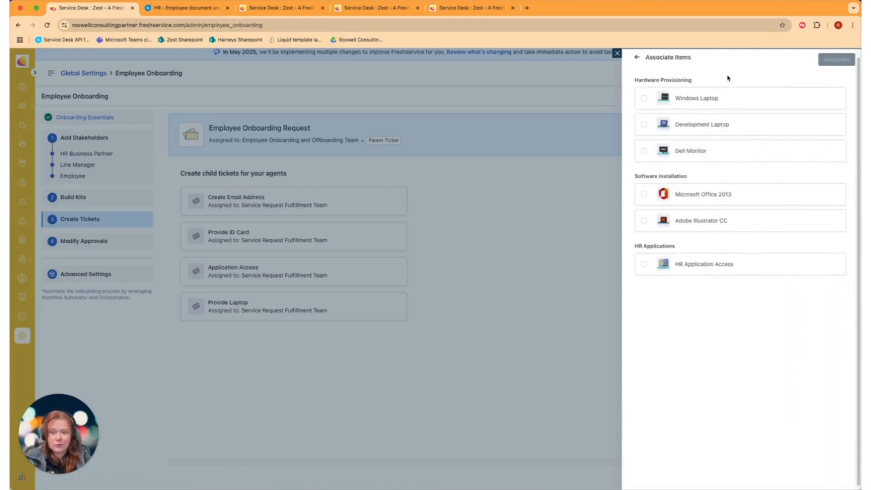
left_click(637, 57)
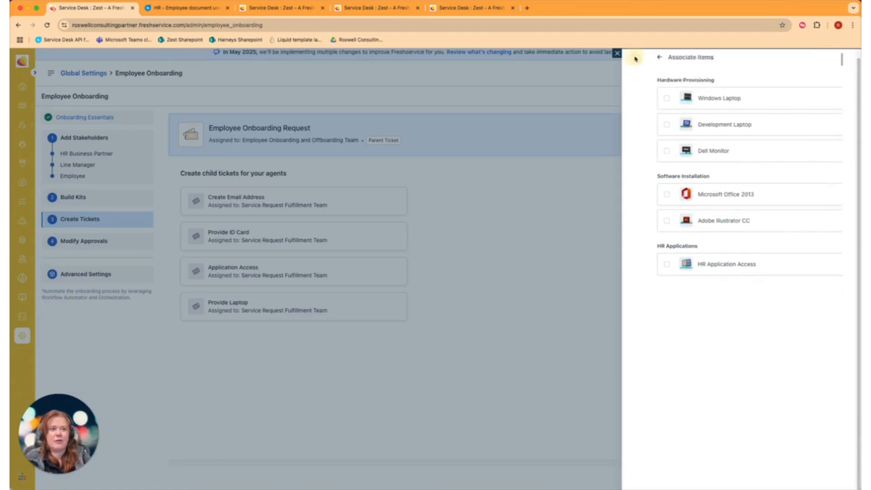
left_click(844, 479)
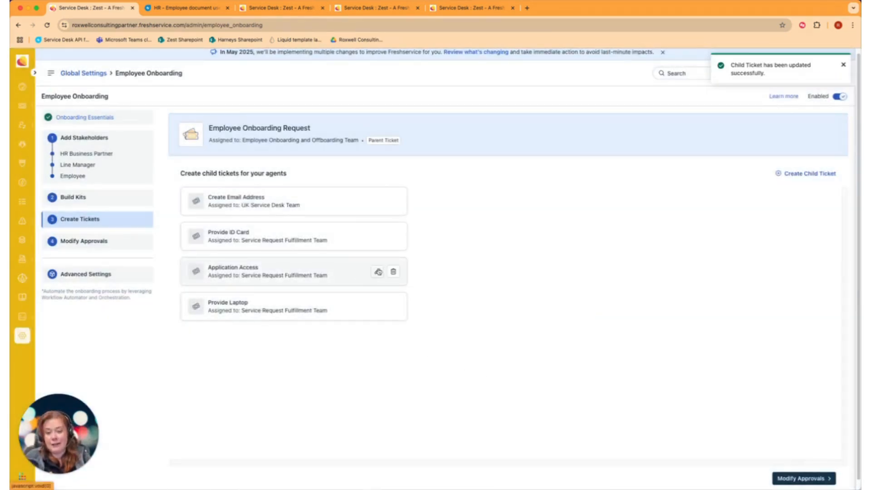
Step: Set Create Email Address as predecessor of the Application Access child ticket and associate the Preferred Name and Email Address fields with it
left_click(377, 271)
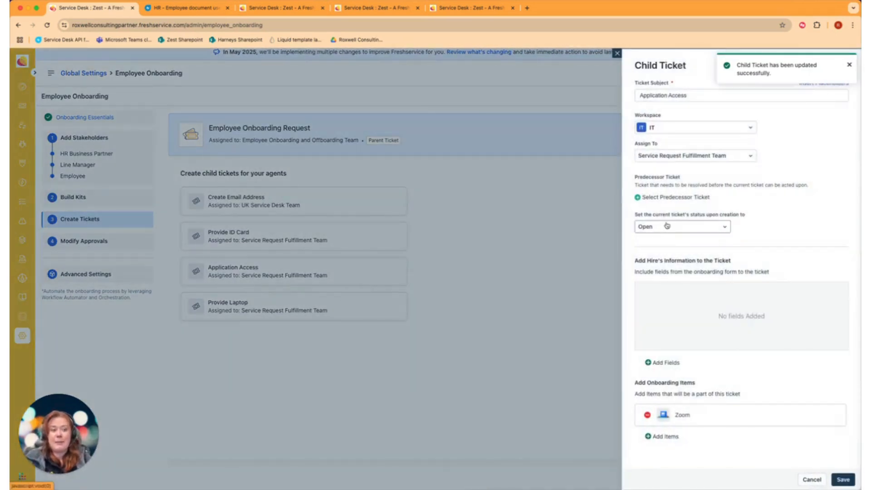
left_click(676, 198)
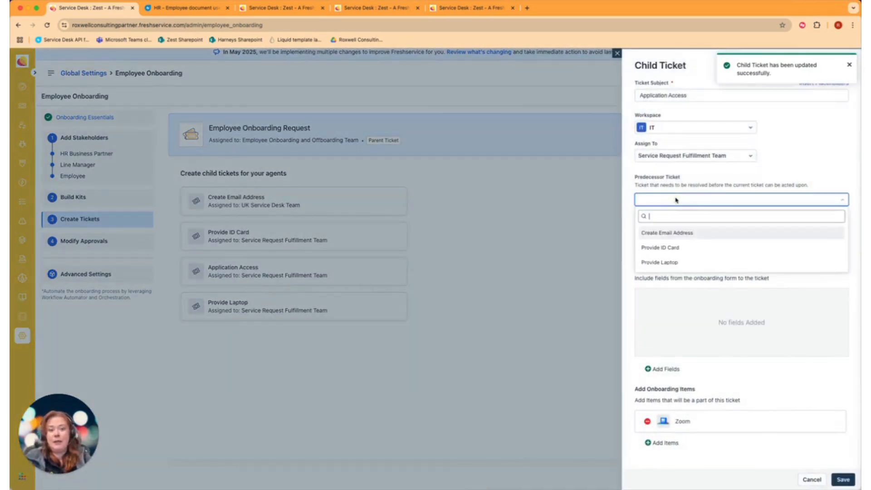
left_click(677, 234)
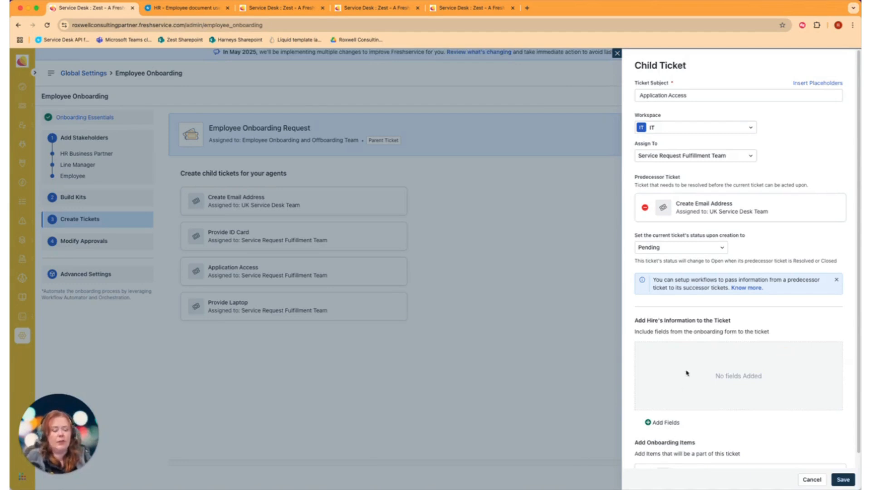
left_click(666, 423)
left_click(837, 67)
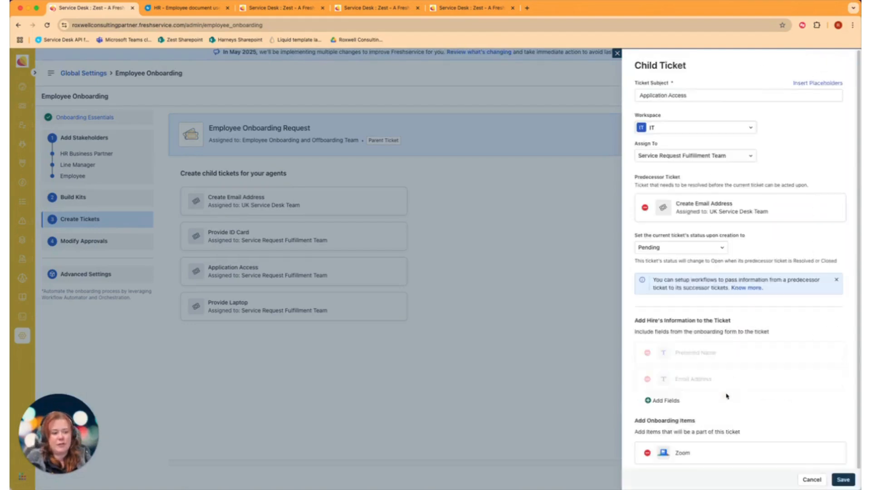
Step: Add the Microsoft Office 2013 and Adobe Illustrator CC items to the Application Access child ticket
scroll(724, 397, "down", 2)
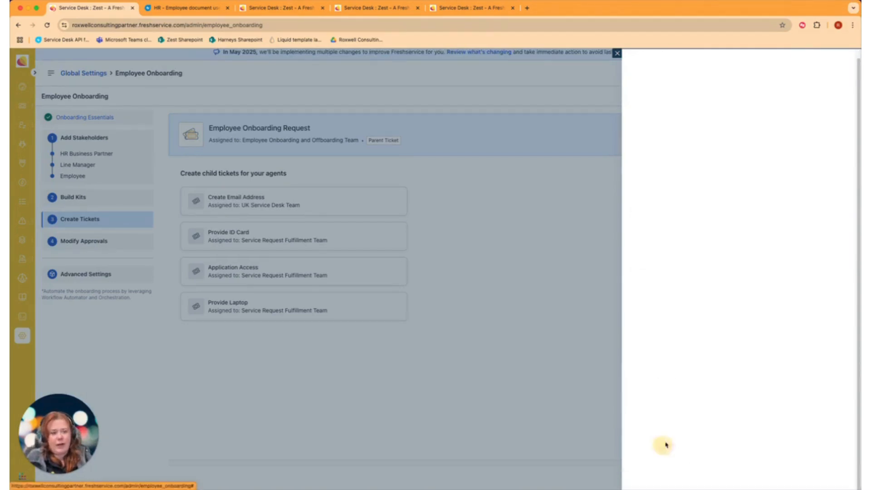
left_click(664, 447)
left_click(644, 194)
left_click(644, 220)
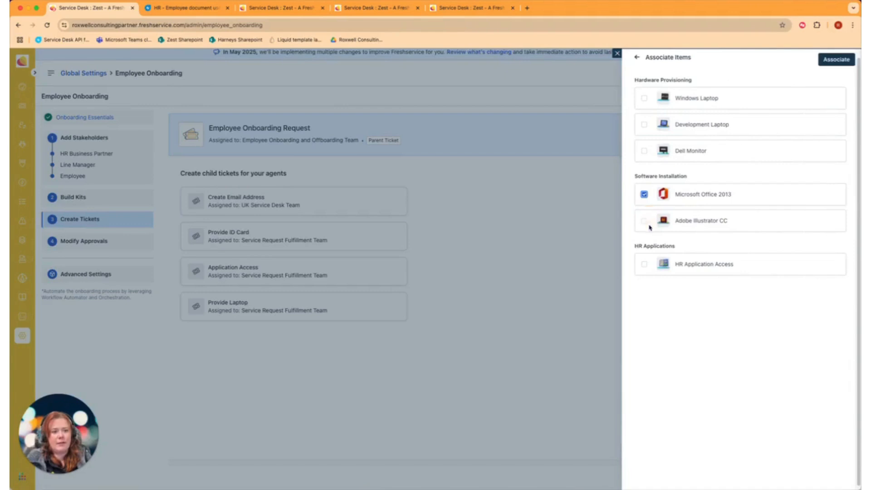
left_click(834, 65)
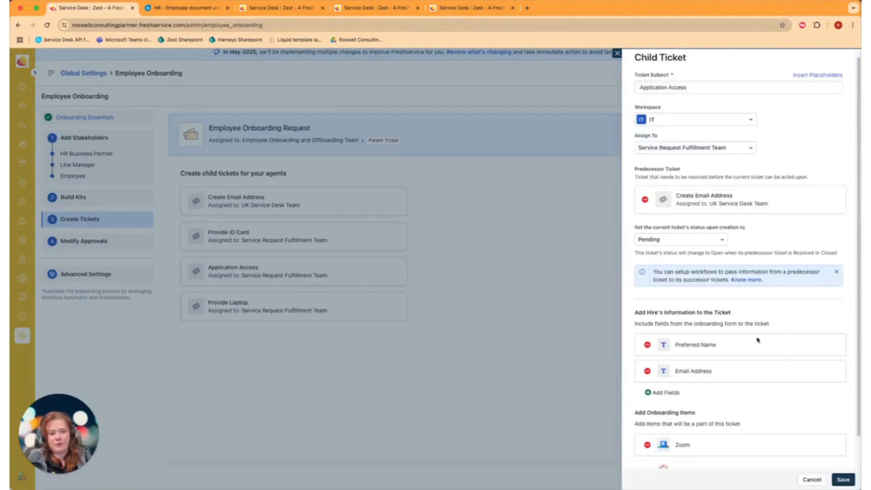
Step: Set the Application Access child ticket's status upon creation to Pending and save the ticket
scroll(758, 340, "down", 2)
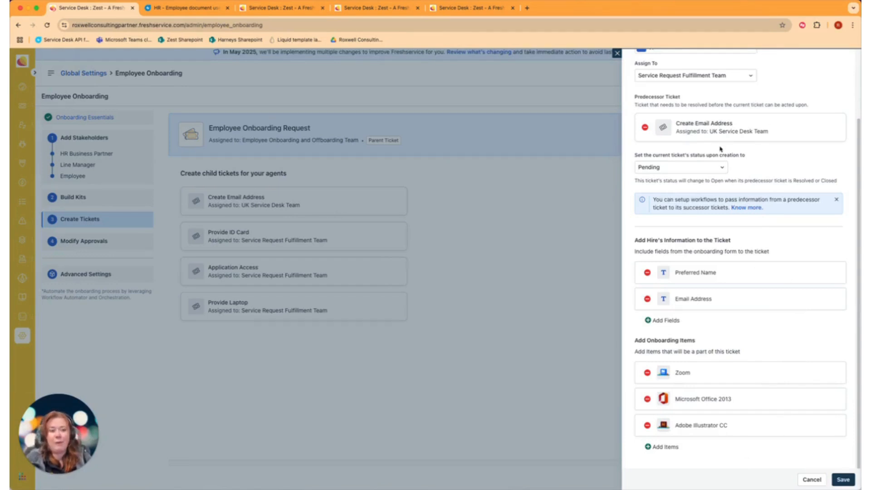
left_click(710, 167)
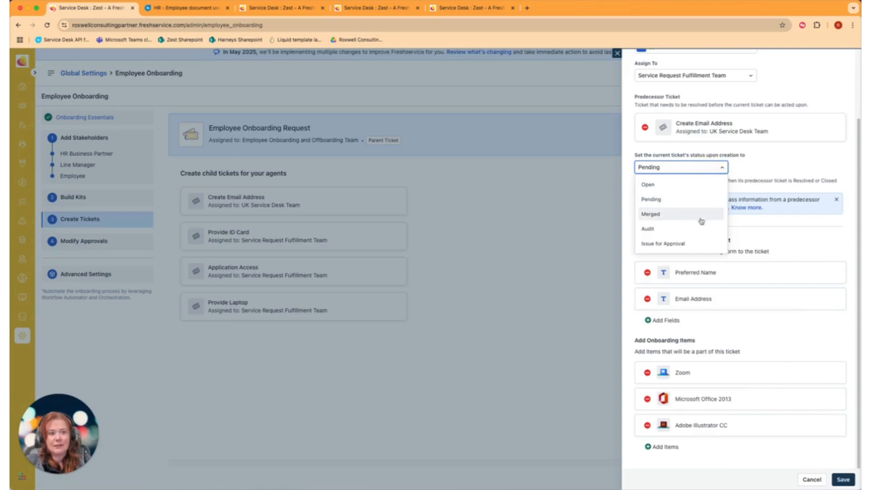
left_click(703, 201)
left_click(780, 163)
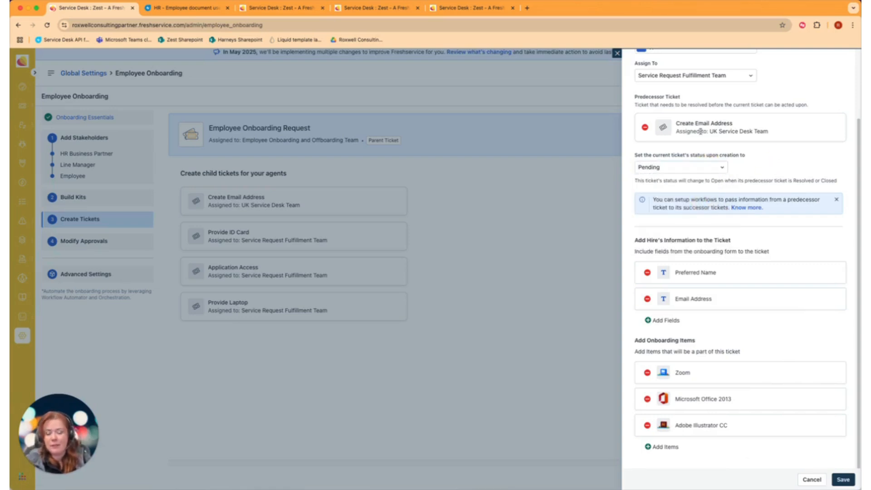
left_click(843, 479)
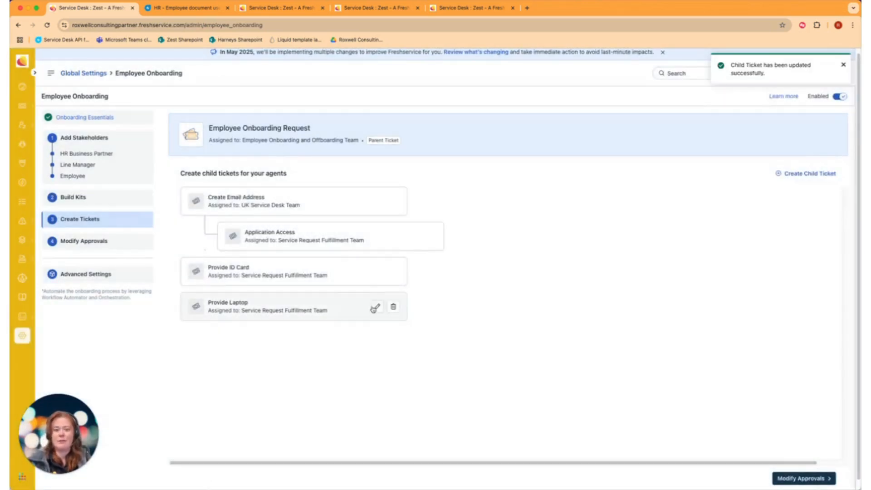
Step: Open the Provide Laptop child ticket for editing and set Create Email Address as its predecessor ticket
left_click(377, 309)
left_click(702, 227)
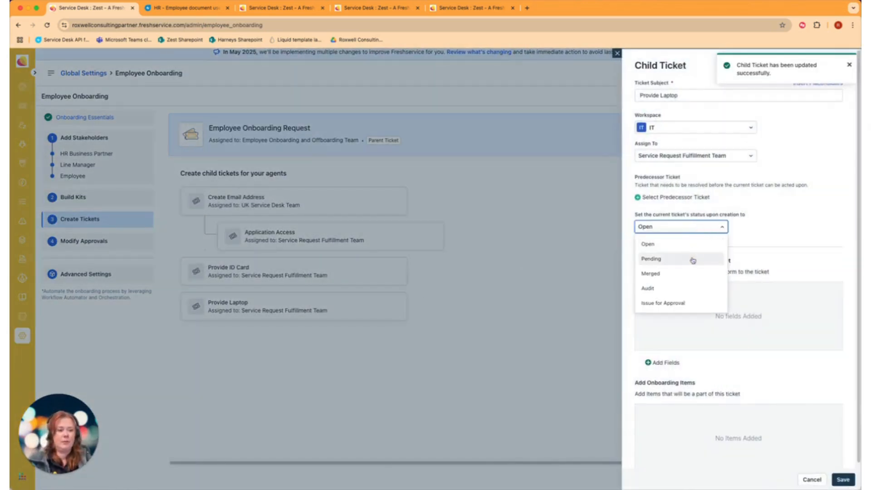
left_click(703, 233)
left_click(692, 197)
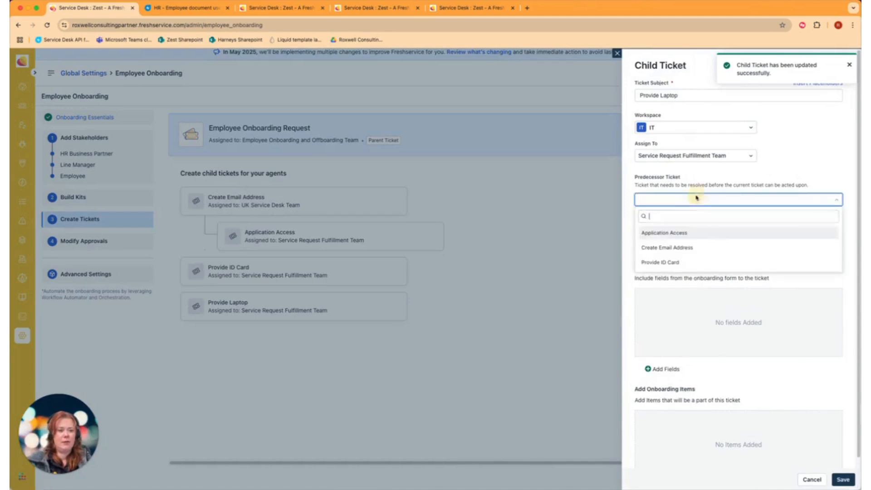
left_click(684, 248)
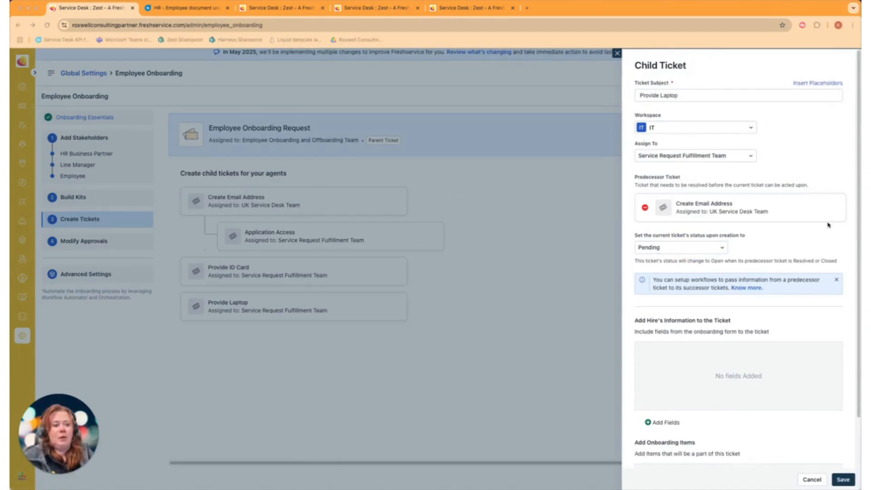
Step: Associate the Delivery Address and Contact Telephone Number for Delivery fields with the Provide Laptop child ticket
left_click(675, 422)
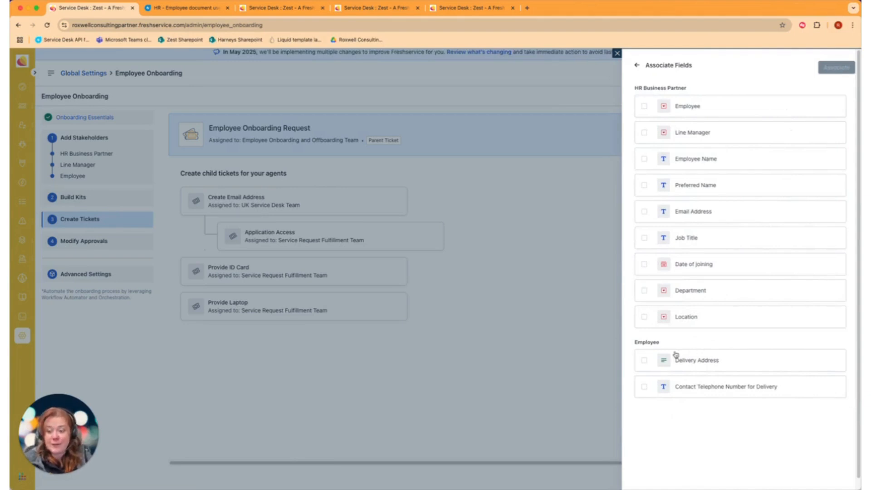
left_click(644, 360)
left_click(644, 387)
left_click(825, 73)
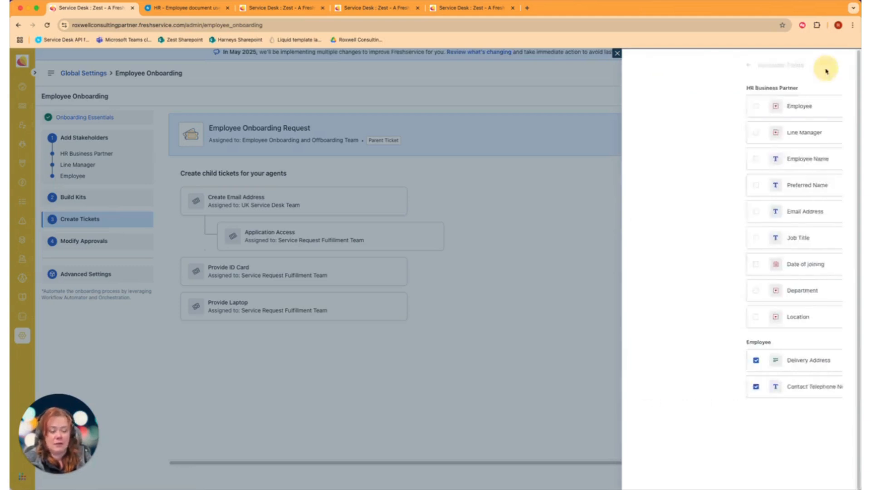
Step: Add the Windows Laptop, Development Laptop and Dell Monitor items to the Provide Laptop child ticket and save it
scroll(727, 341, "down", 3)
left_click(662, 448)
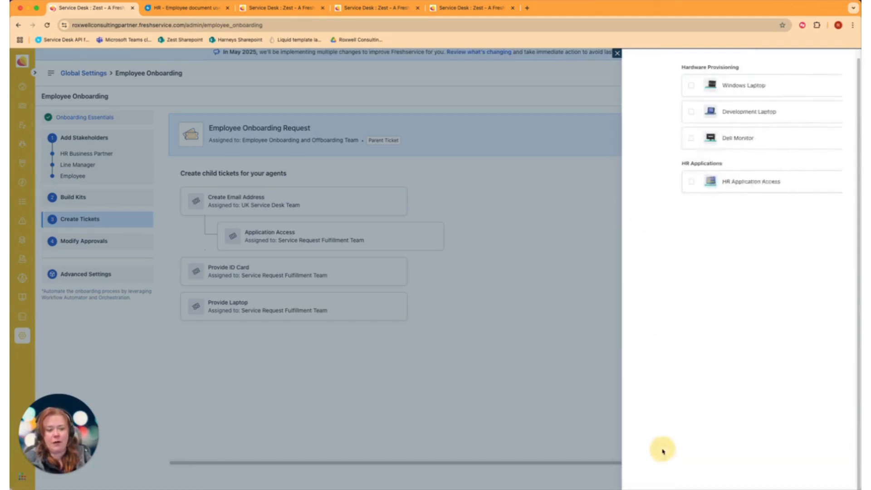
left_click(645, 99)
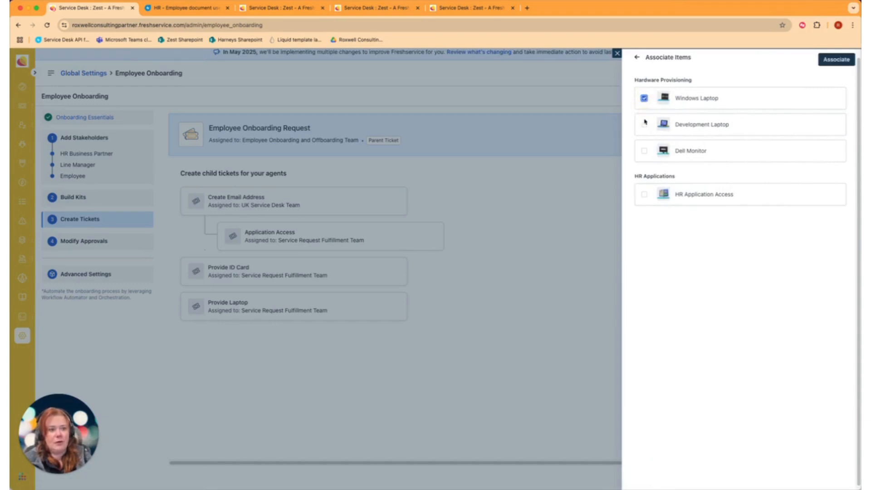
left_click(645, 125)
left_click(645, 152)
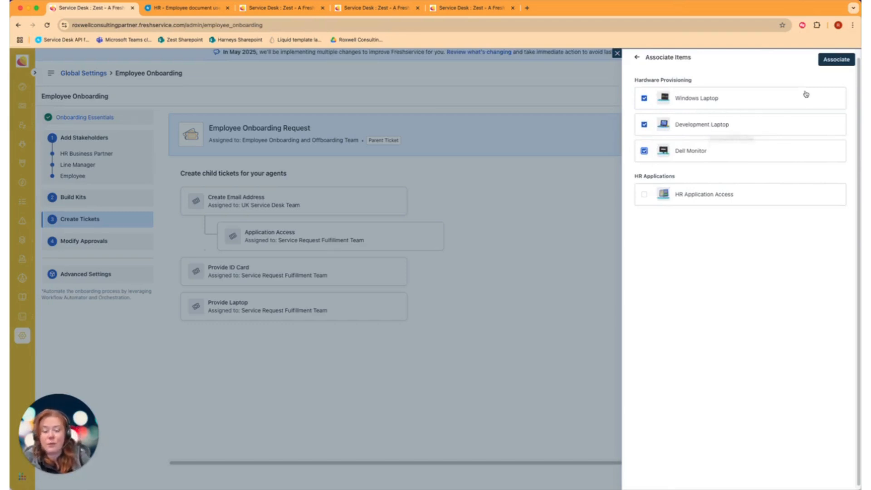
left_click(828, 61)
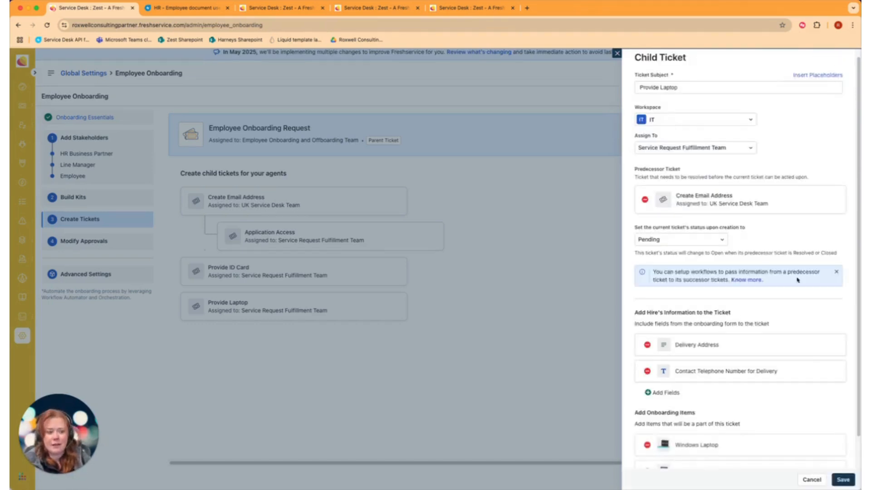
scroll(806, 252, "down", 3)
left_click(843, 480)
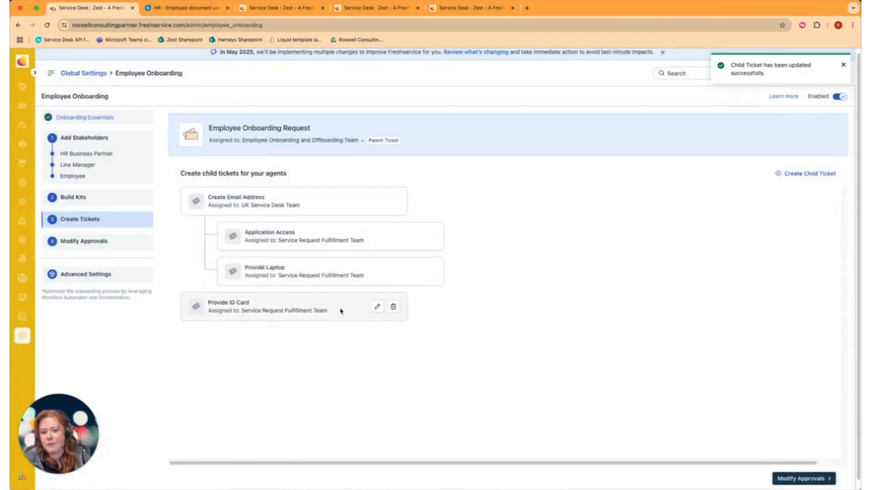
Step: Open the Provide ID Card child ticket for editing and set Create Email Address as its predecessor ticket
left_click(375, 308)
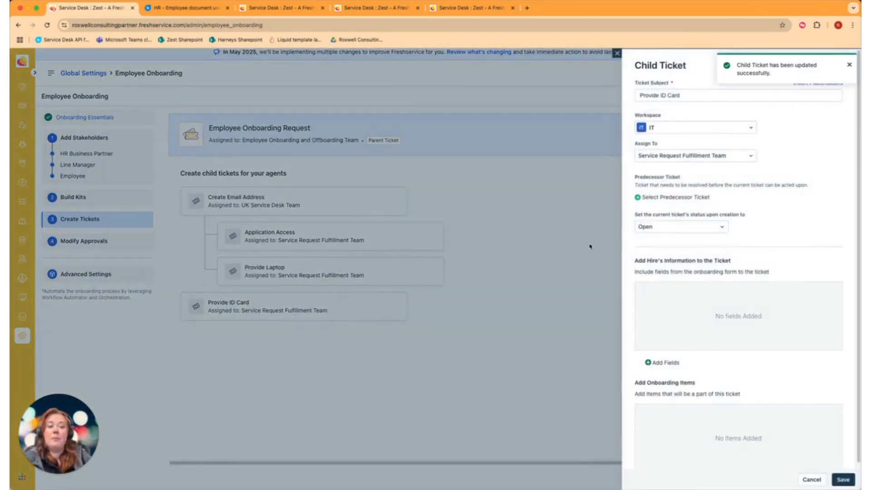
left_click(681, 227)
left_click(679, 200)
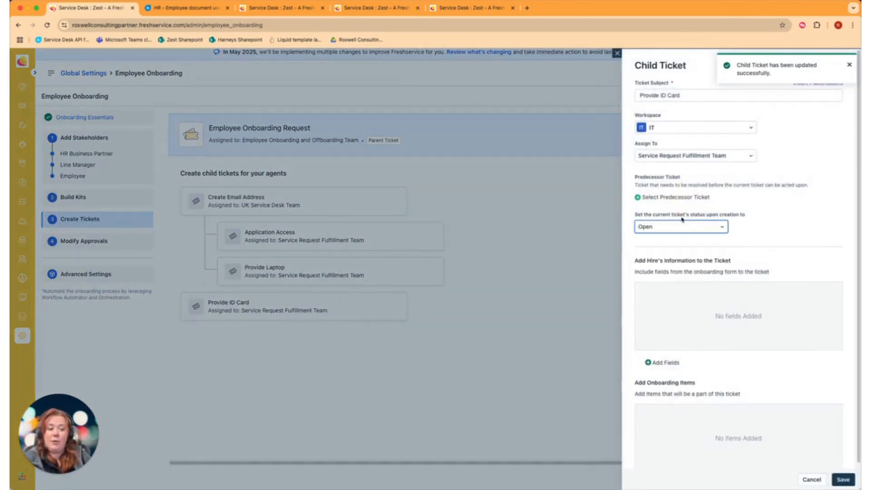
left_click(682, 197)
left_click(668, 263)
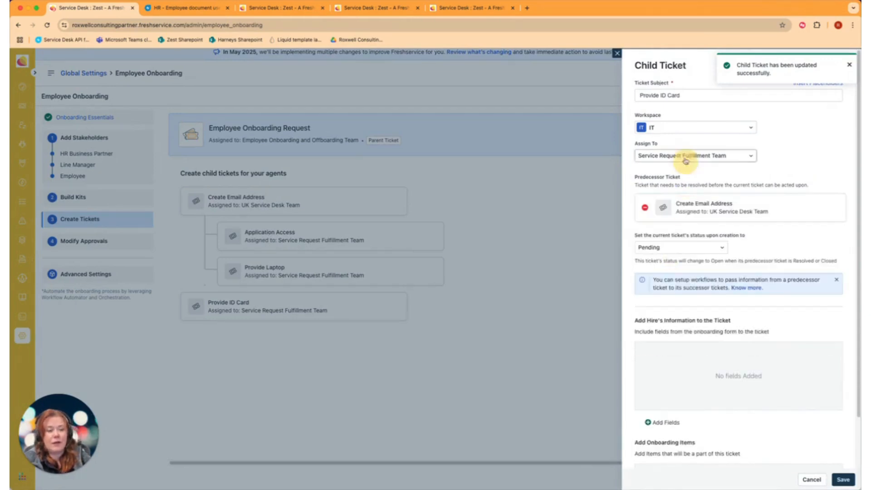
Step: Move the Provide ID Card child ticket to the Facilities workspace and assign it to the Workplace Security Team
left_click(690, 128)
left_click(665, 178)
left_click(695, 155)
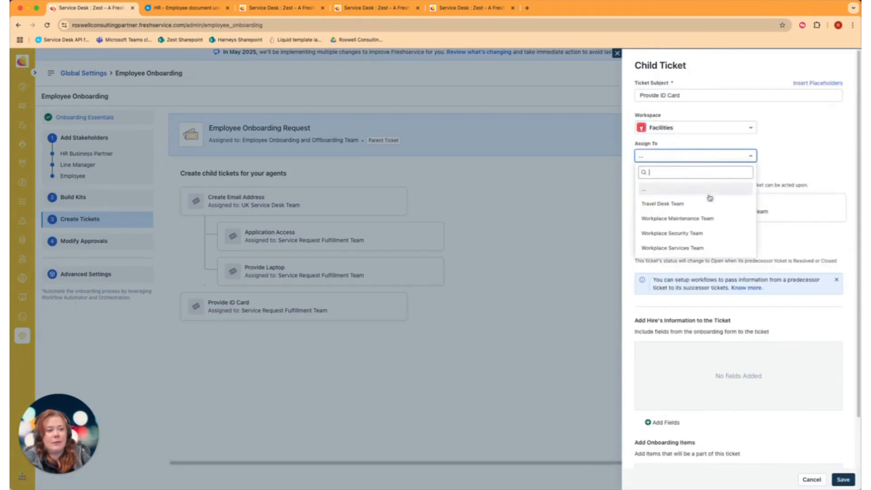
left_click(672, 220)
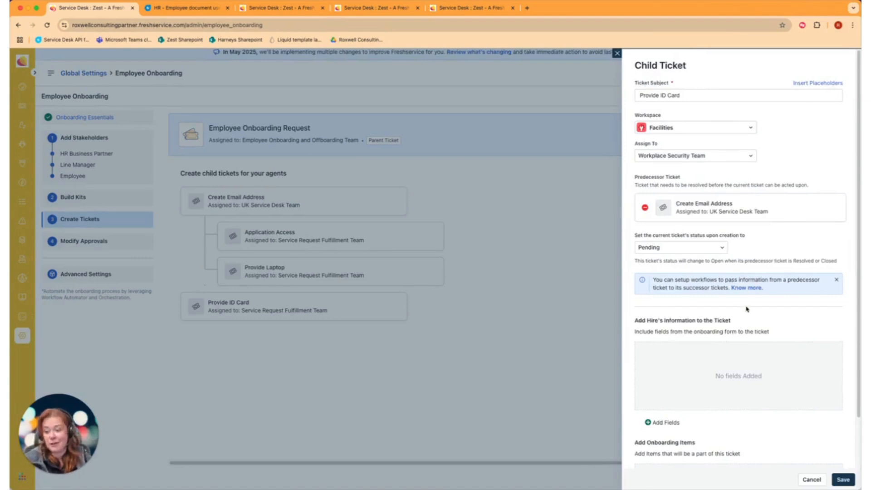
Step: Associate the Employee, Line Manager, Employee Name, Preferred Name, Date of joining and Location fields with the Provide ID Card child ticket
left_click(670, 426)
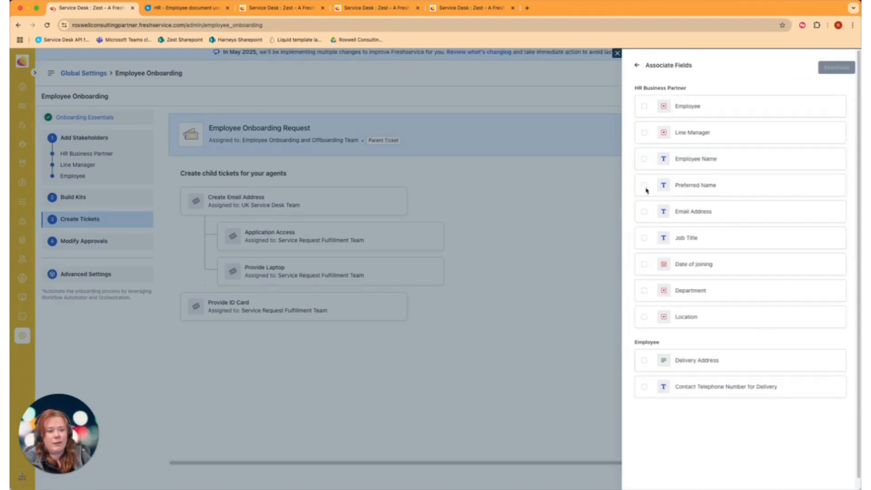
left_click(645, 186)
left_click(645, 132)
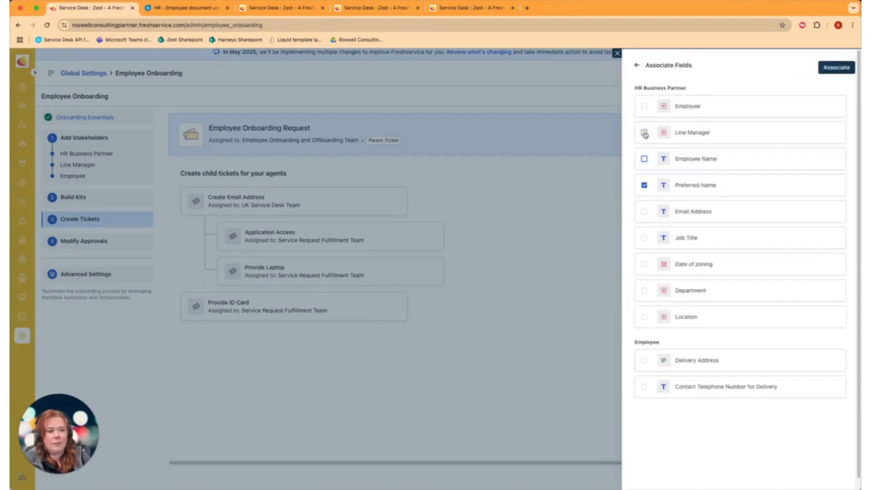
left_click(646, 159)
left_click(643, 107)
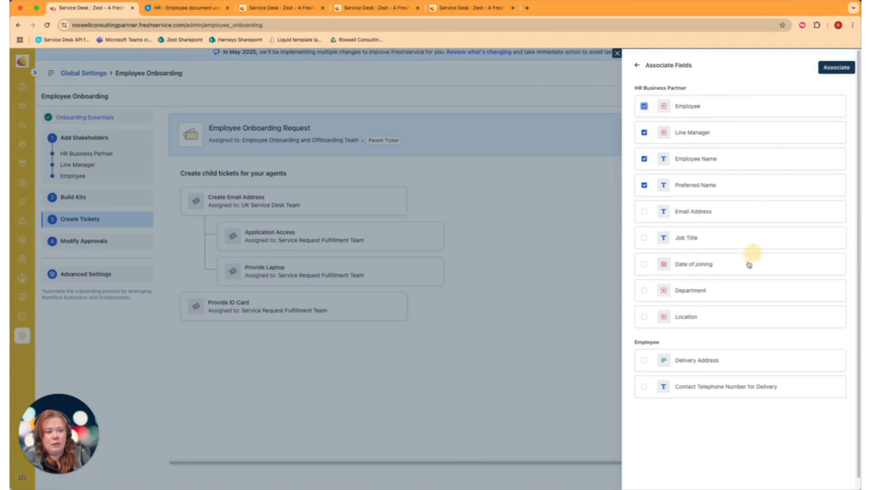
left_click(644, 317)
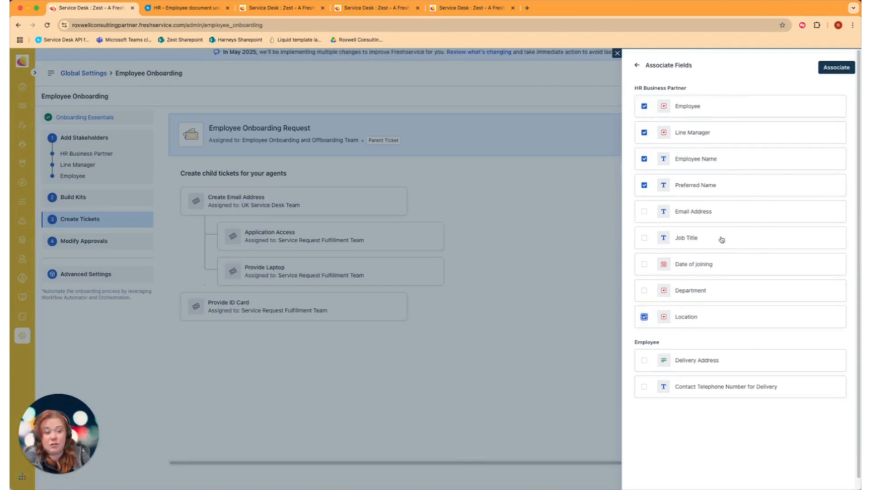
left_click(644, 264)
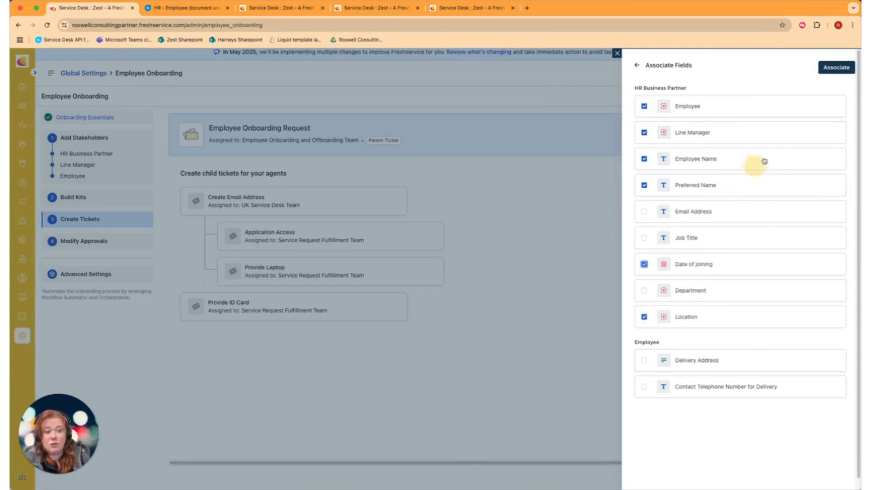
left_click(838, 68)
Step: Append the Employee and Date of joining placeholders to the Provide ID Card ticket subject, separated by hyphens, and save the ticket
left_click(703, 96)
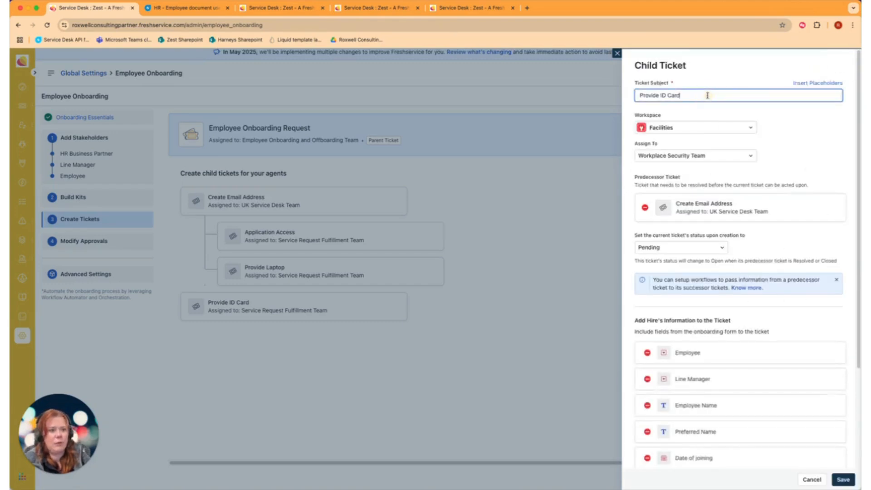
type("-")
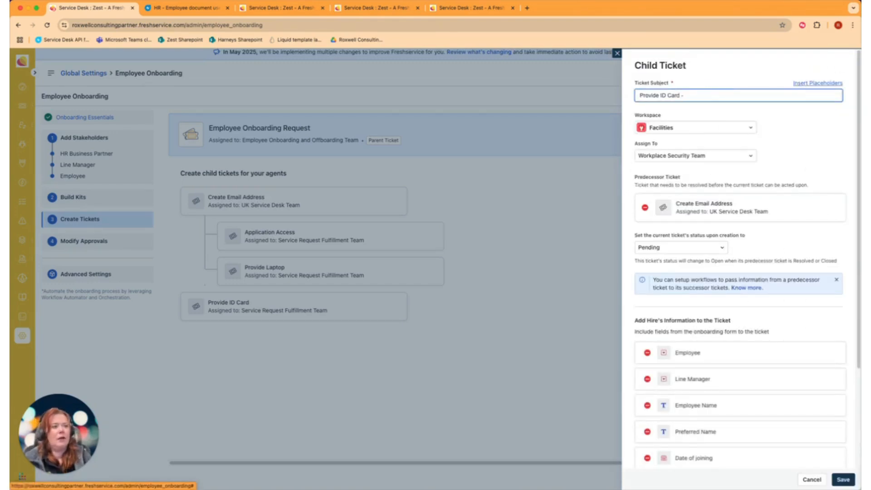
left_click(826, 86)
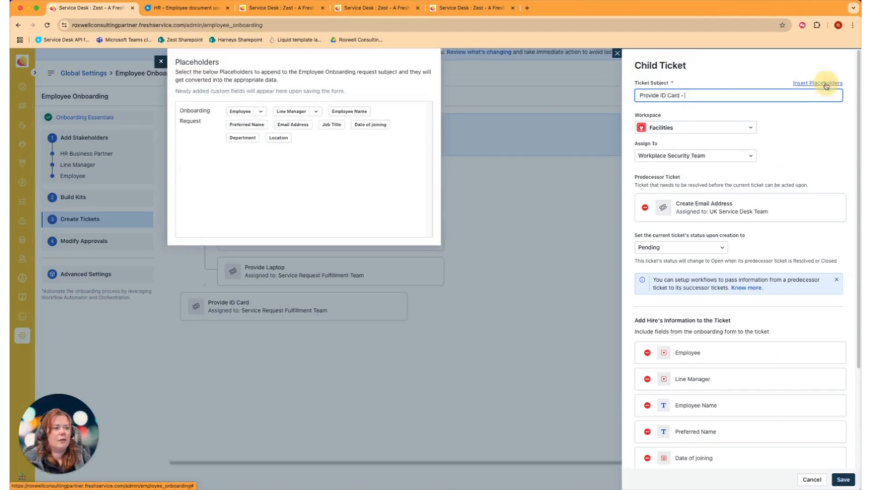
left_click(240, 111)
type("-")
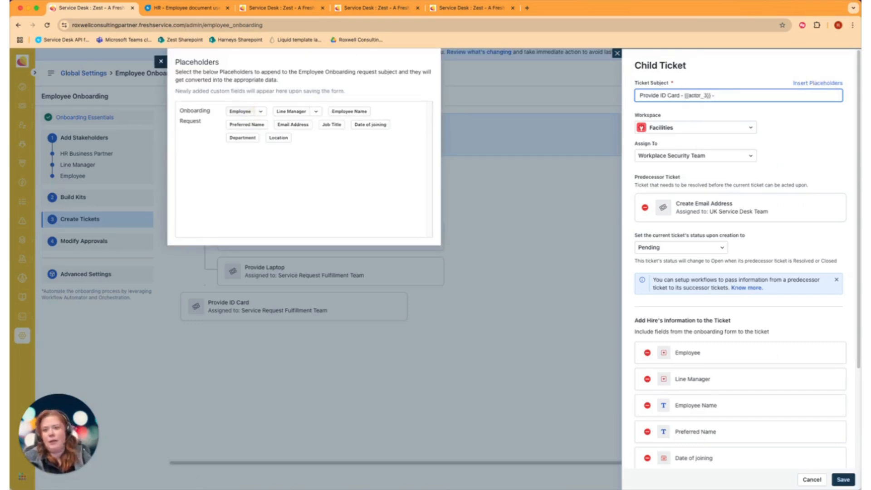
left_click(365, 125)
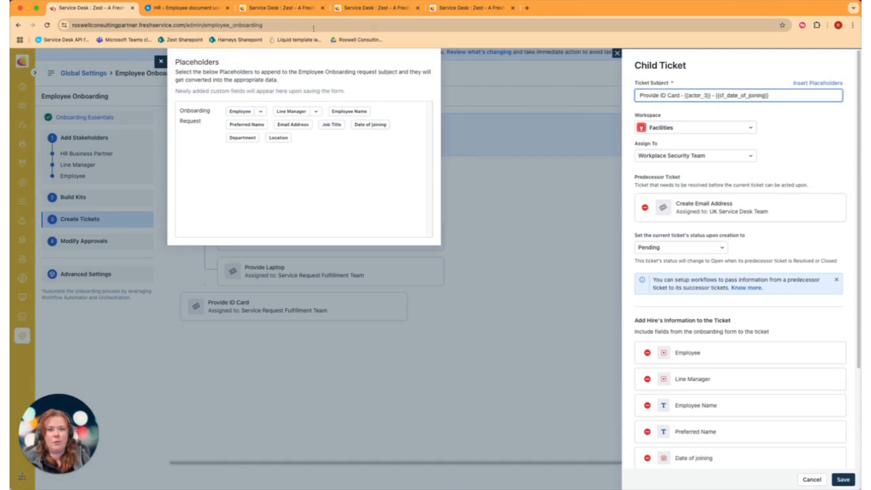
left_click(161, 62)
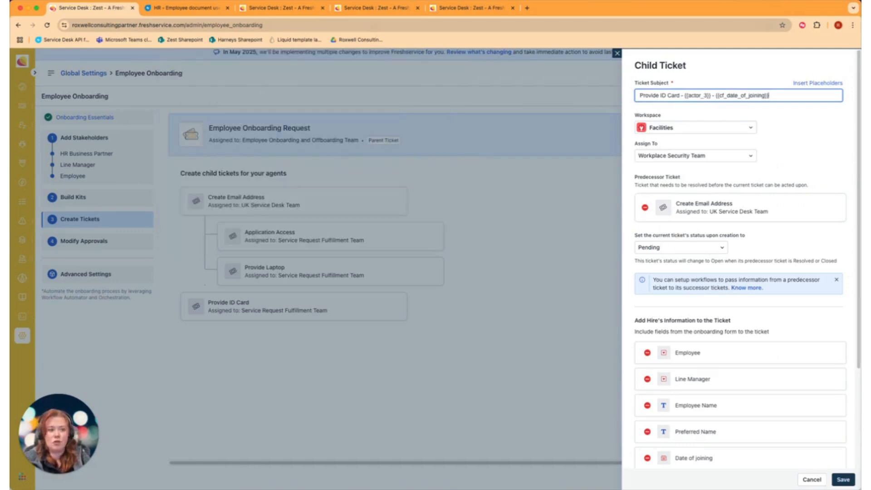
left_click(843, 480)
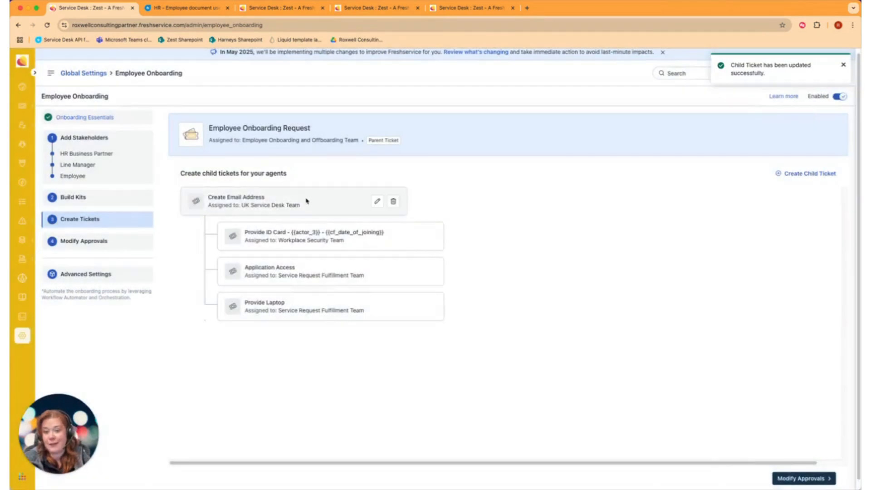
Step: Append the Employee and Date of joining placeholders to the Create Email Address ticket subject, separated by hyphens, and save the ticket
left_click(378, 201)
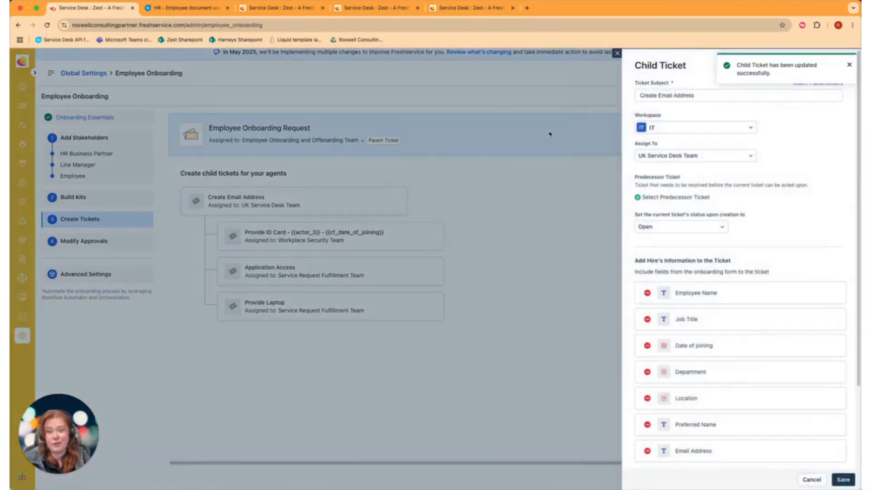
left_click(718, 95)
type("-")
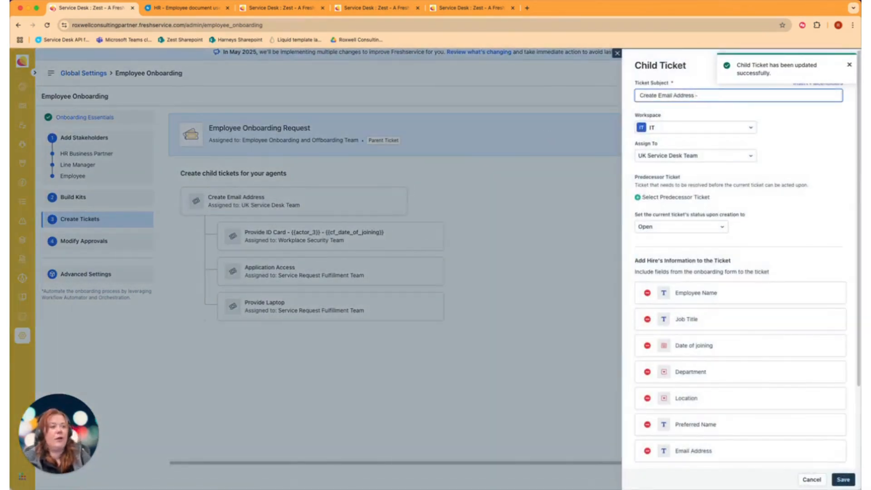
left_click(815, 83)
left_click(240, 111)
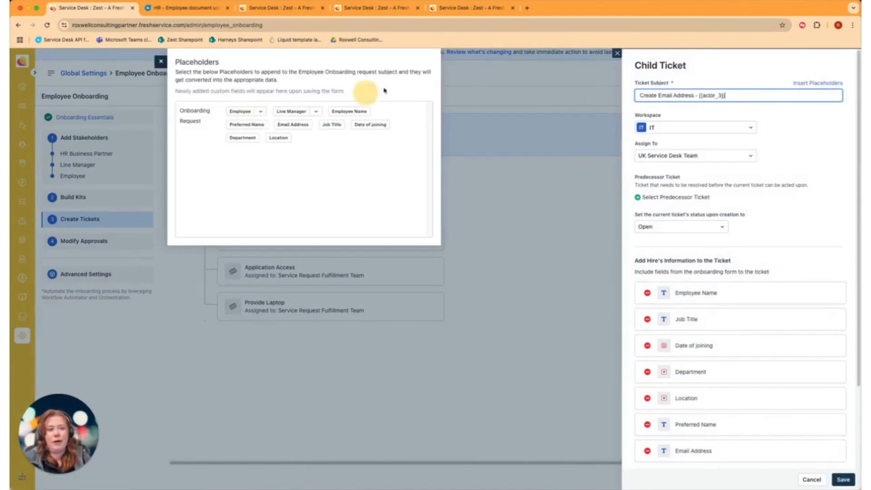
type("-")
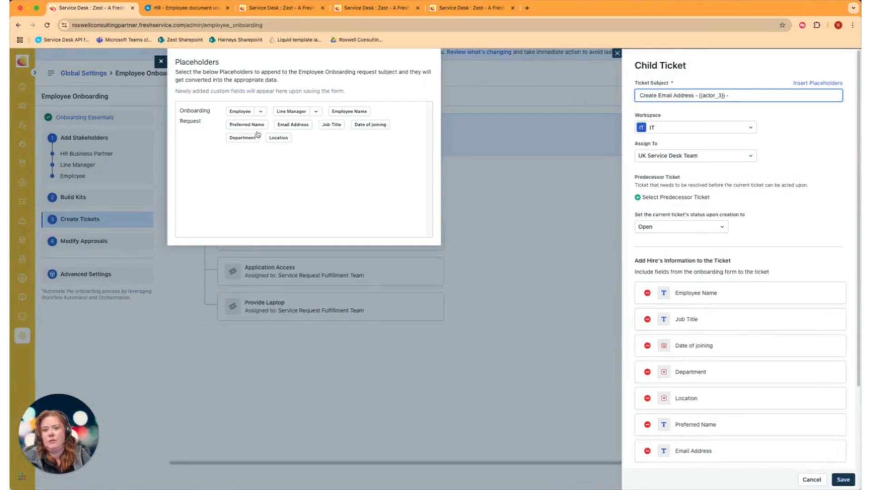
left_click(358, 128)
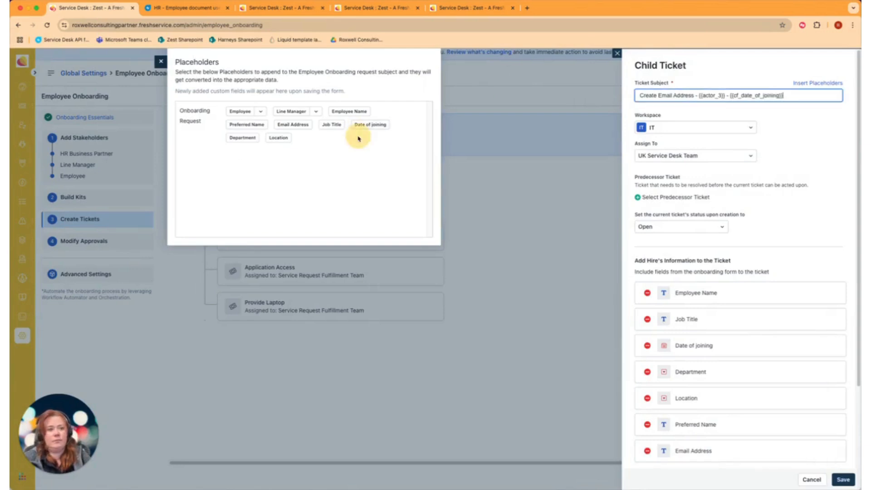
left_click(843, 480)
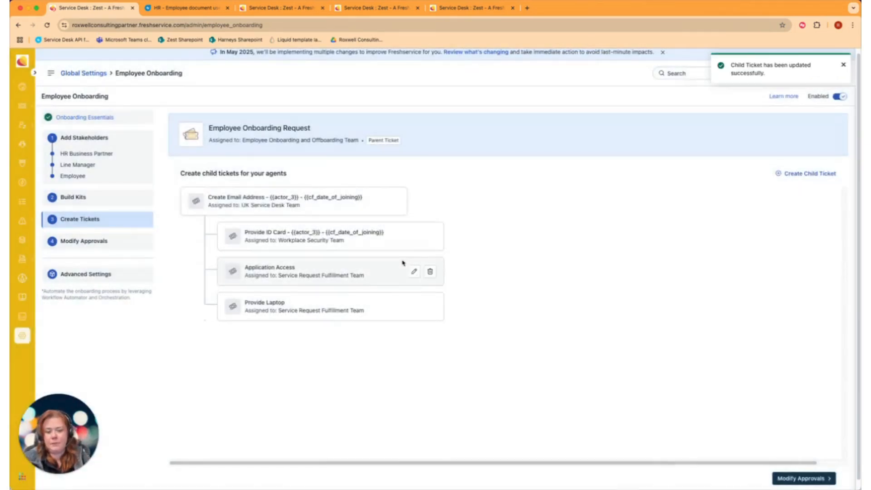
Step: Append the Employee and Date of joining placeholders to the Application Access ticket subject, separated by hyphens, and save the ticket
left_click(412, 273)
left_click(729, 95)
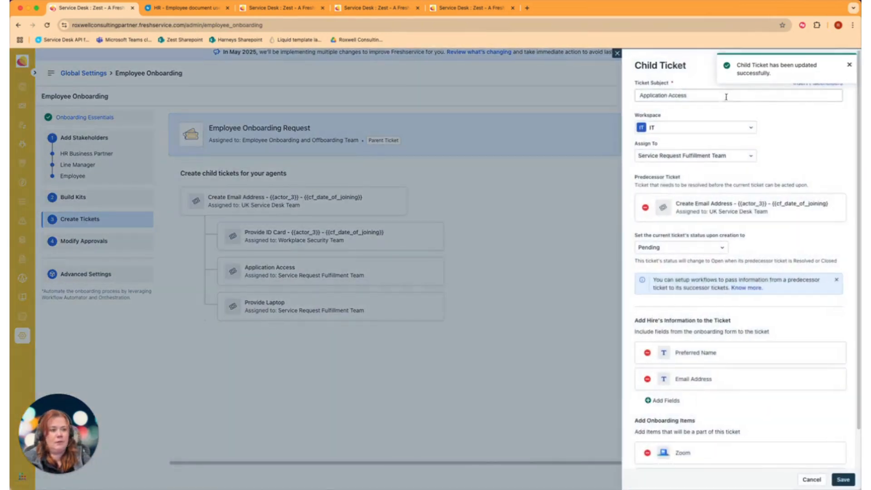
type("-")
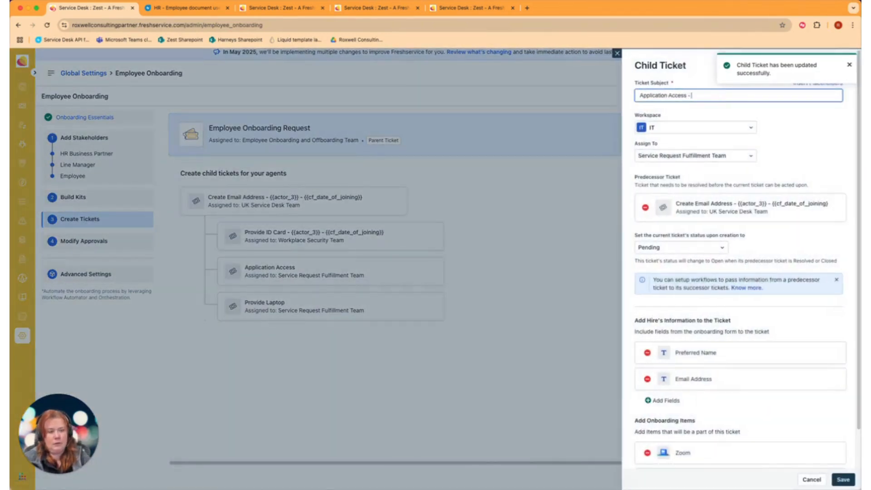
left_click(804, 85)
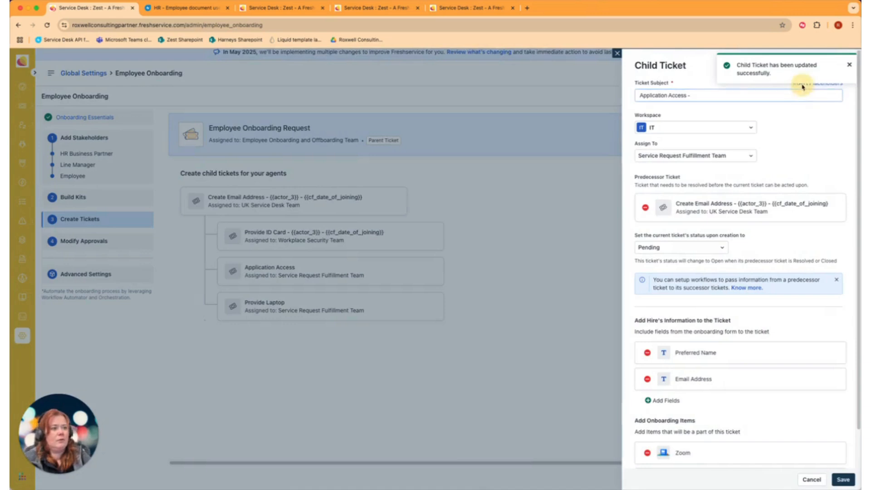
left_click(850, 64)
left_click(822, 83)
left_click(237, 114)
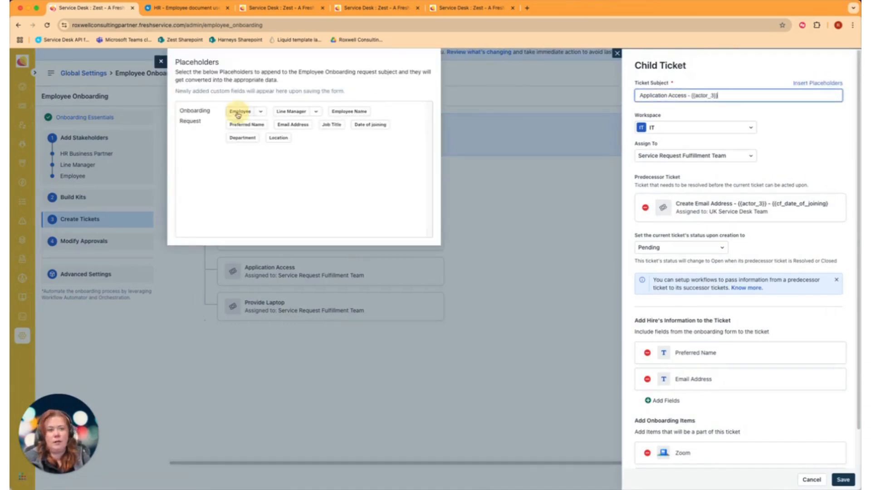
type("-")
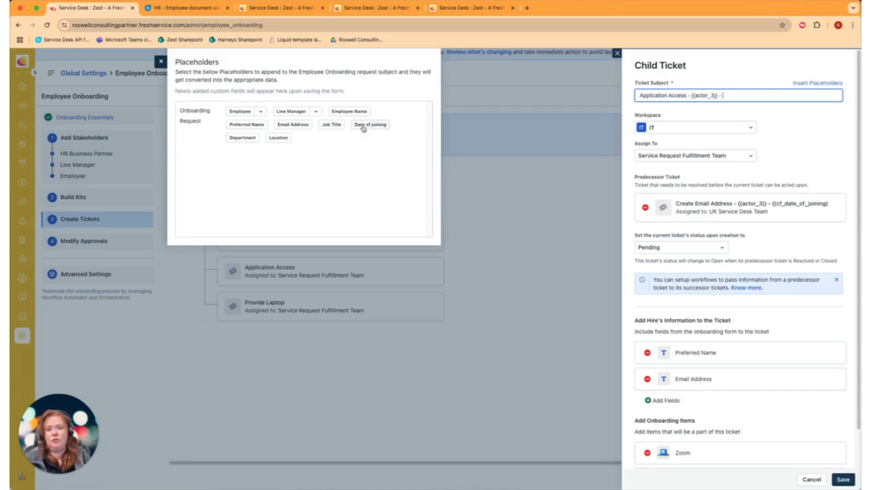
left_click(367, 127)
left_click(843, 480)
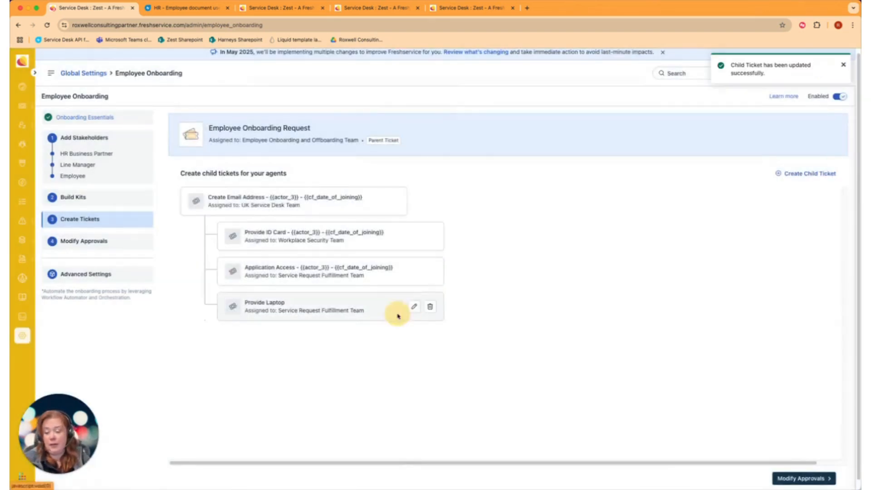
Step: Add the Employee and Date of joining placeholders to the Provide Laptop ticket subject with a hyphen between the two, and save the ticket
left_click(414, 306)
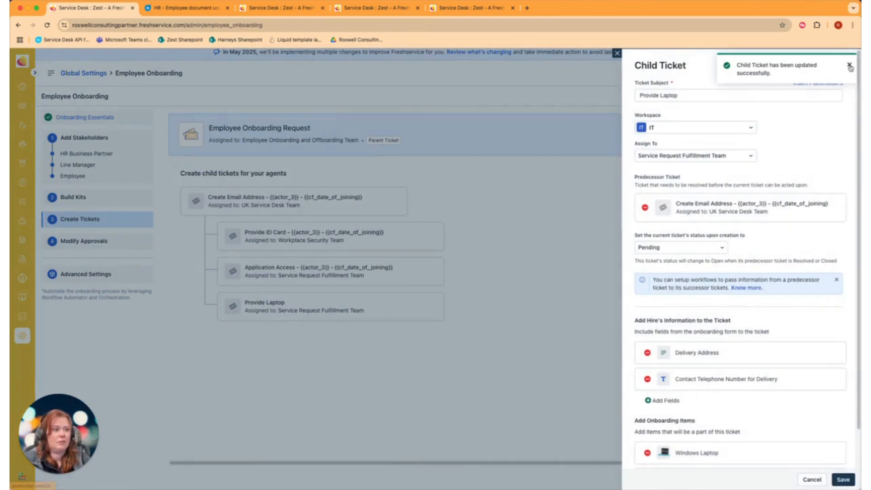
left_click(850, 65)
left_click(835, 83)
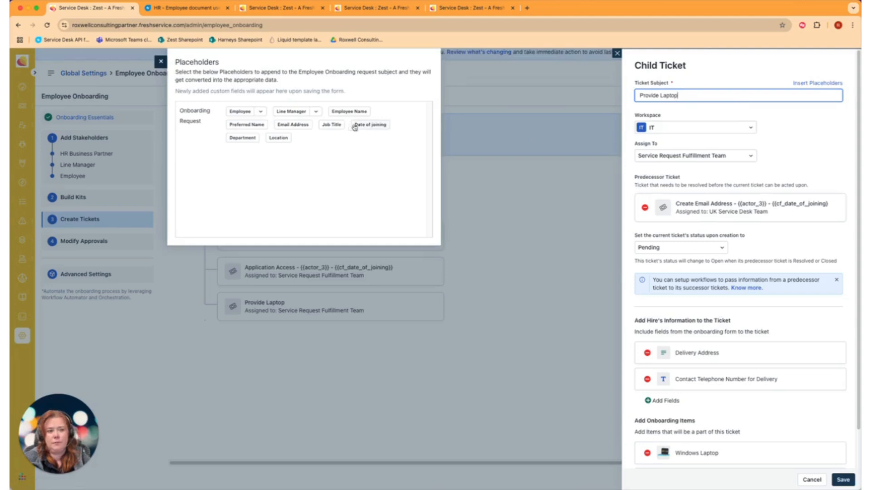
left_click(240, 114)
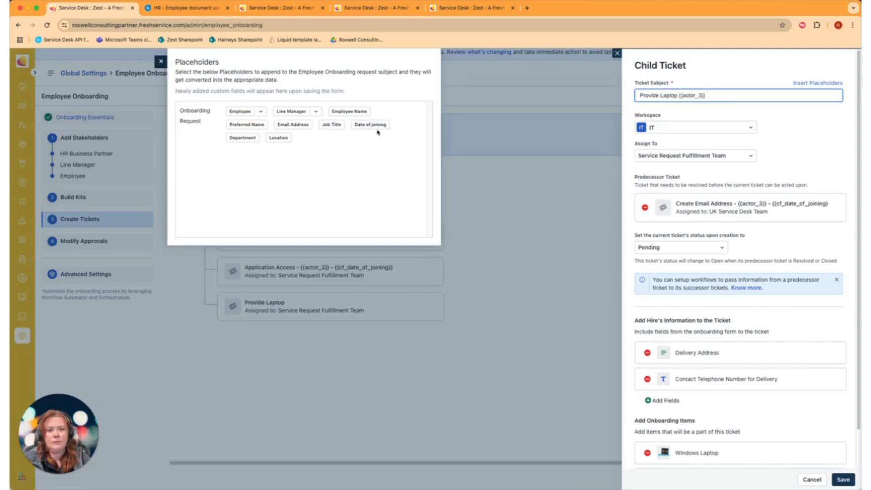
left_click(370, 124)
left_click(707, 95)
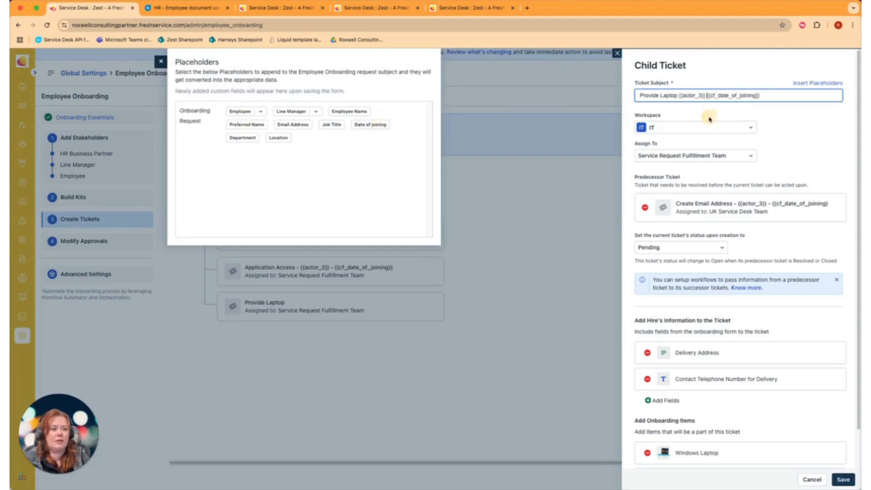
type("-")
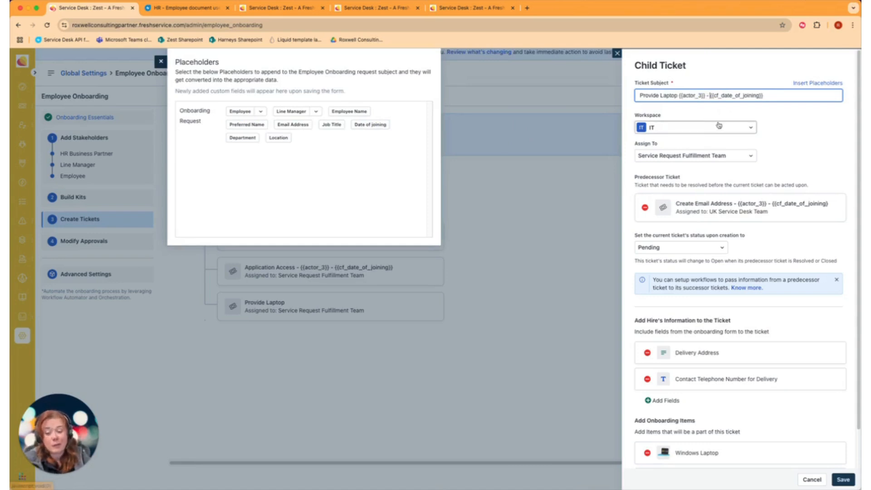
left_click(160, 60)
left_click(844, 480)
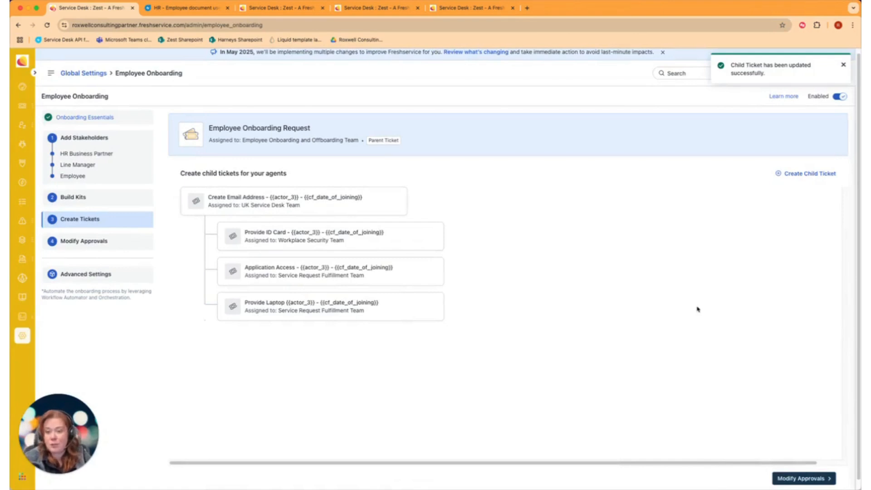
Step: In the approval settings, map Reporting Manager's Email to Line Manager and Employee's Department to Department, and save to finish the onboarding setup
left_click(801, 482)
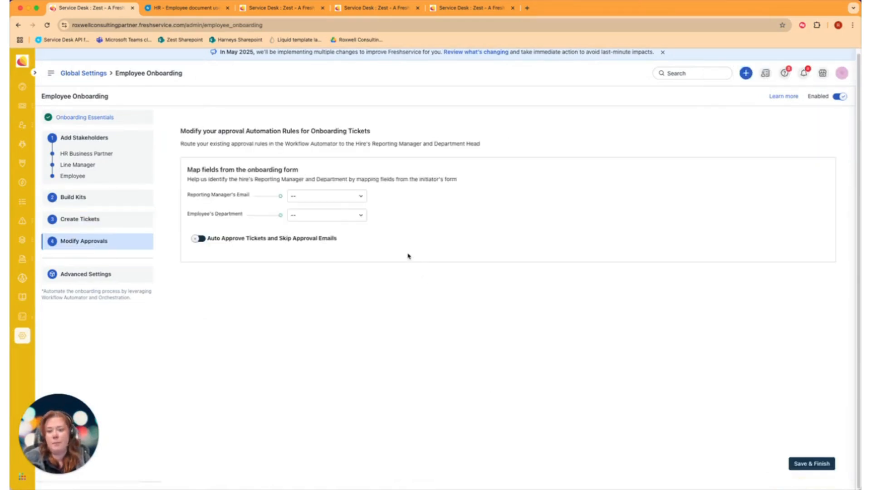
left_click(341, 200)
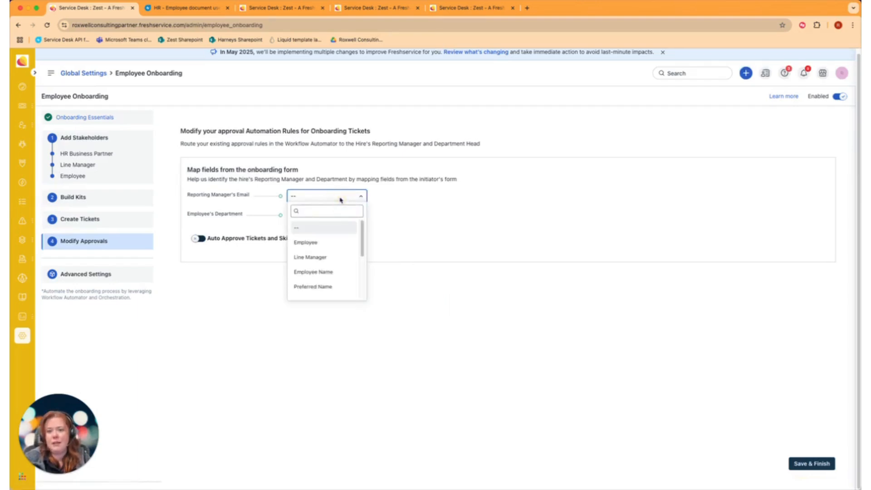
left_click(336, 259)
left_click(327, 216)
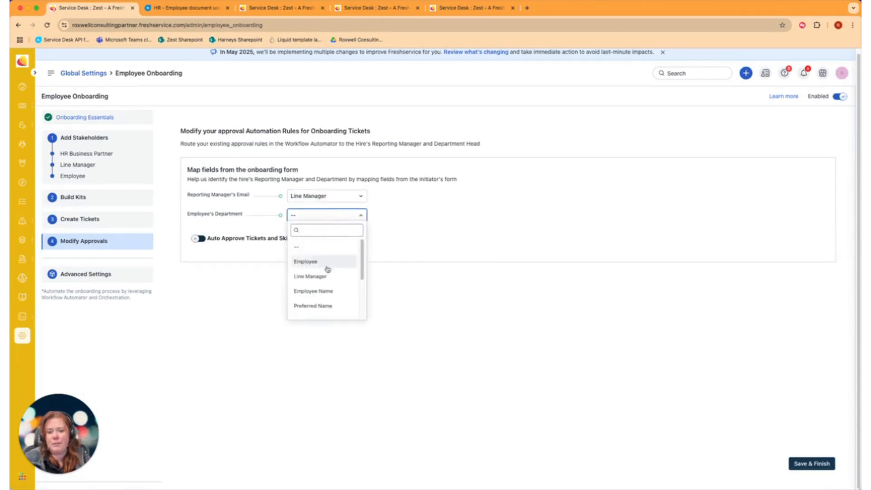
scroll(327, 272, "down", 3)
left_click(327, 294)
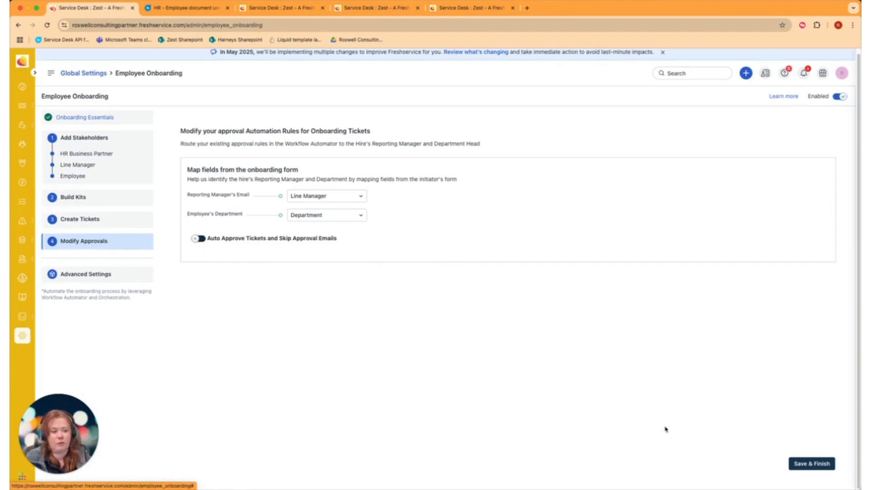
left_click(817, 464)
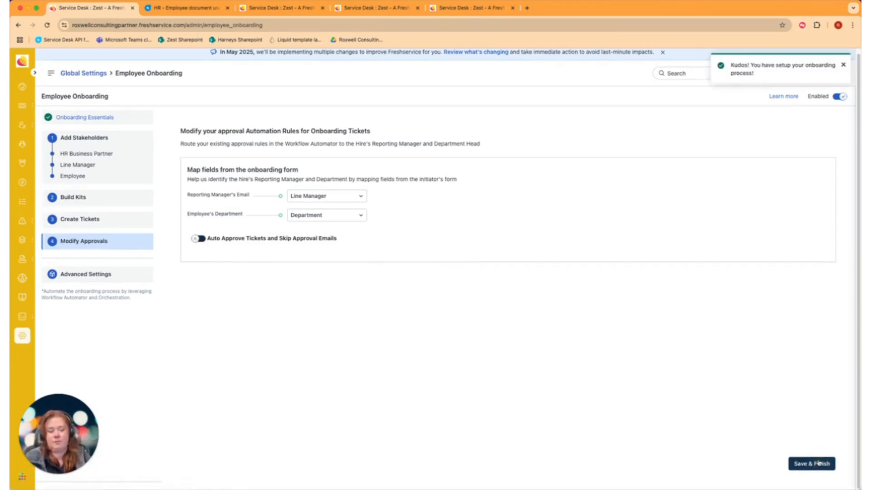